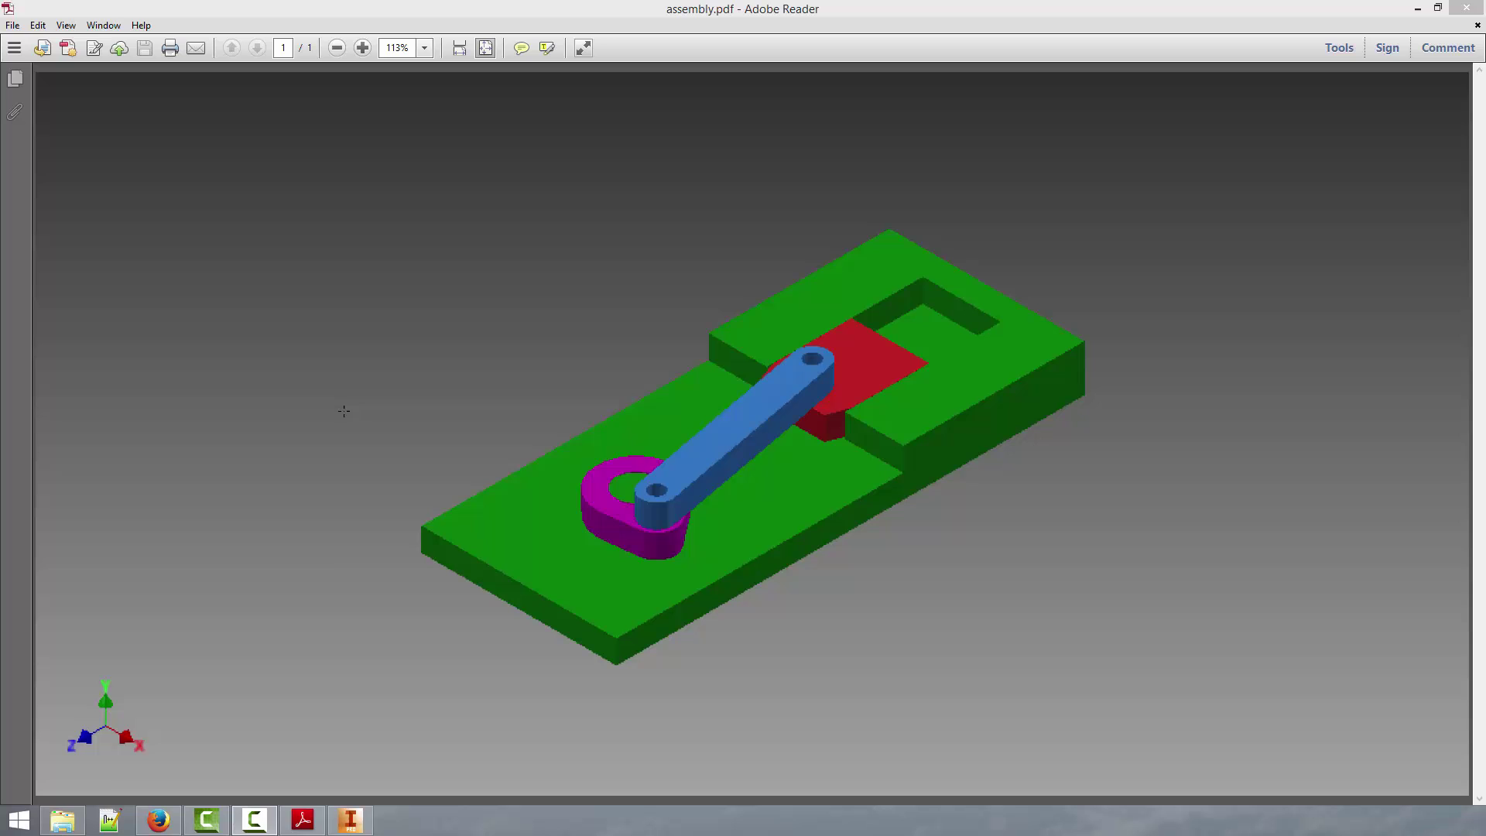
# Step: Create a new assembly from the Standard (mm).iam template
pyautogui.click(355, 818)
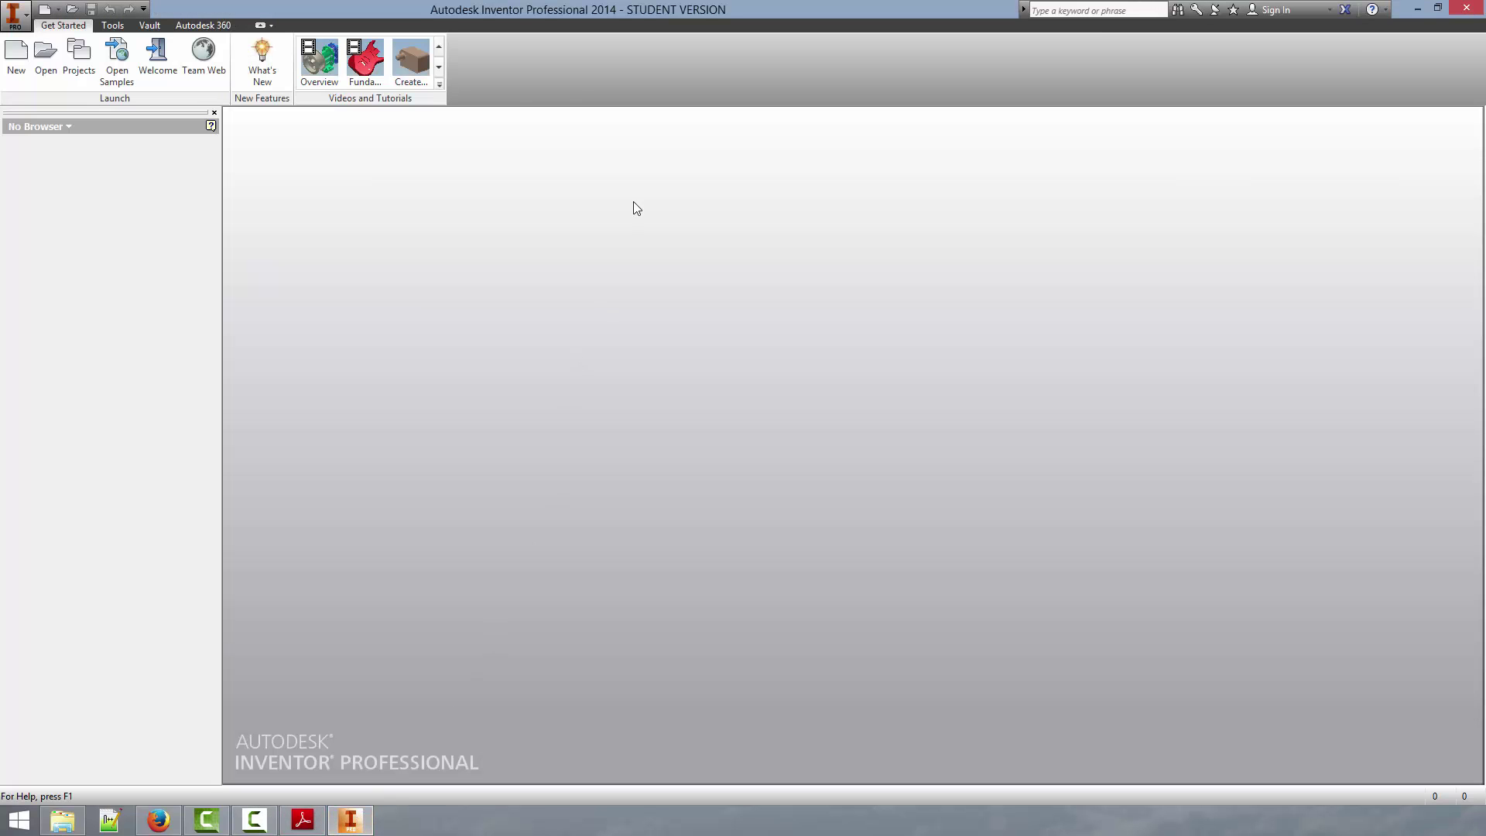
pyautogui.click(17, 56)
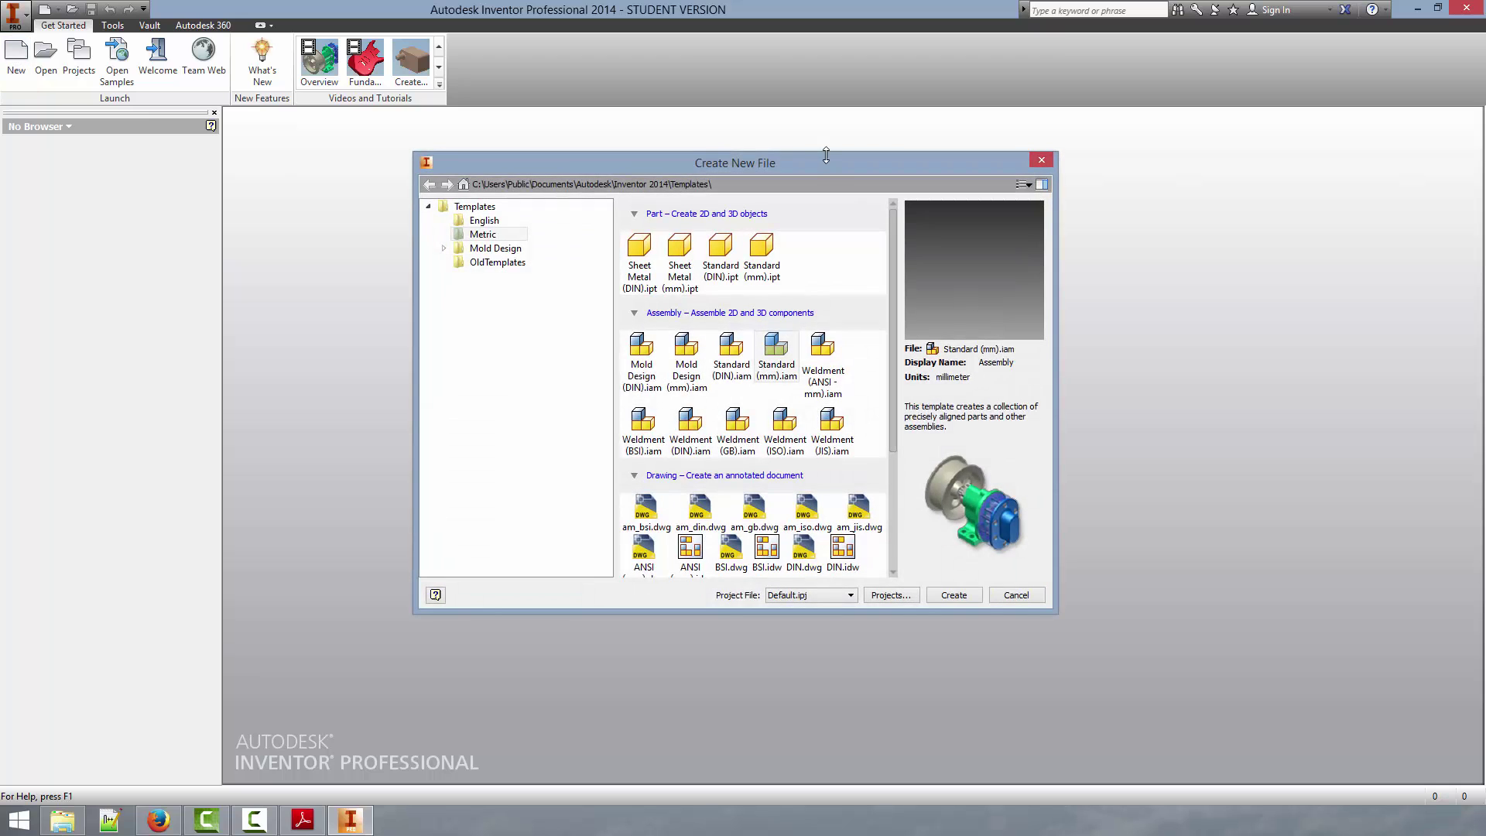
pyautogui.moveTo(807, 165); pyautogui.dragTo(811, 157)
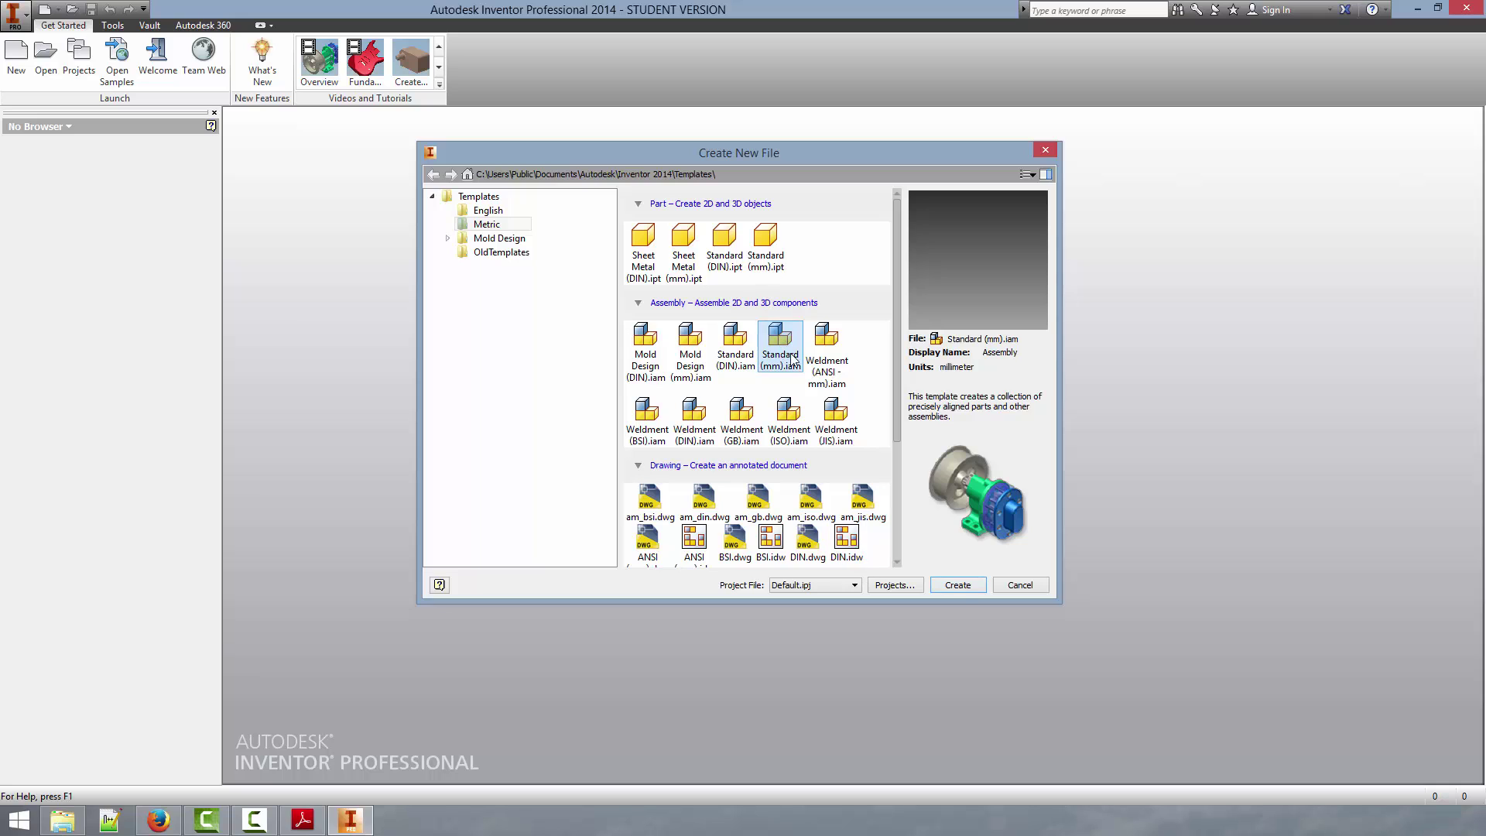
pyautogui.click(958, 586)
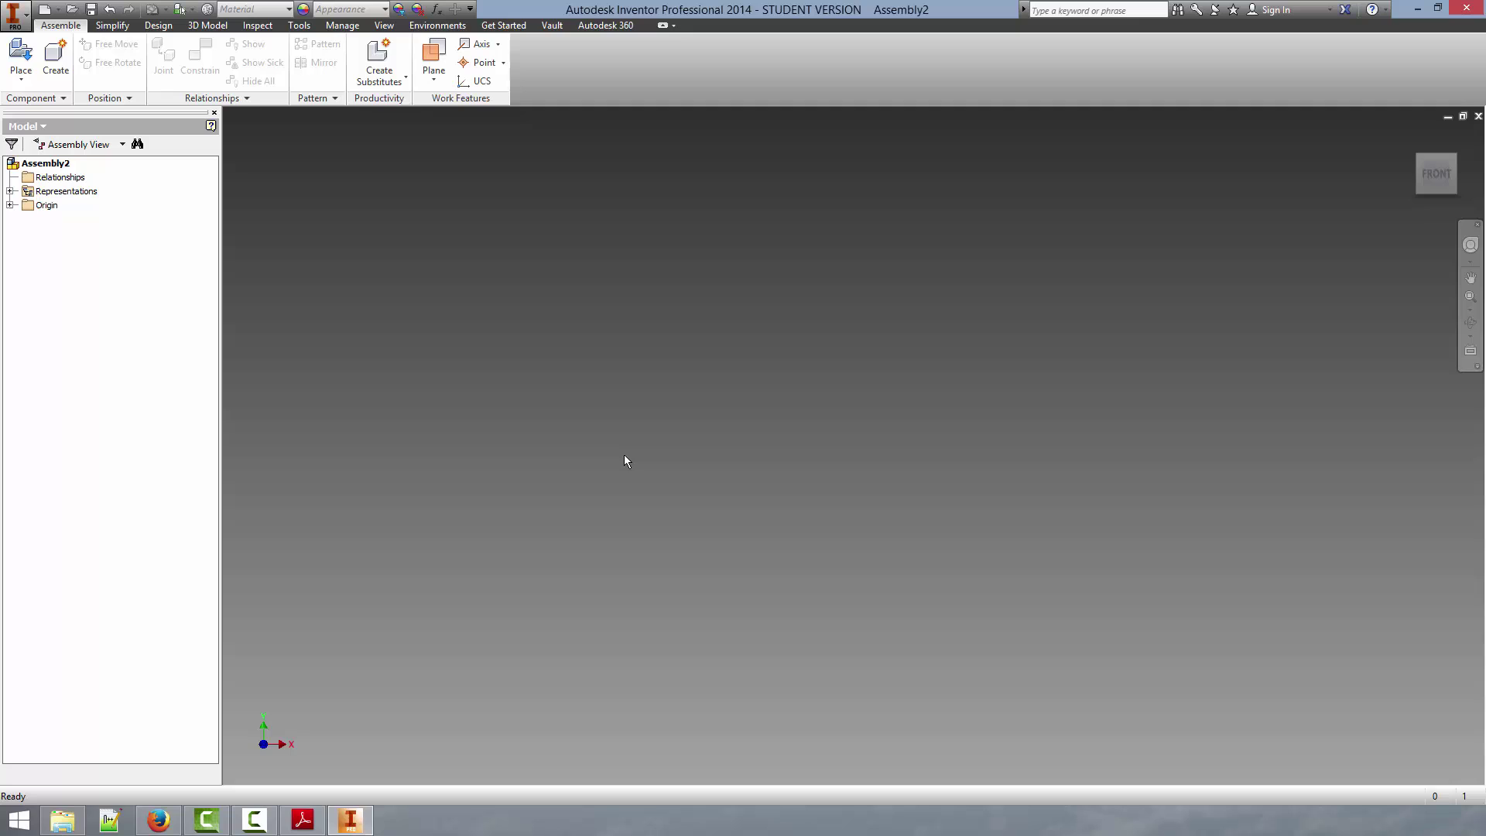
# Step: Choose housing.ipt in the Place Component dialog and load it for placement
pyautogui.click(22, 53)
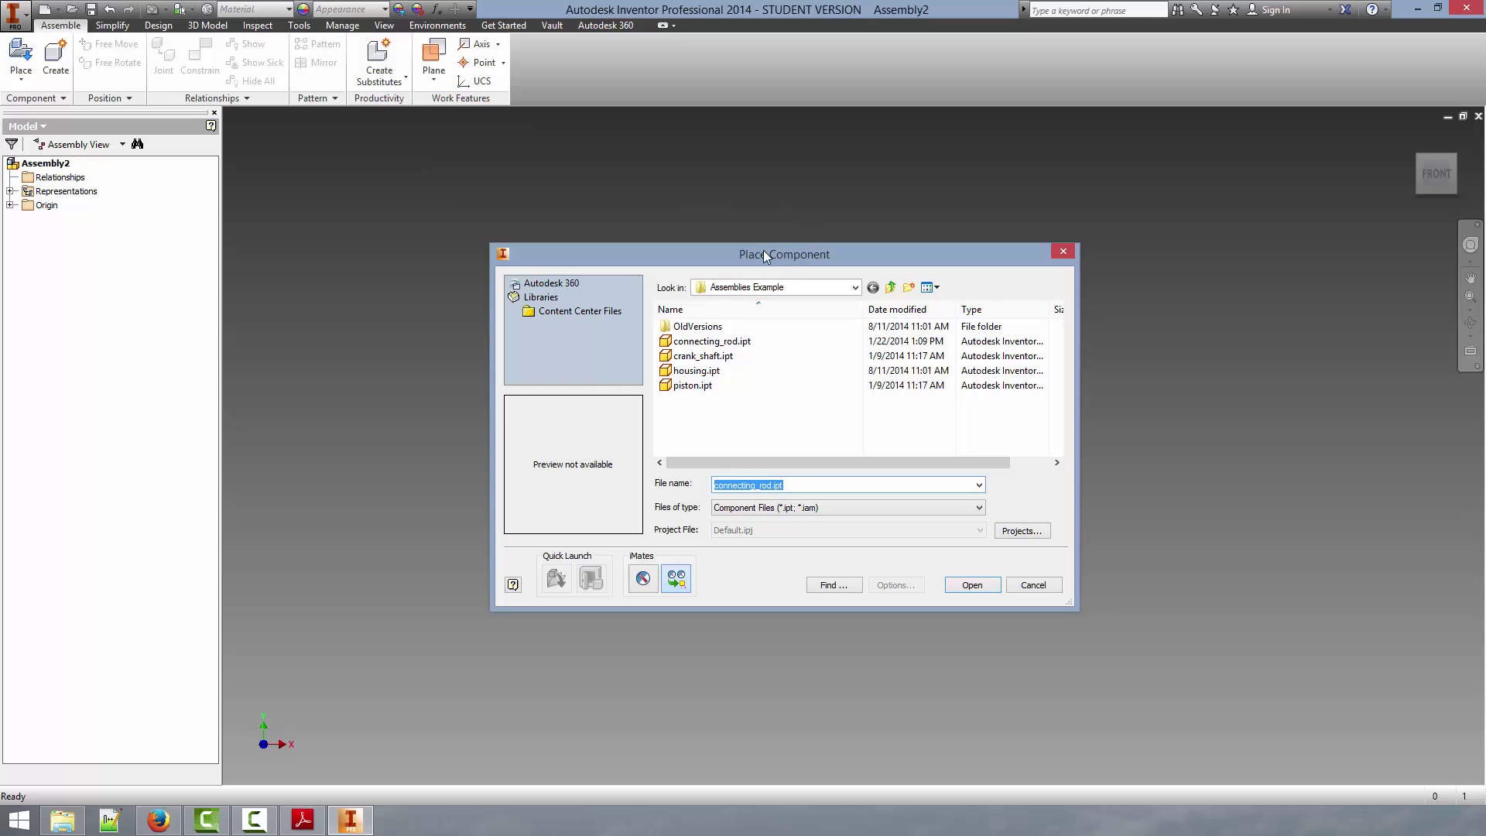
pyautogui.moveTo(763, 255); pyautogui.dragTo(760, 237)
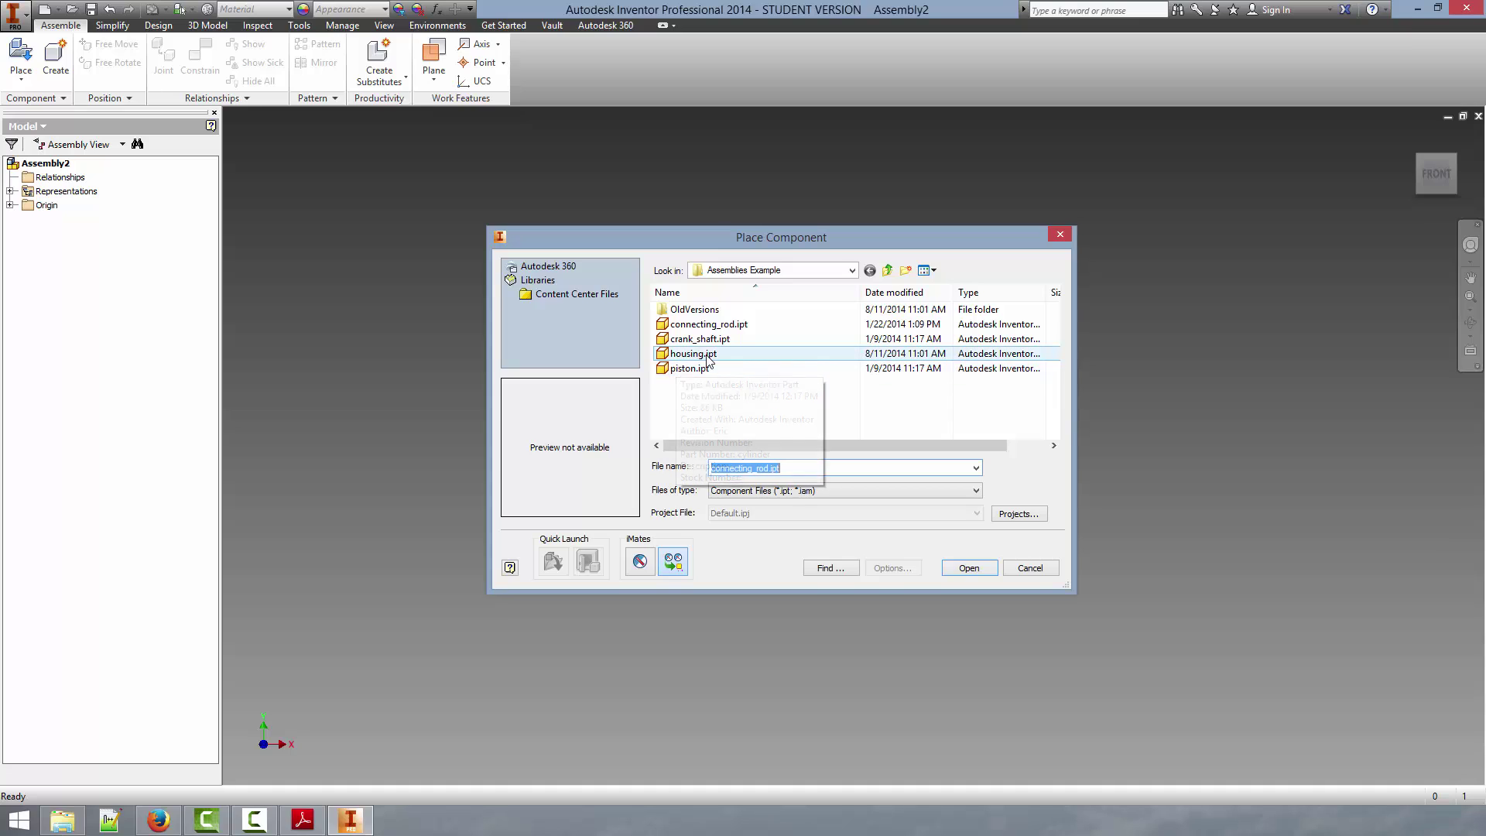
pyautogui.moveTo(679, 360)
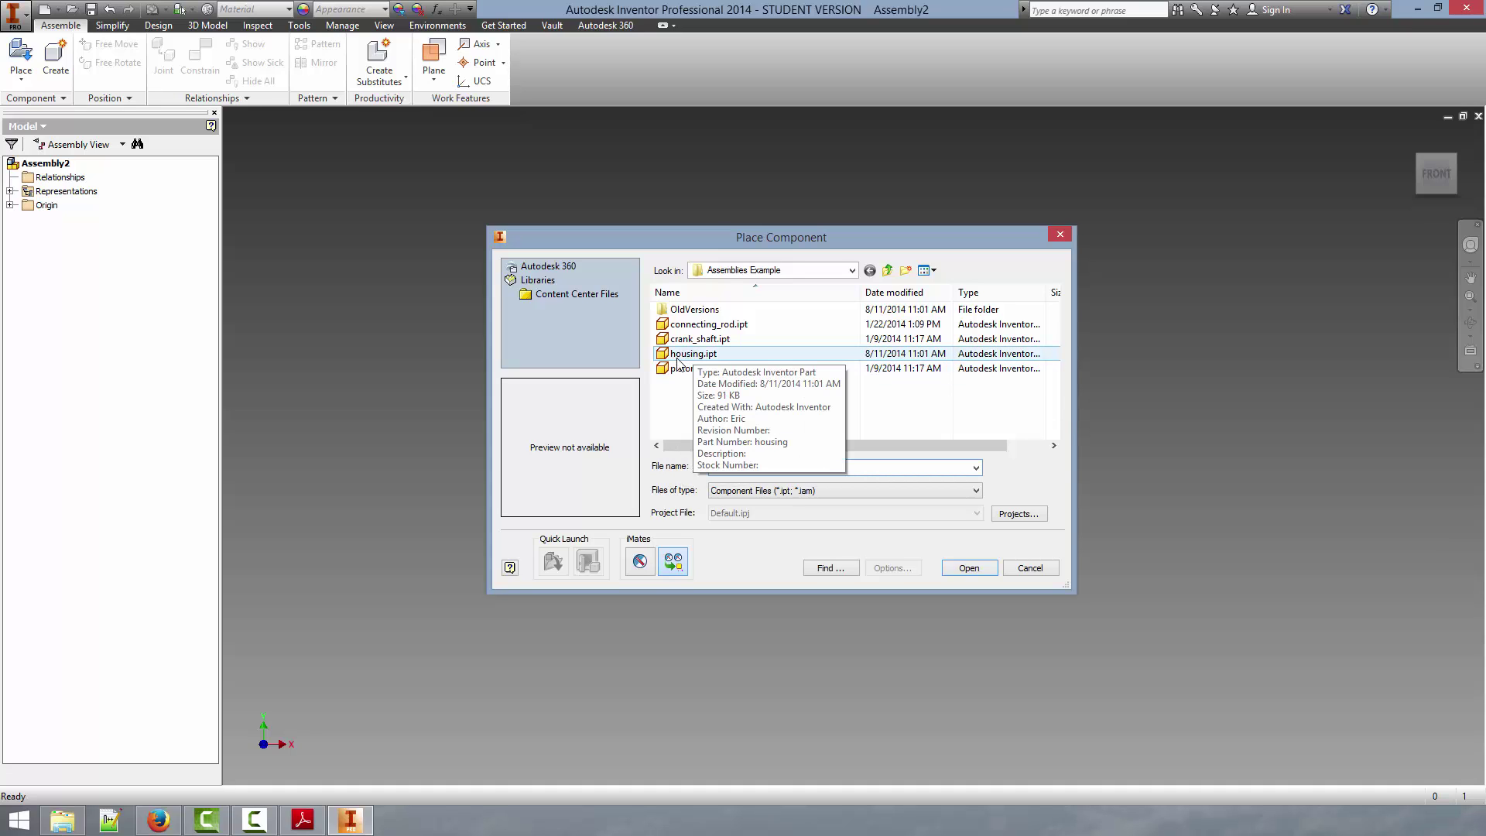
pyautogui.click(680, 359)
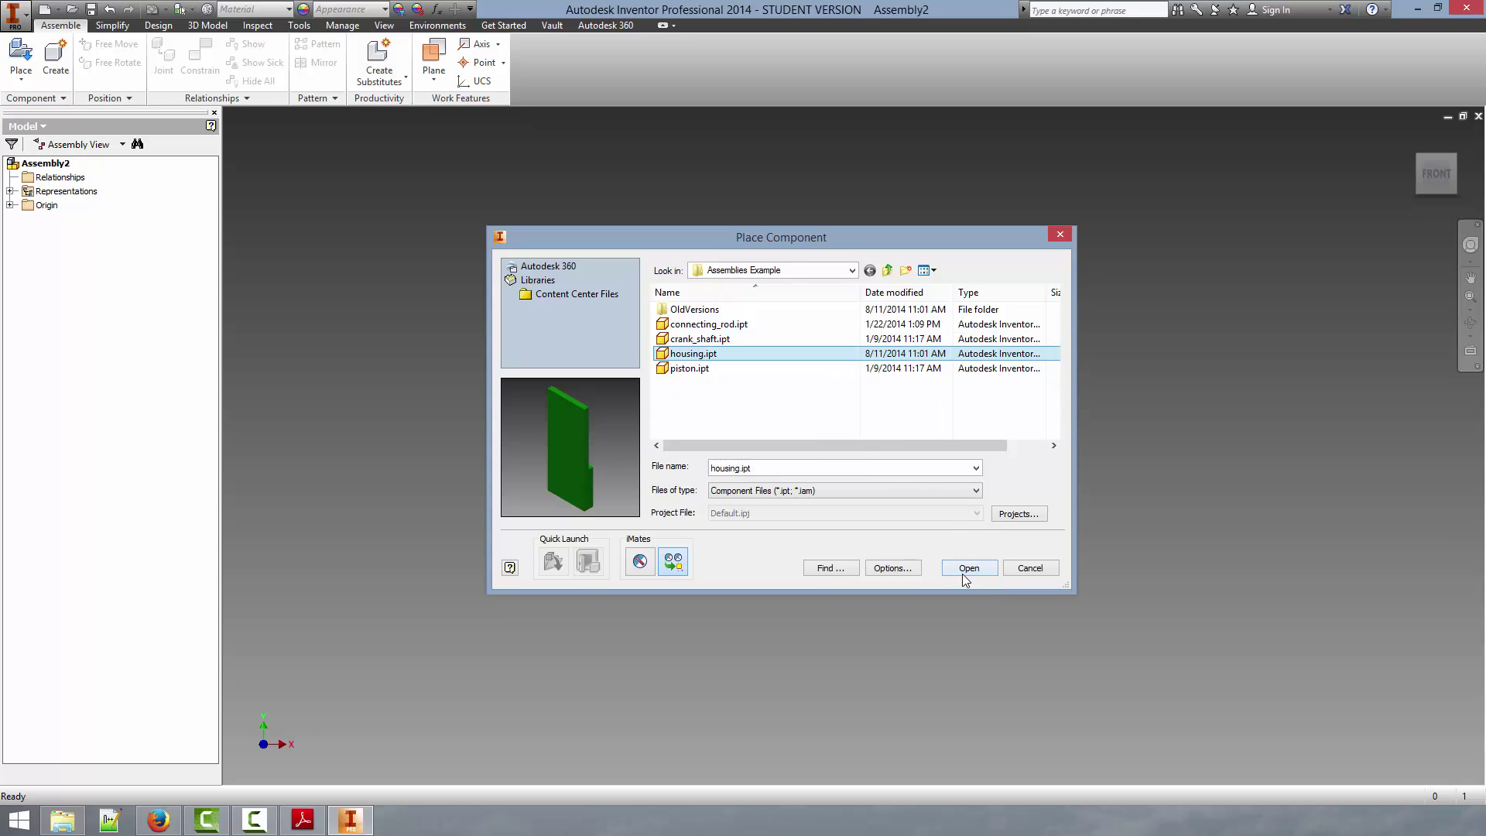
pyautogui.click(978, 568)
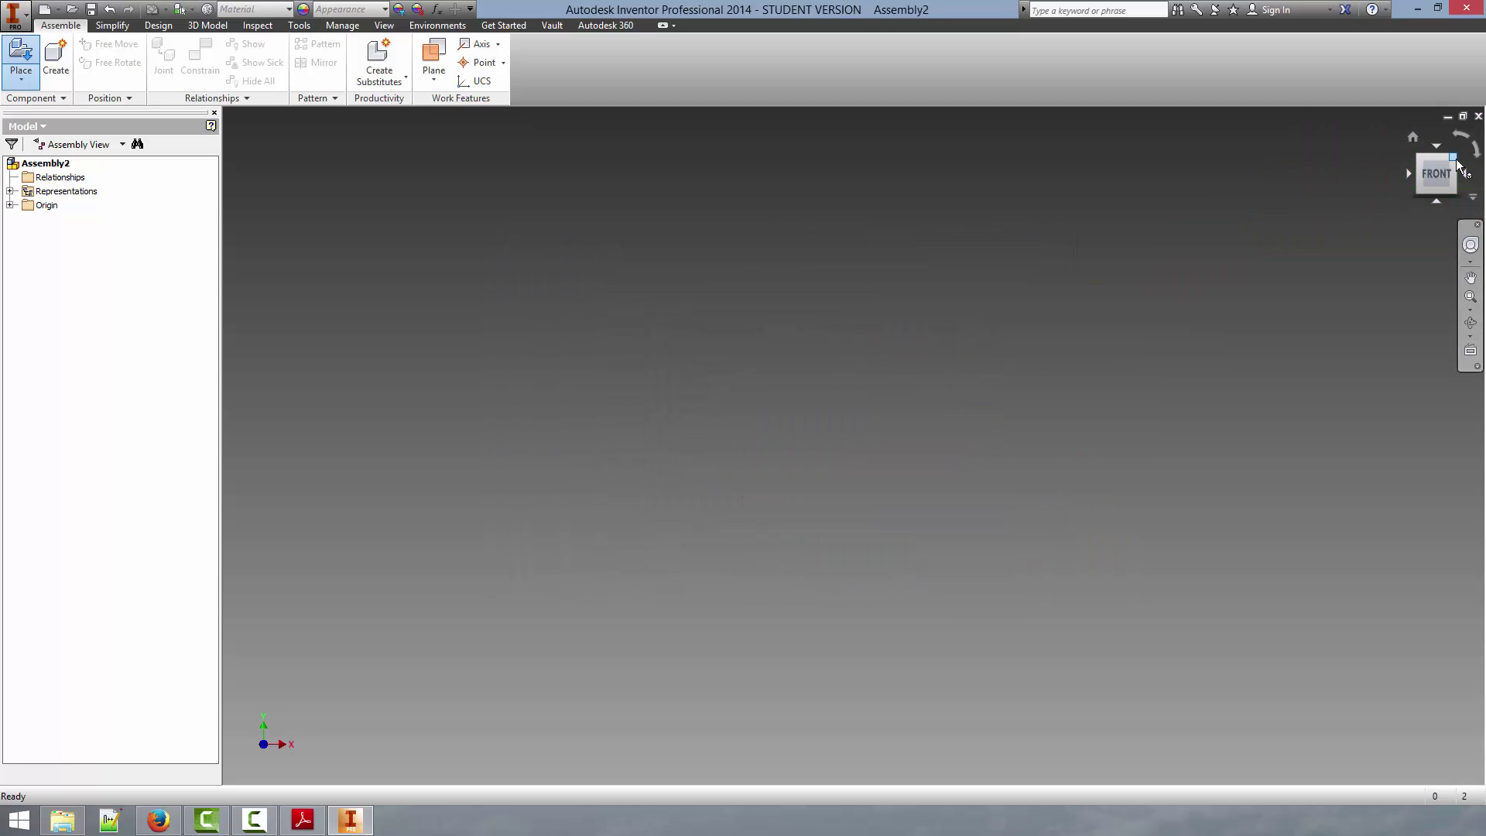
# Step: Place the housing grounded at the origin, with no extra copies
pyautogui.click(1412, 136)
pyautogui.scroll(-5, 886, 394)
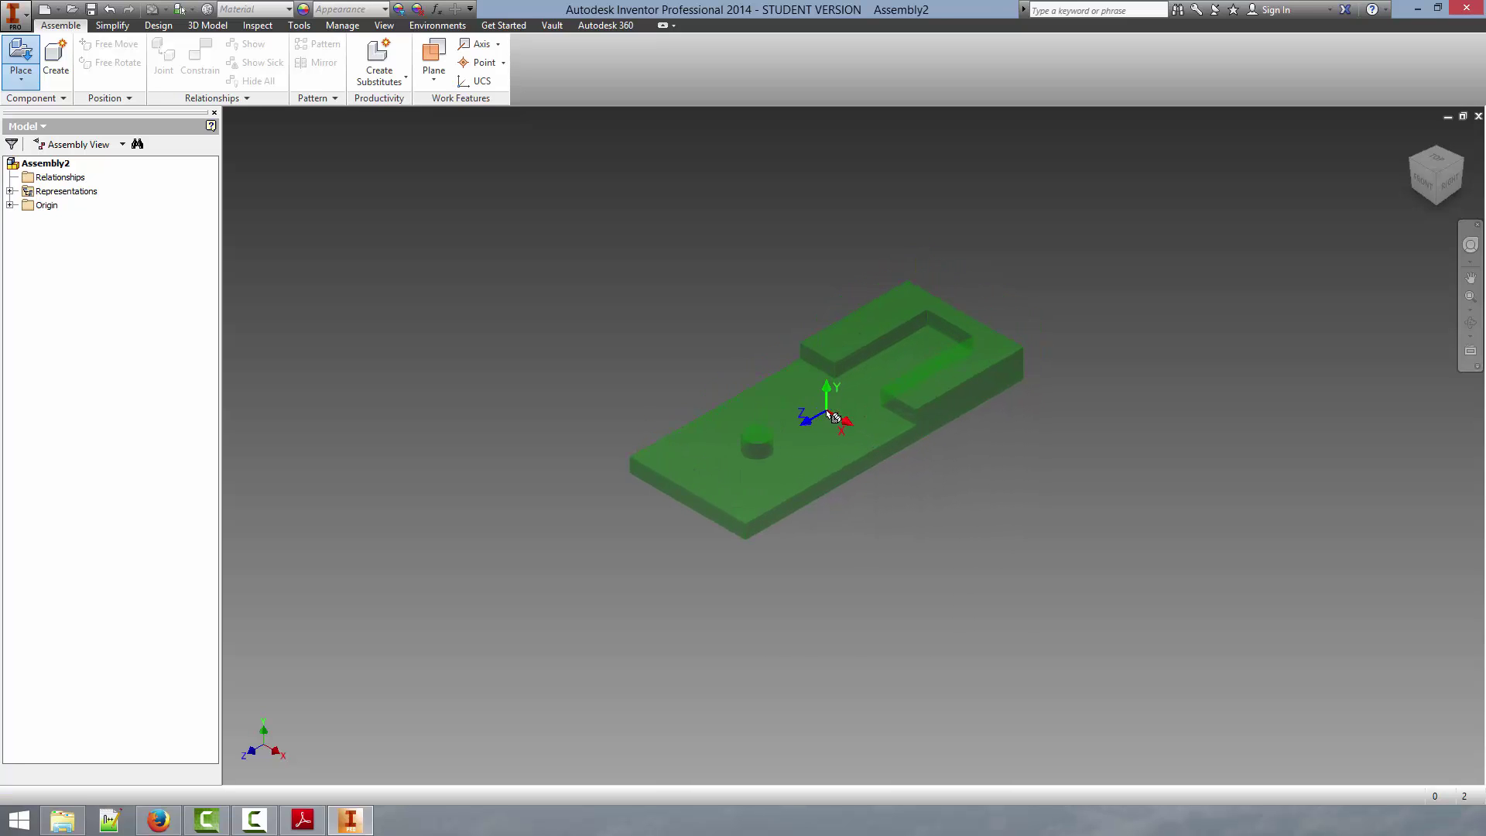
pyautogui.rightClick(823, 420)
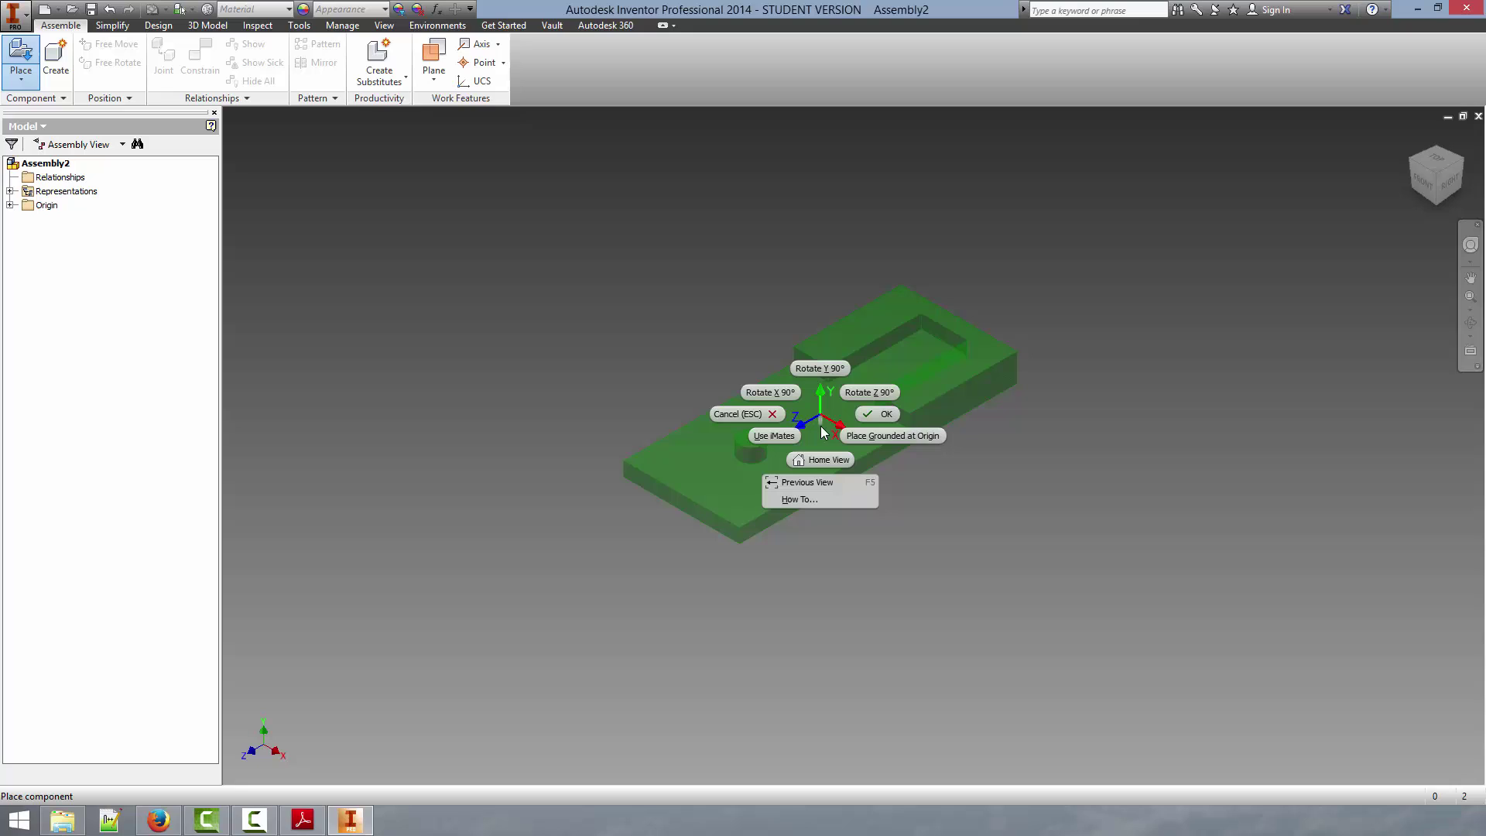
pyautogui.click(904, 437)
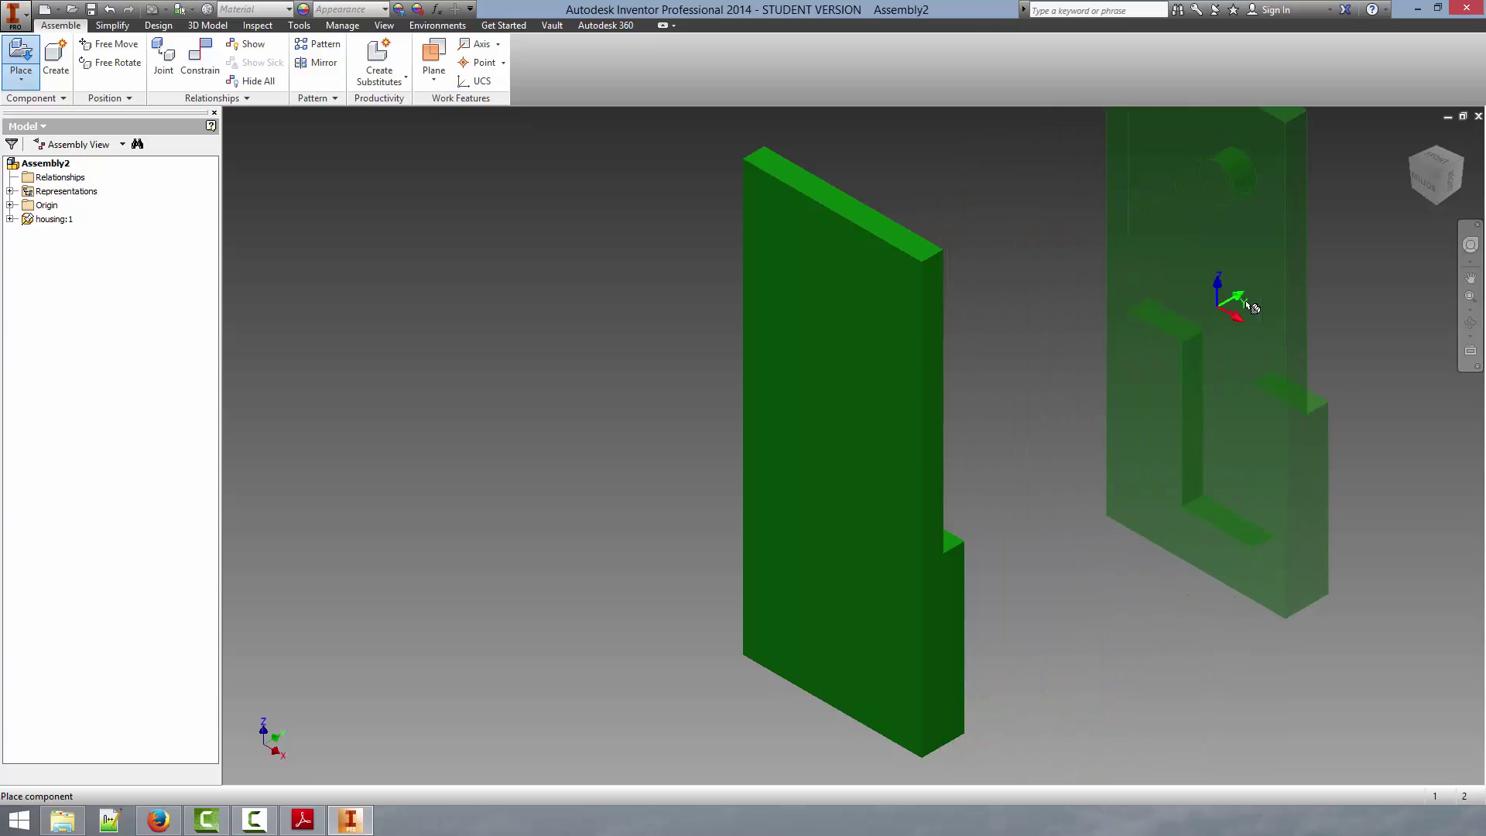
pyautogui.click(1427, 172)
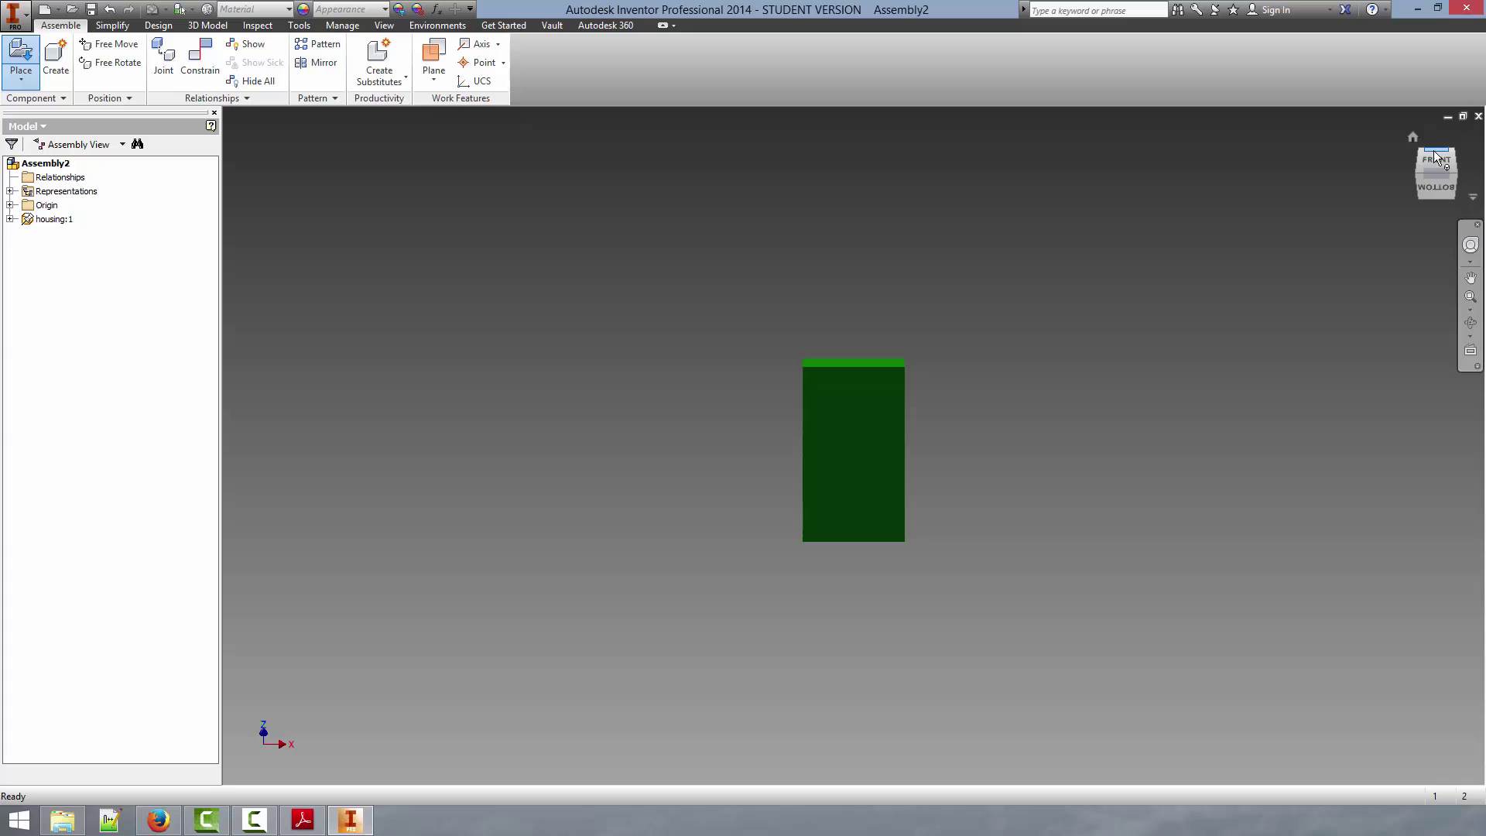
pyautogui.click(1433, 164)
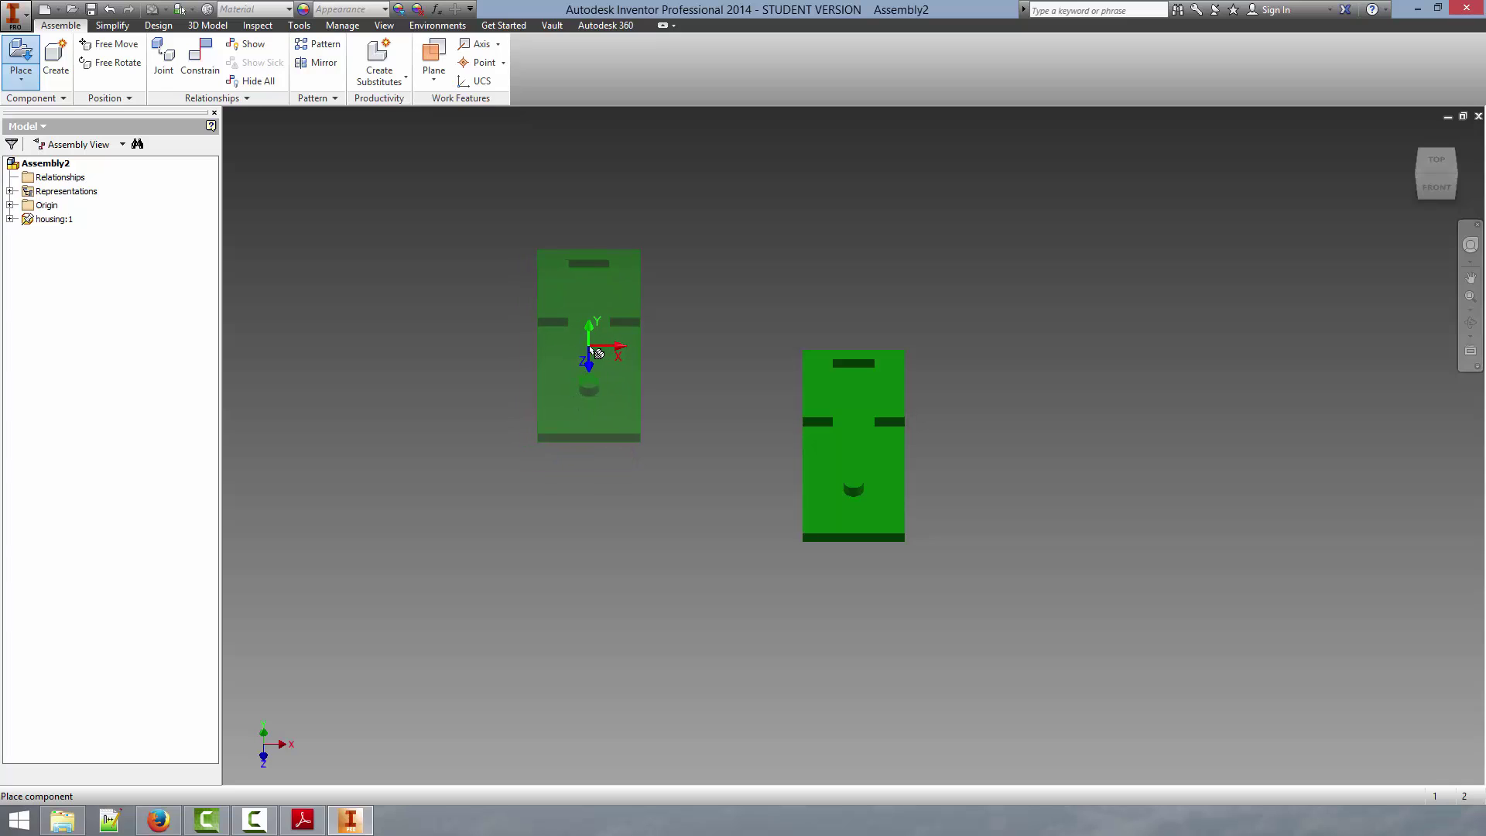
pyautogui.press('Escape')
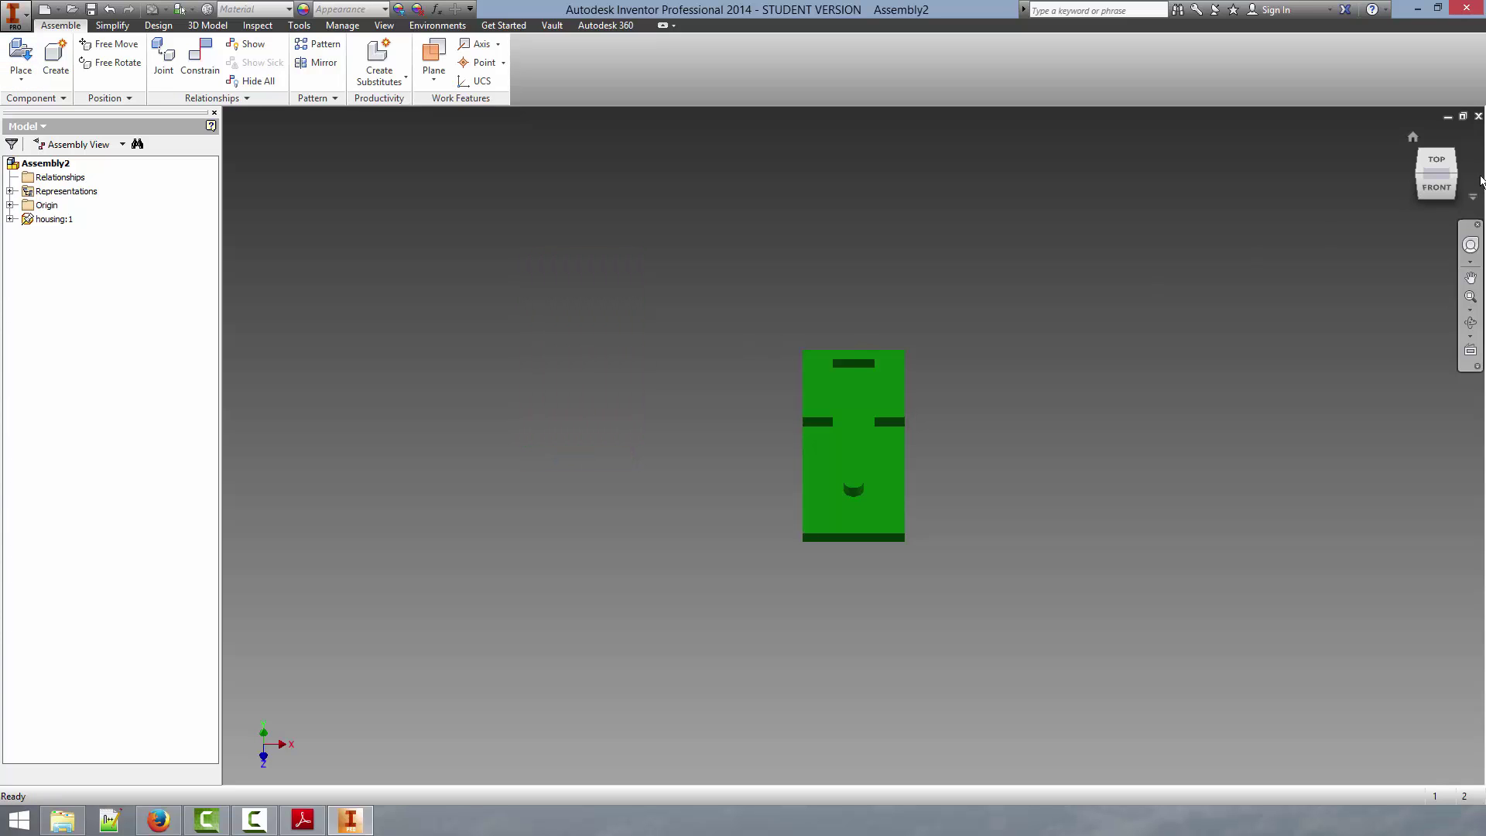
# Step: Return to an isometric view and try dragging the housing toward the right
pyautogui.click(1454, 177)
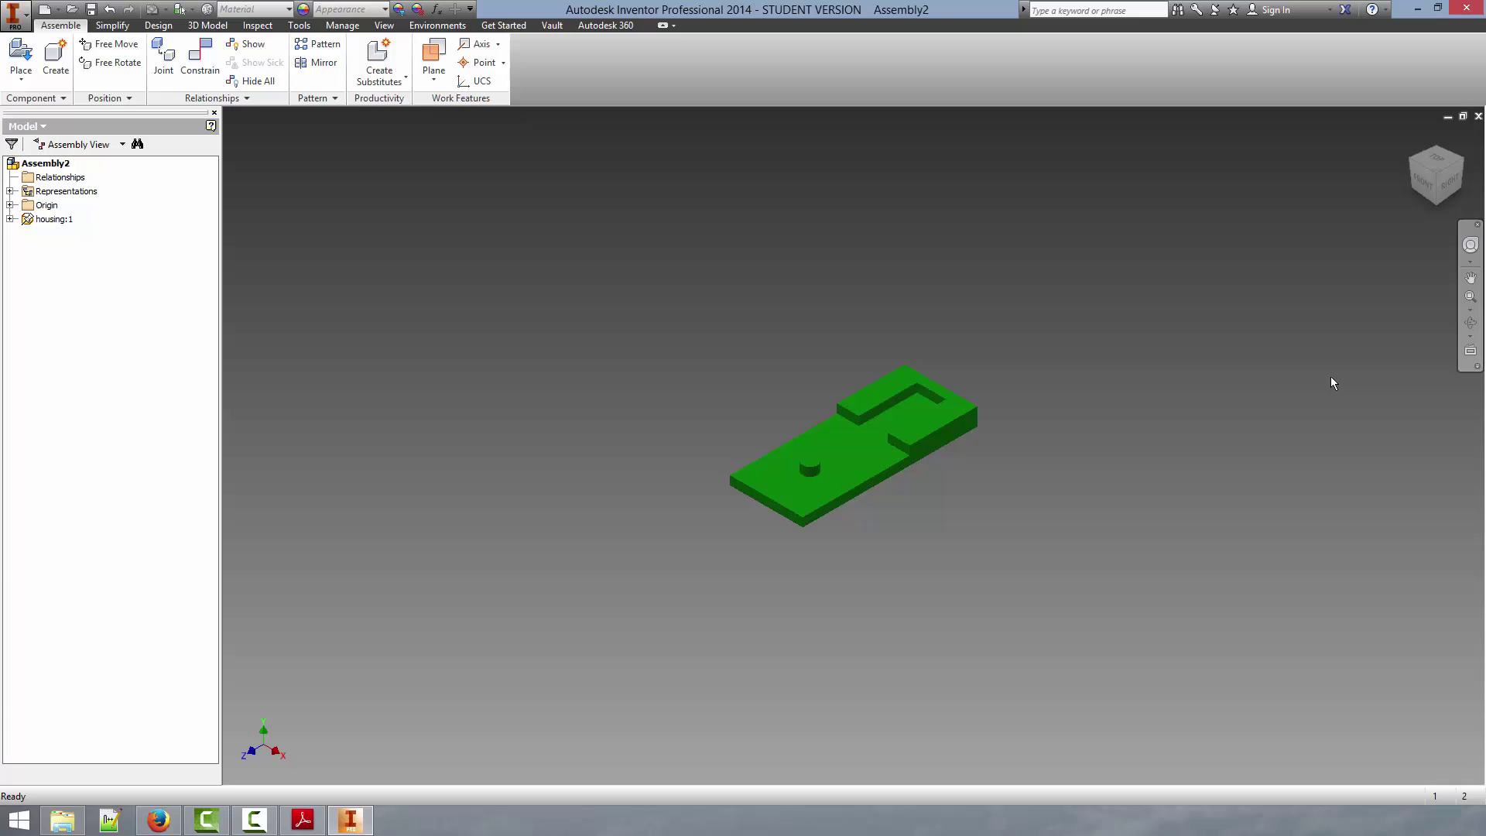
pyautogui.scroll(3, 993, 410)
pyautogui.scroll(-2, 481, 351)
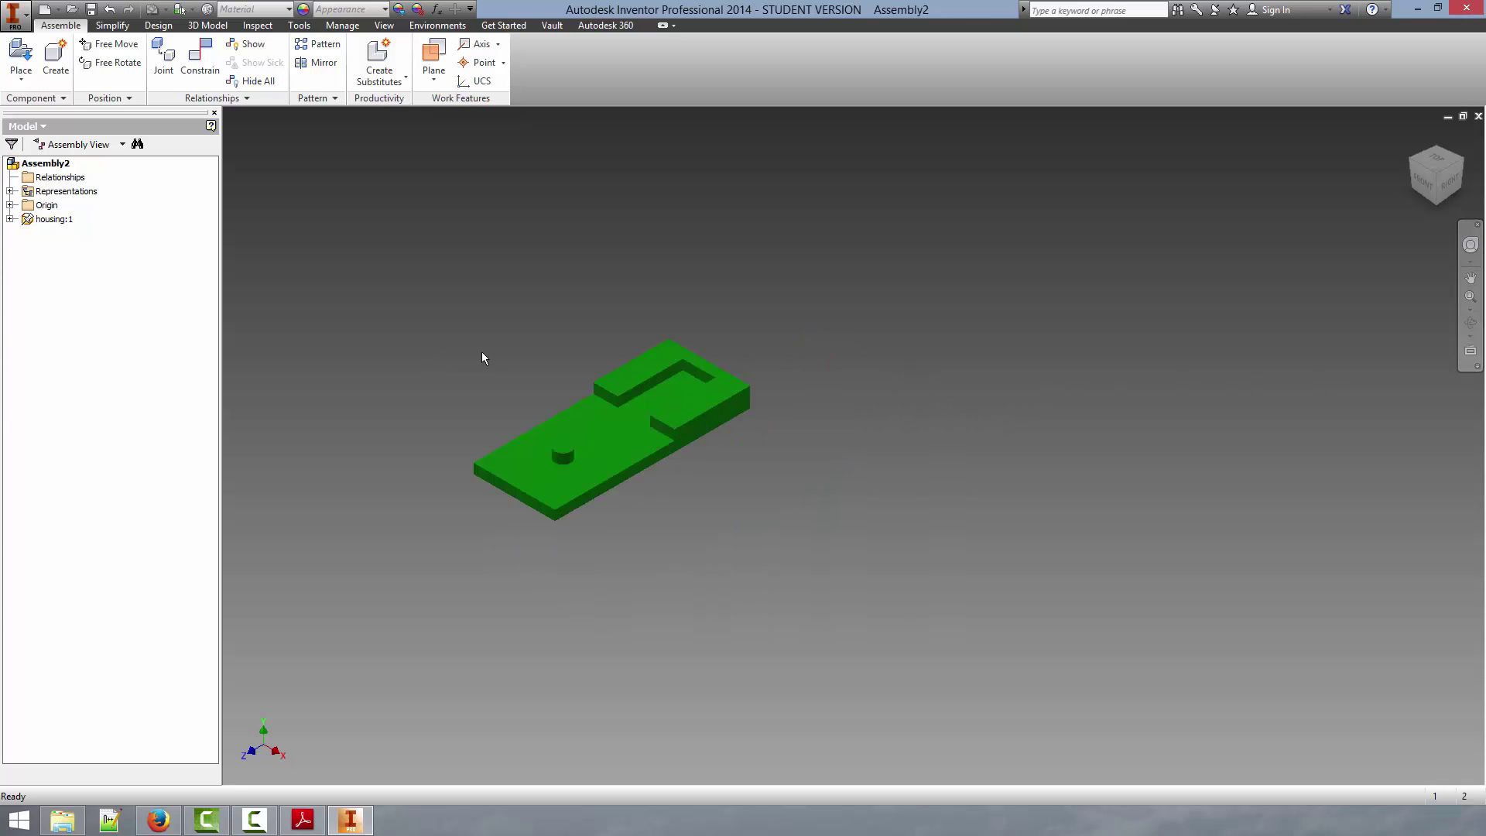
pyautogui.moveTo(619, 403); pyautogui.dragTo(784, 458)
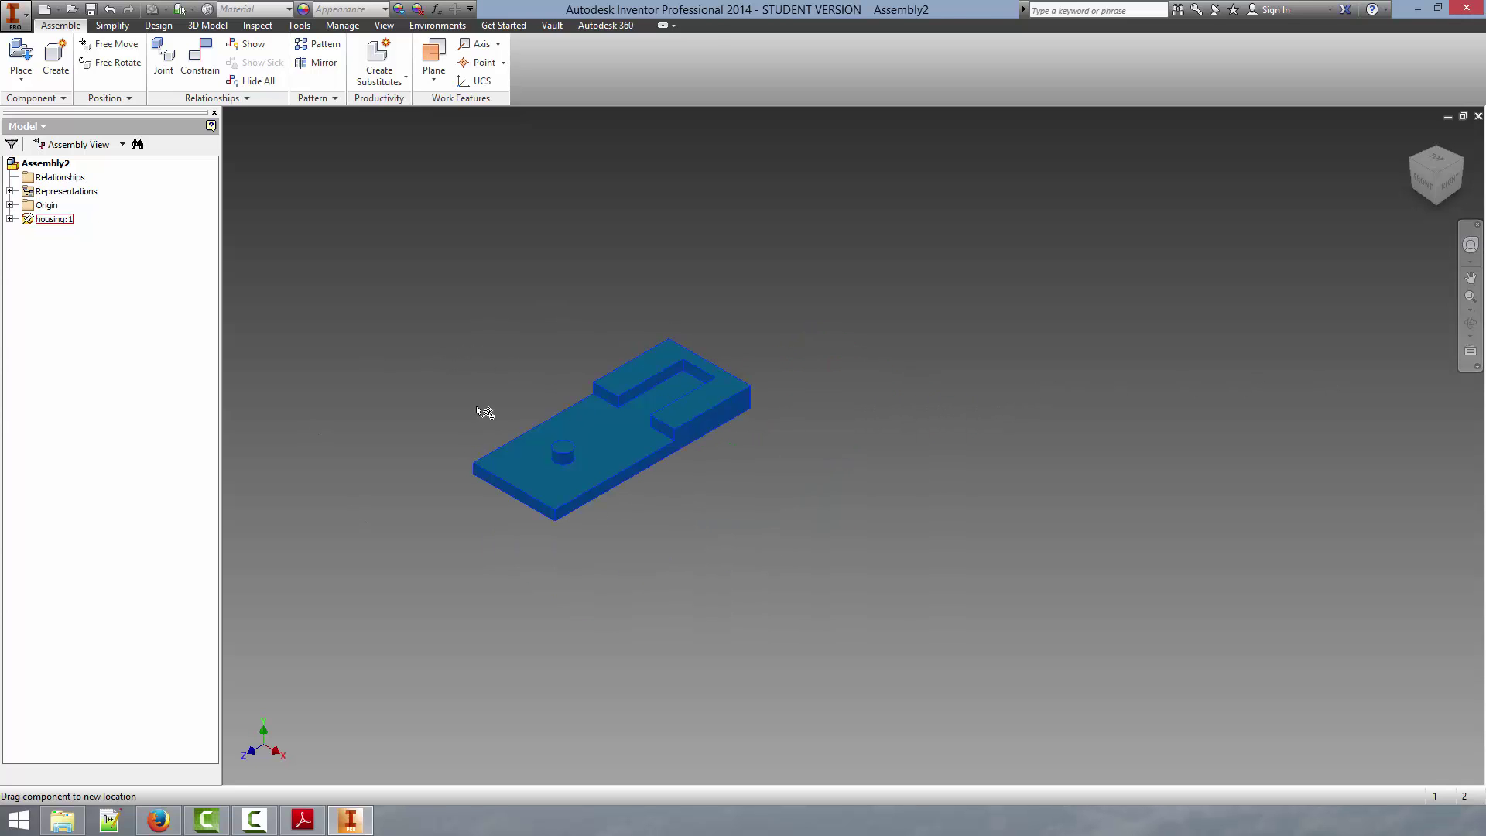
pyautogui.click(644, 424)
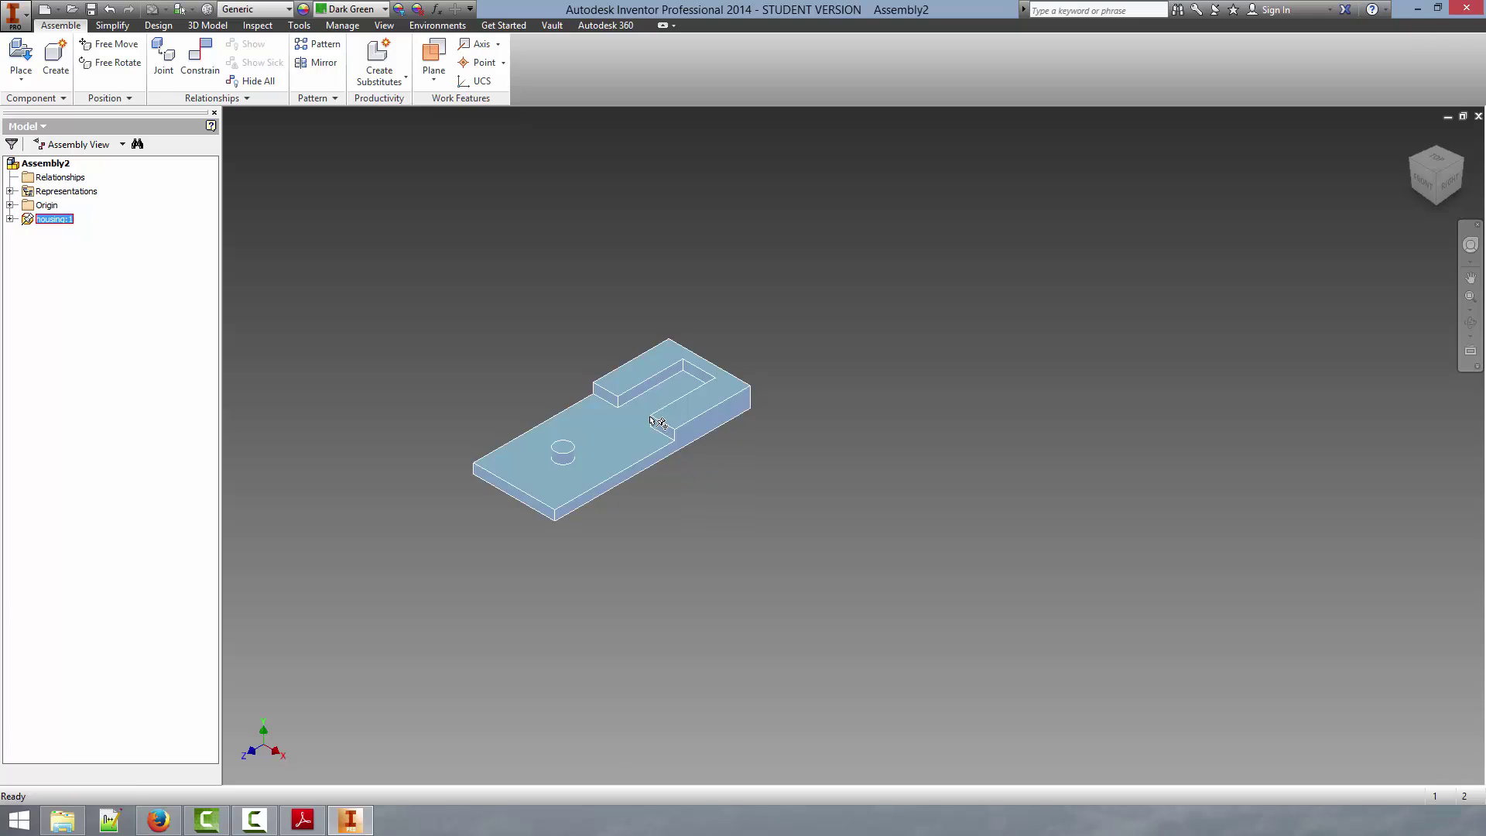
pyautogui.click(611, 430)
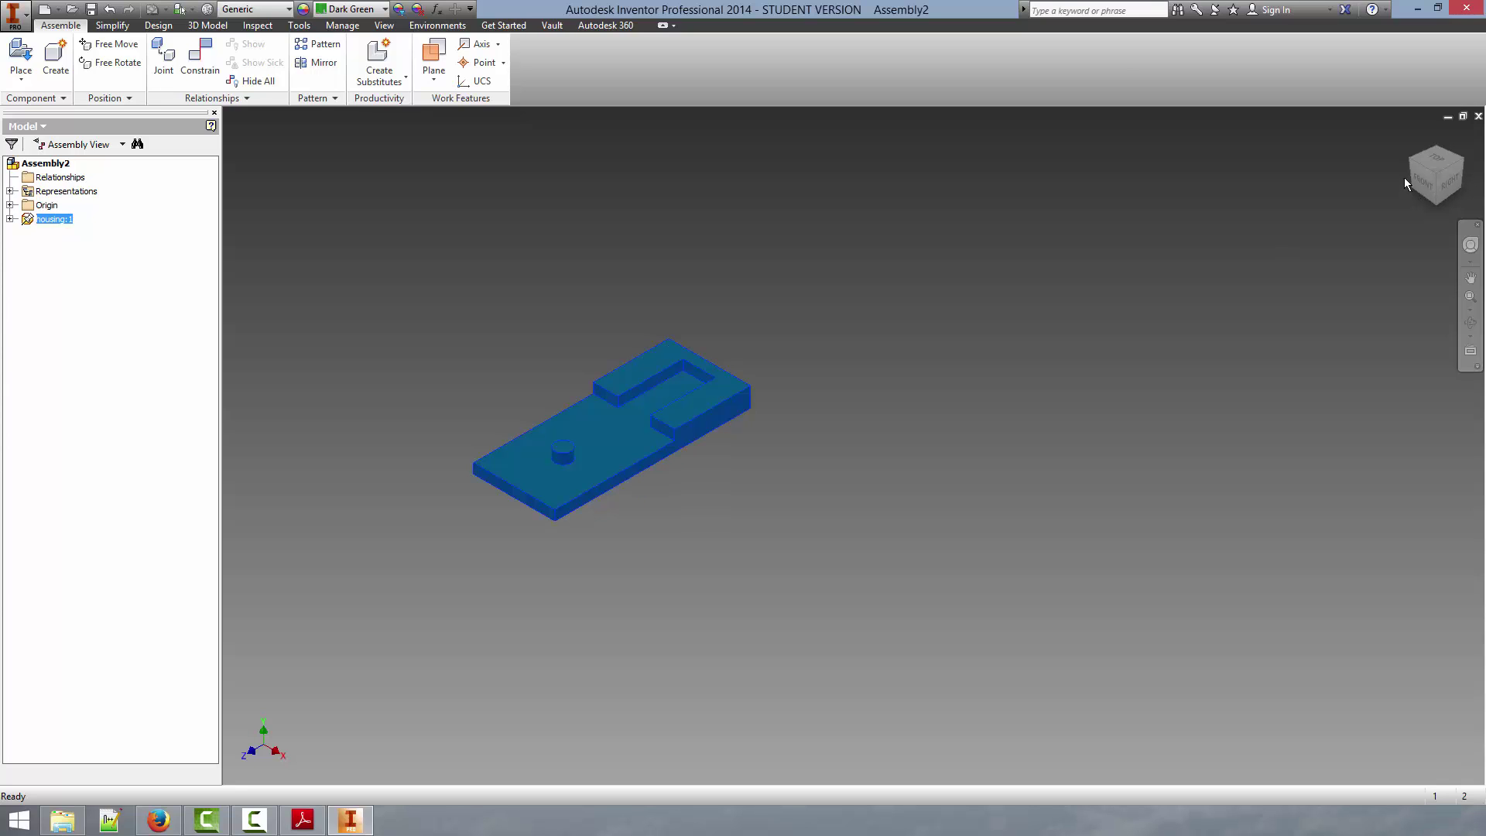
pyautogui.moveTo(874, 443); pyautogui.dragTo(1089, 438, button='middle')
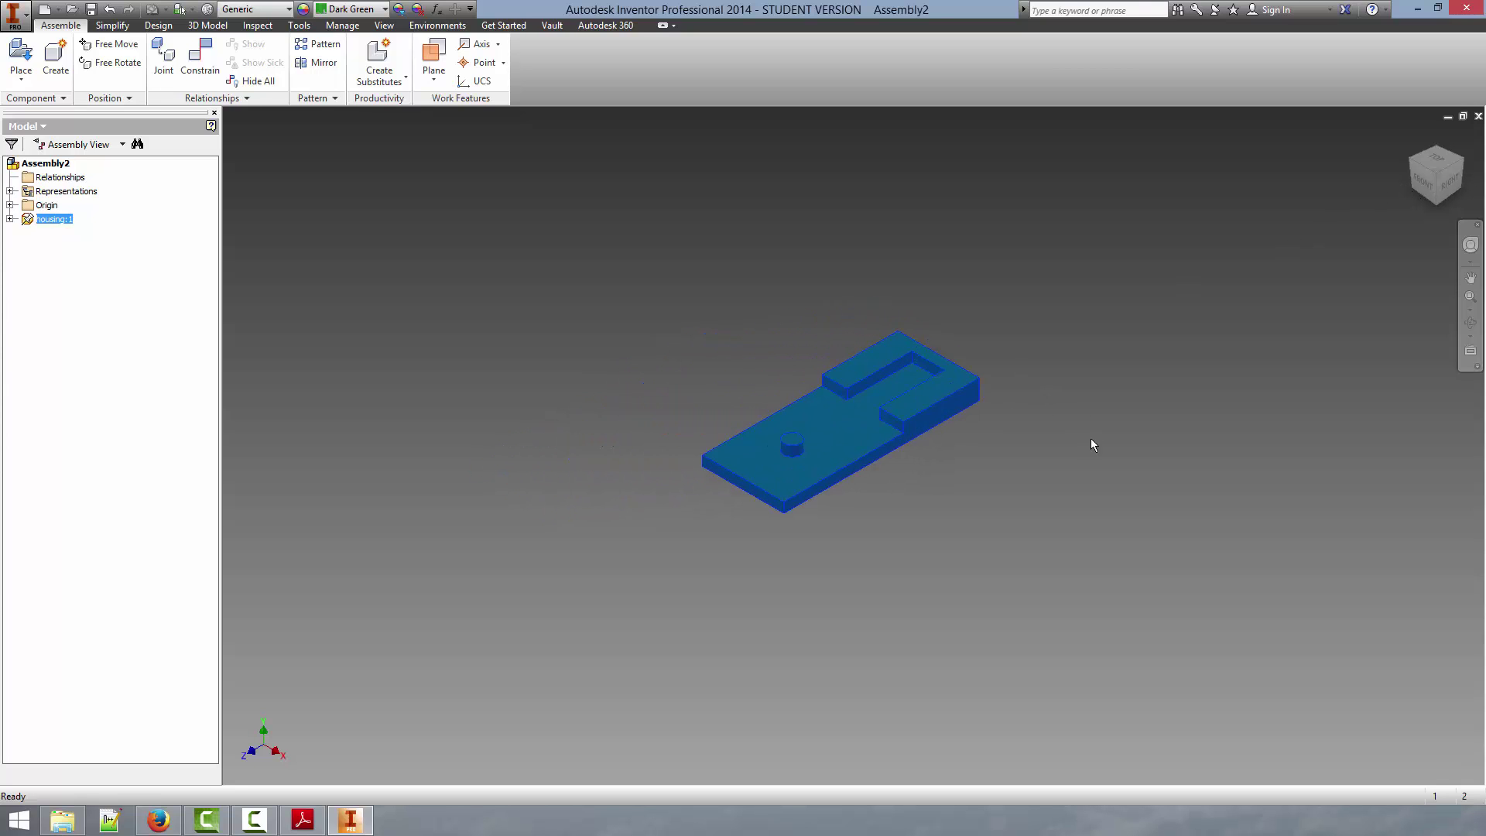
pyautogui.press('Escape')
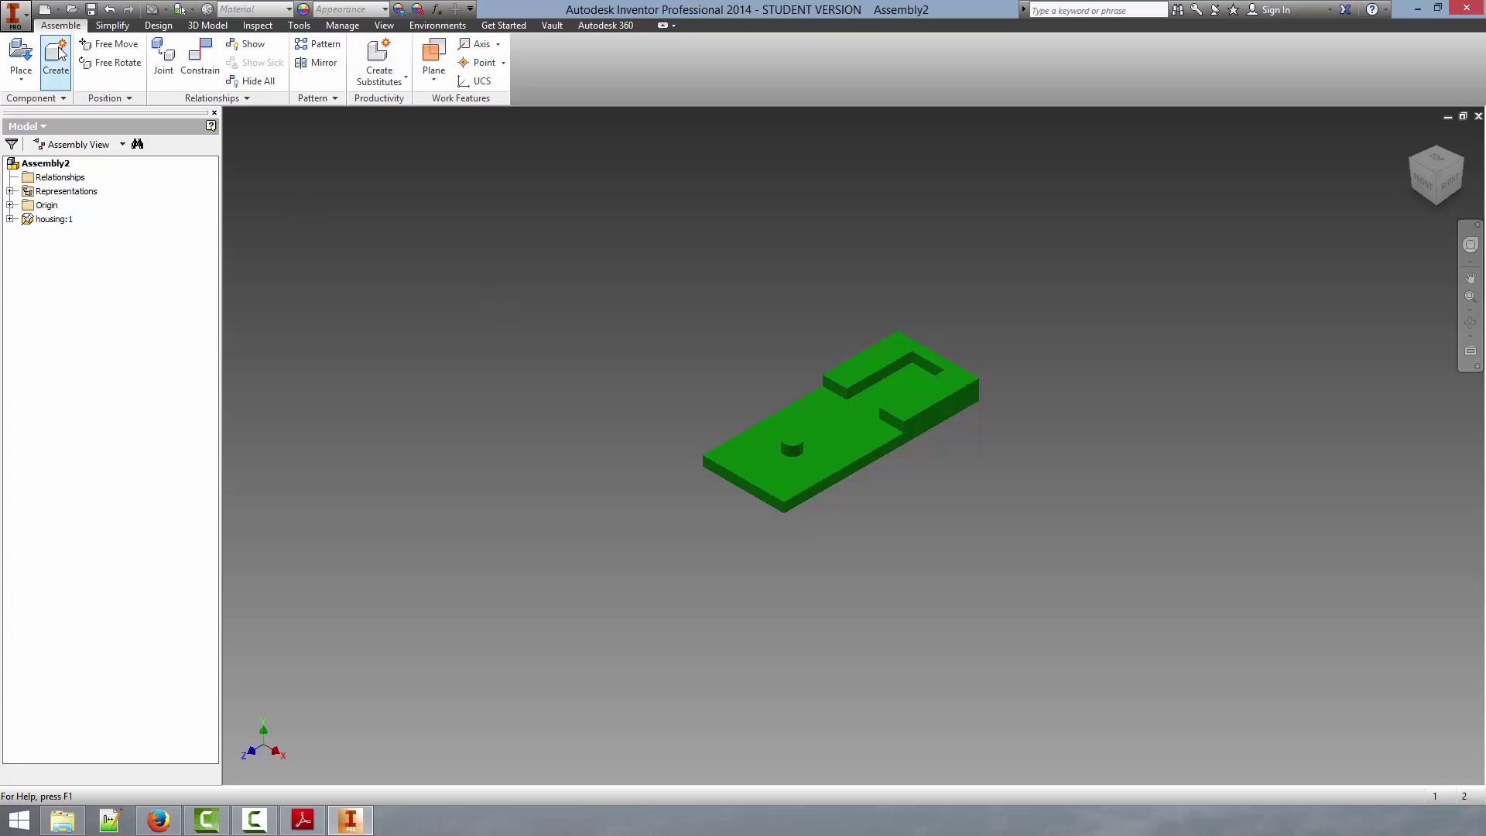
# Step: Place one crank_shaft.ipt instance beside the housing and view it isometrically
pyautogui.click(18, 52)
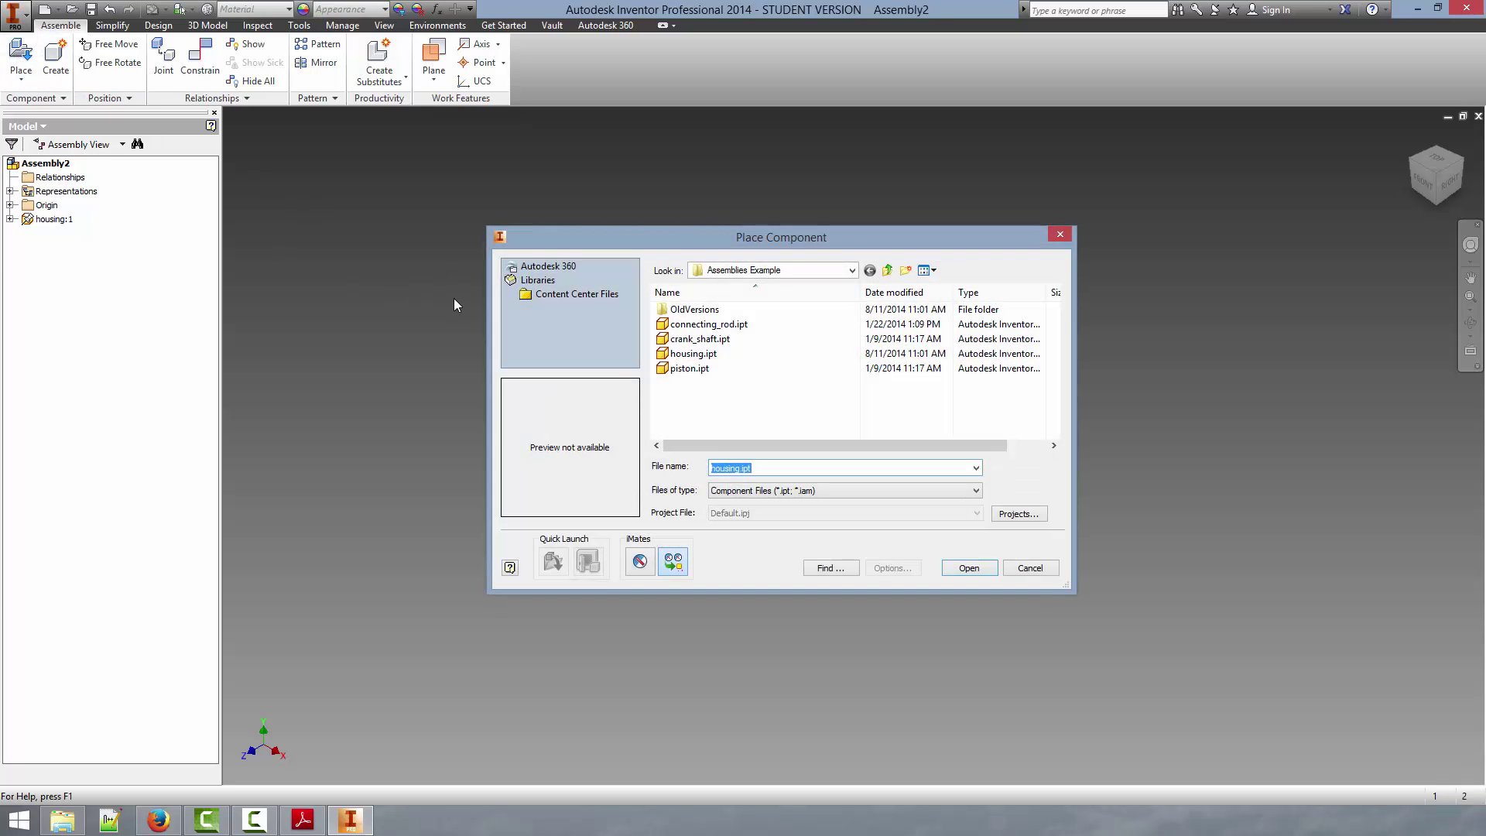
pyautogui.click(679, 339)
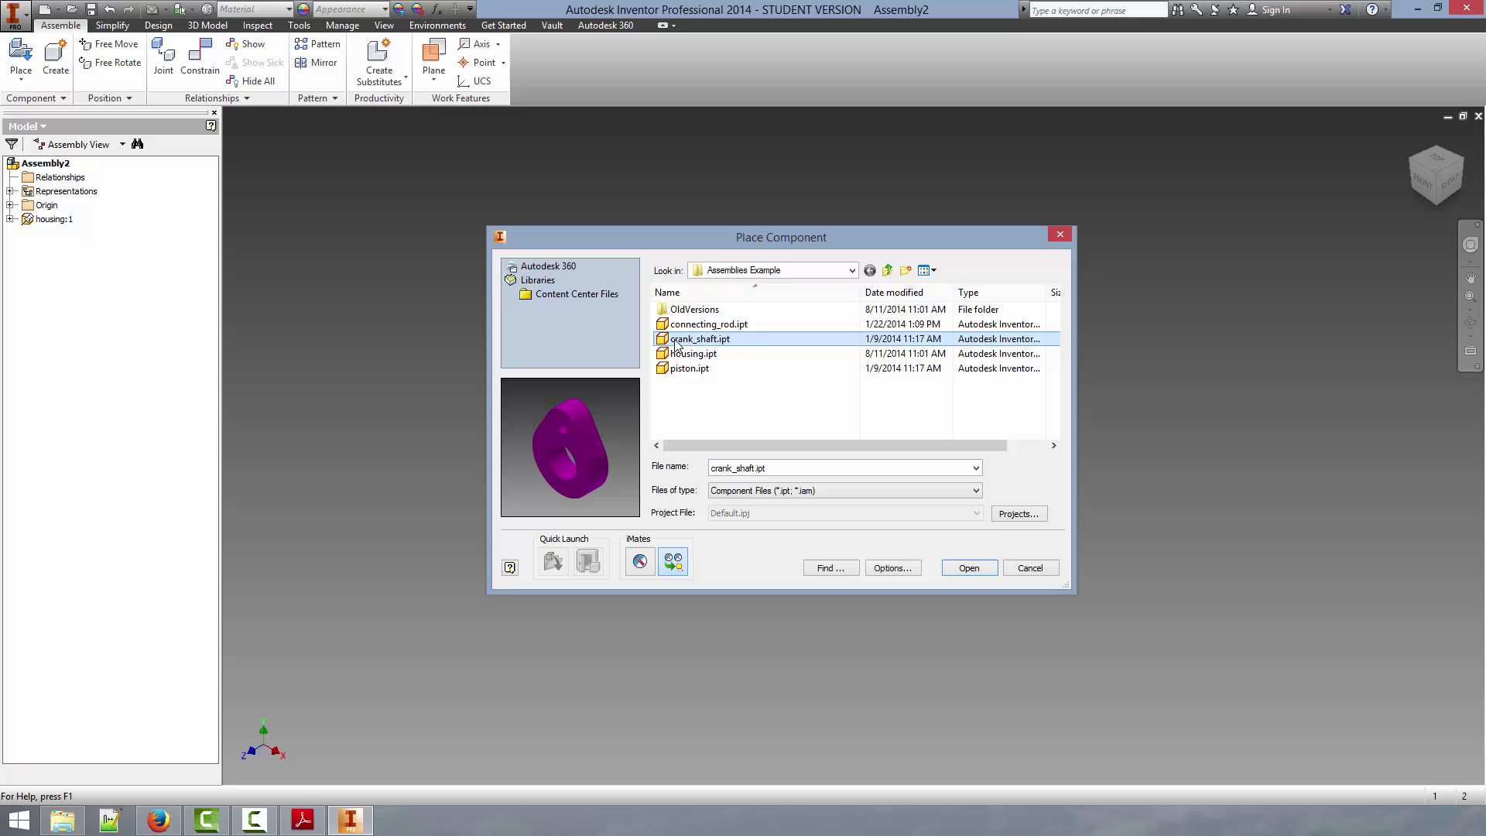
pyautogui.click(969, 568)
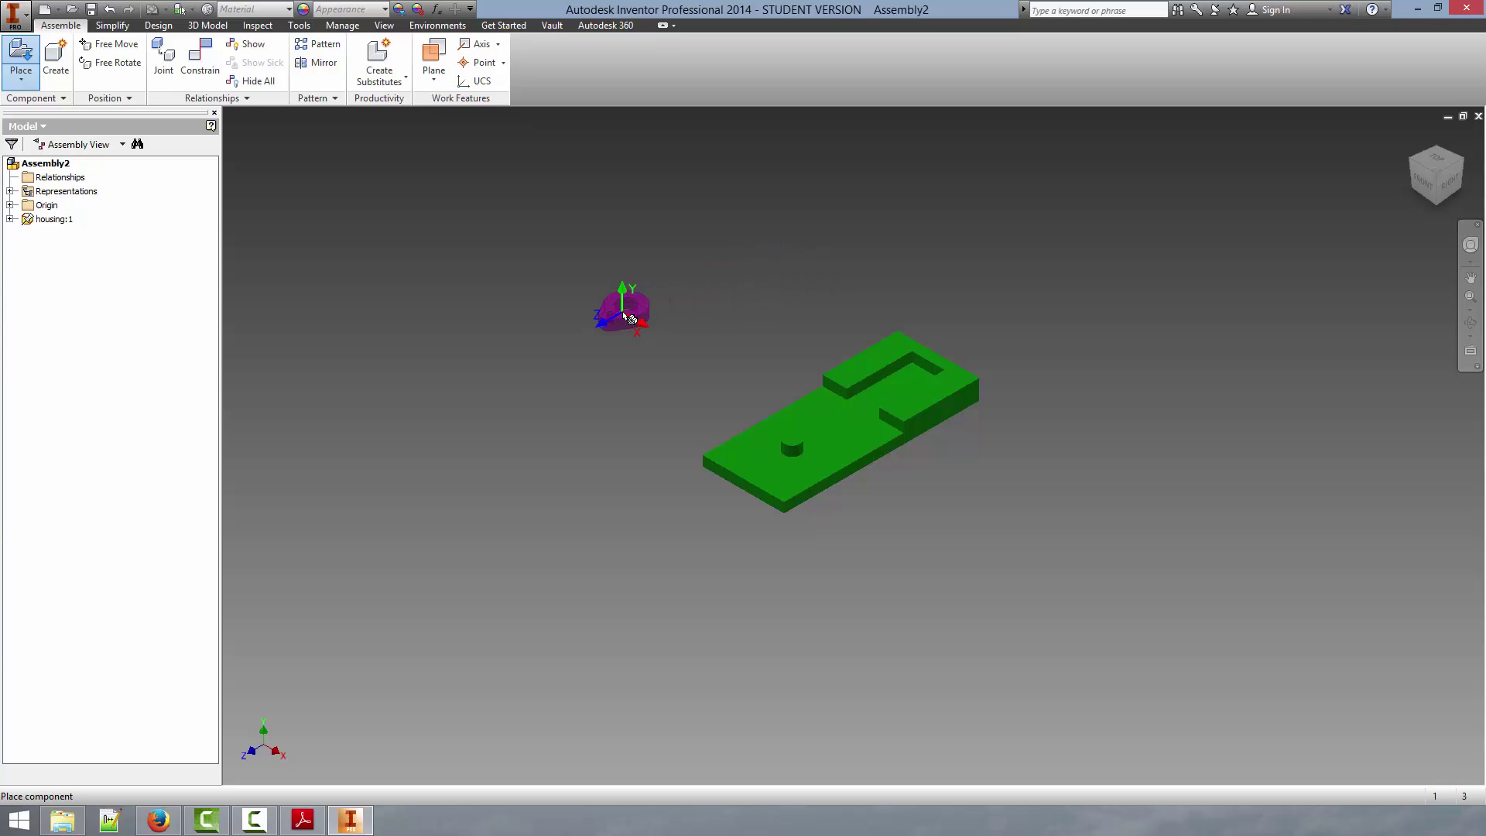
pyautogui.click(635, 314)
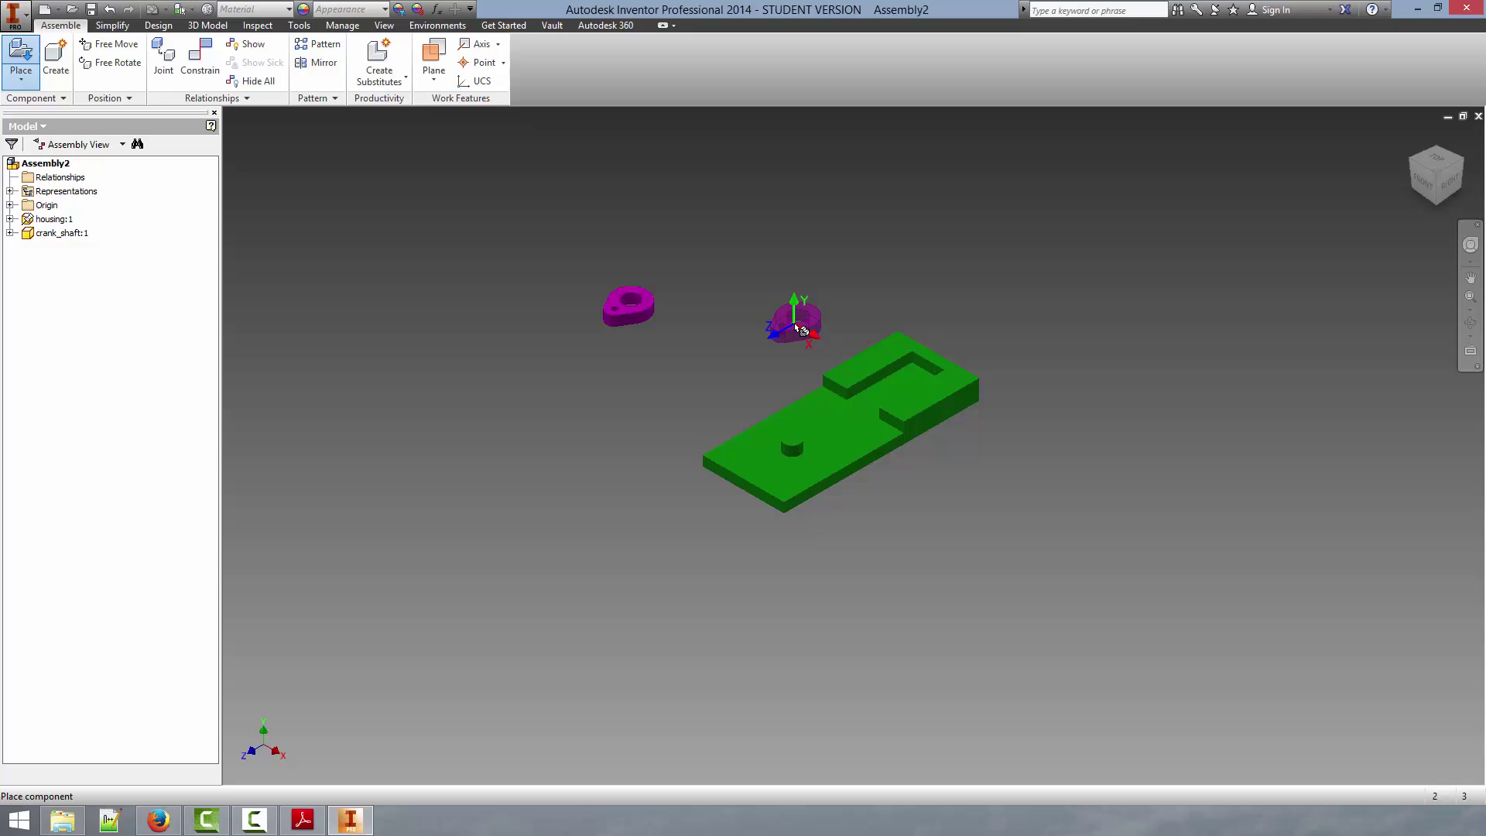
pyautogui.press('Escape')
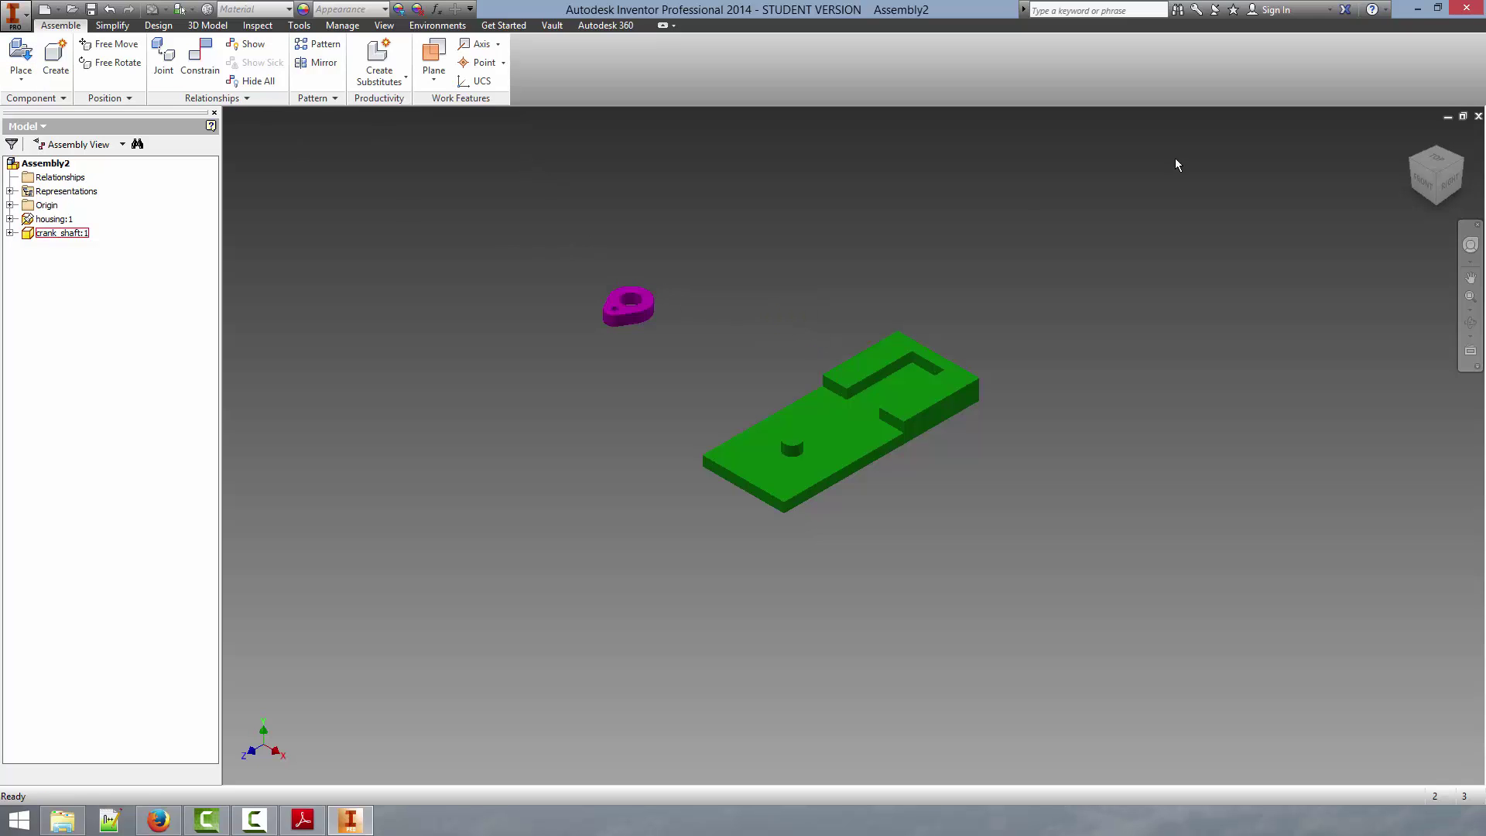
pyautogui.click(1435, 183)
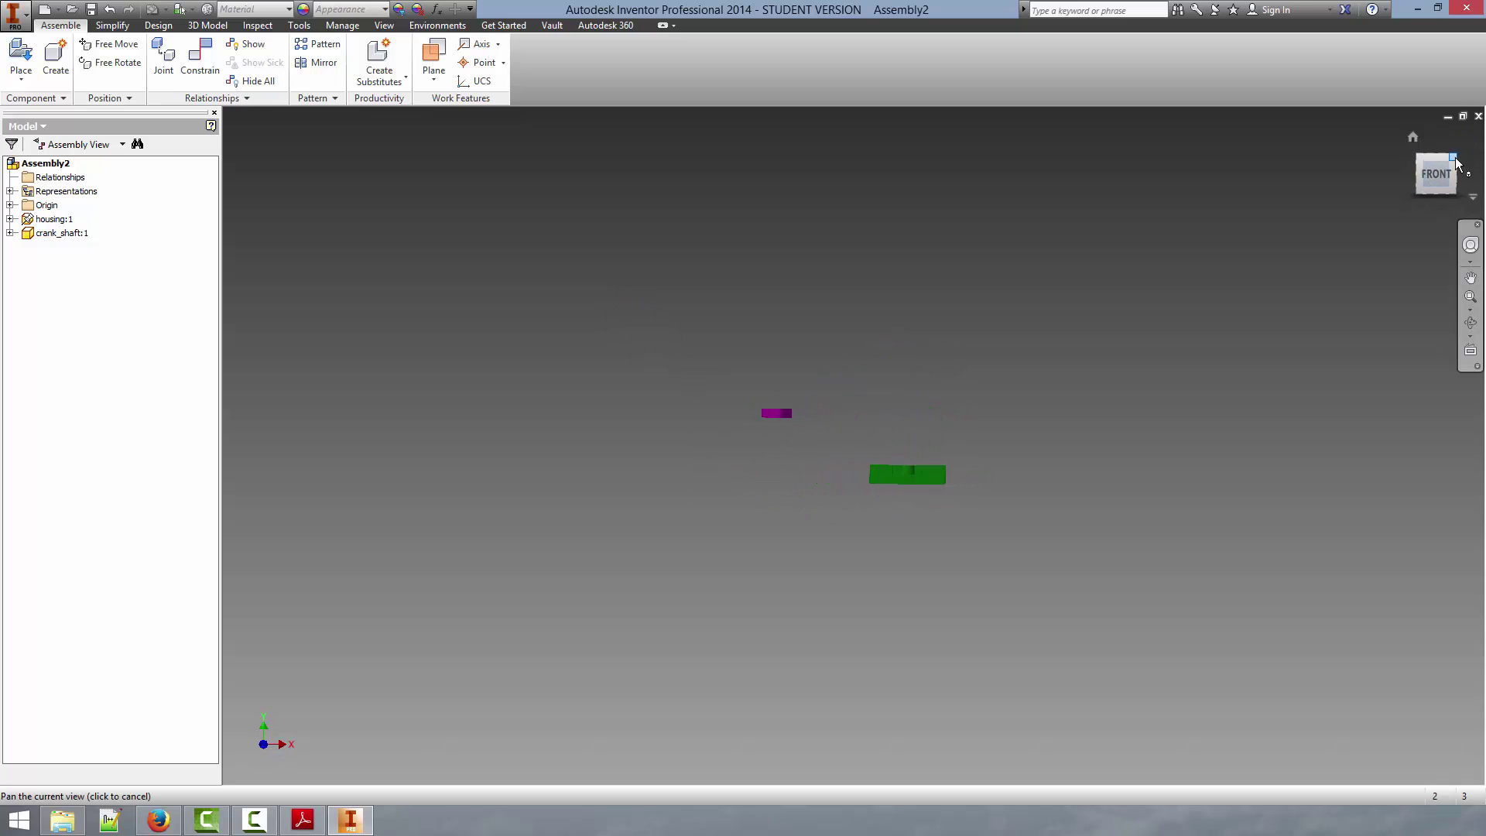
pyautogui.click(1460, 157)
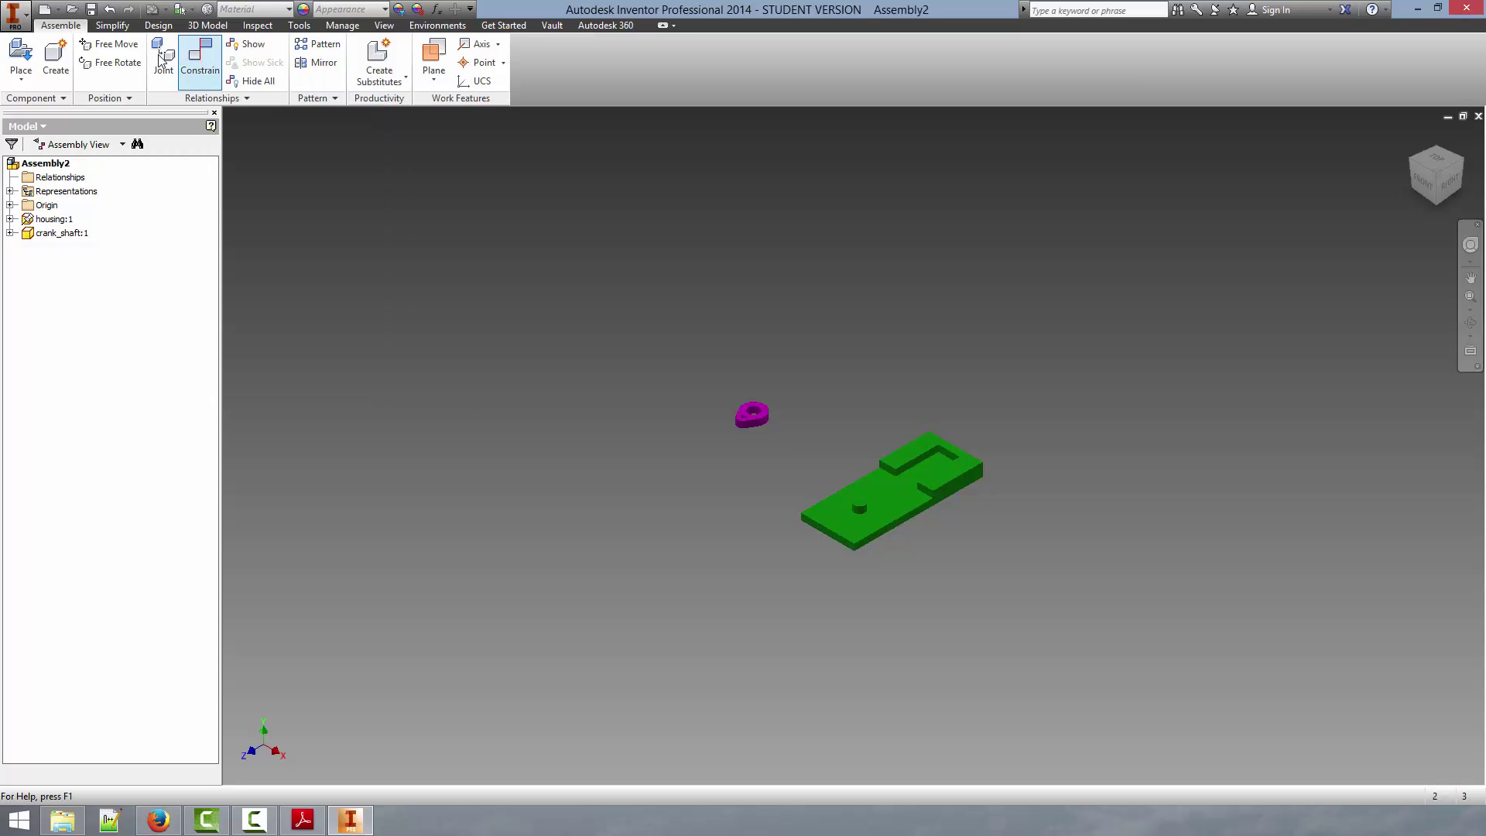
# Step: Start a Mate constraint and select the crank shaft's large hole axis
pyautogui.click(200, 56)
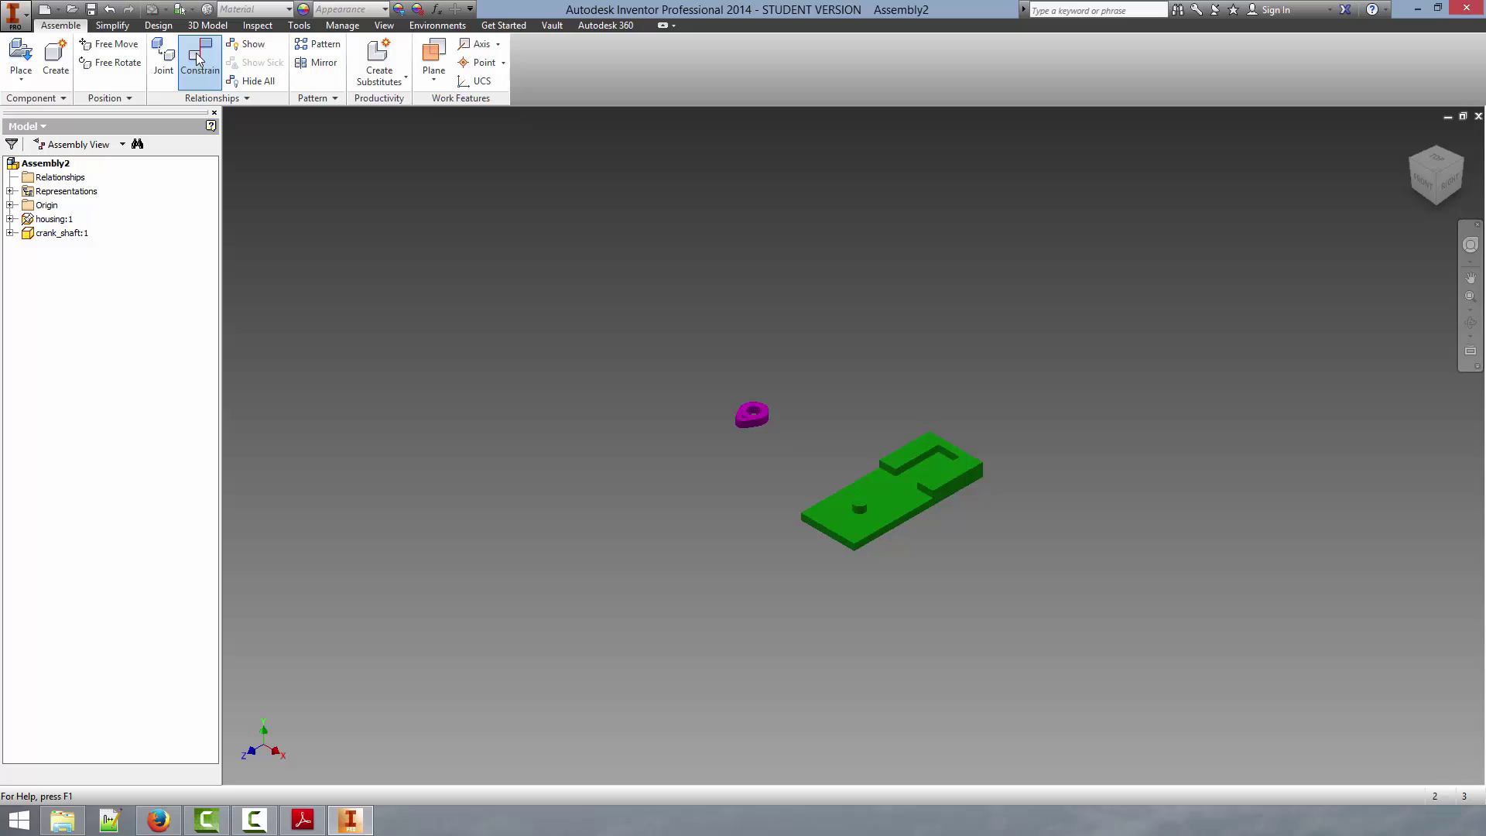
pyautogui.moveTo(255, 230); pyautogui.dragTo(486, 289)
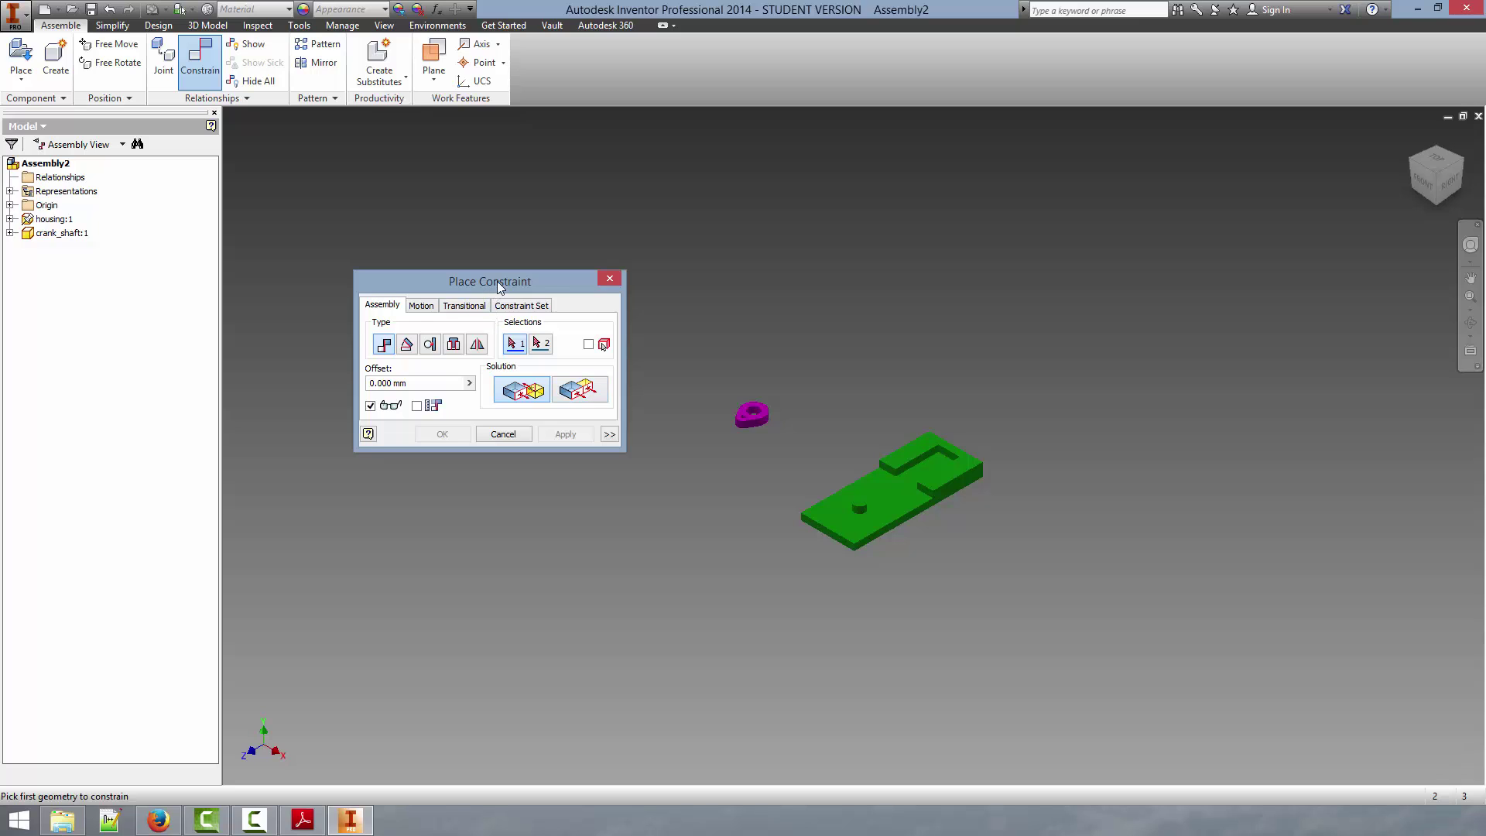
pyautogui.moveTo(499, 286); pyautogui.dragTo(524, 282)
pyautogui.scroll(4, 740, 387)
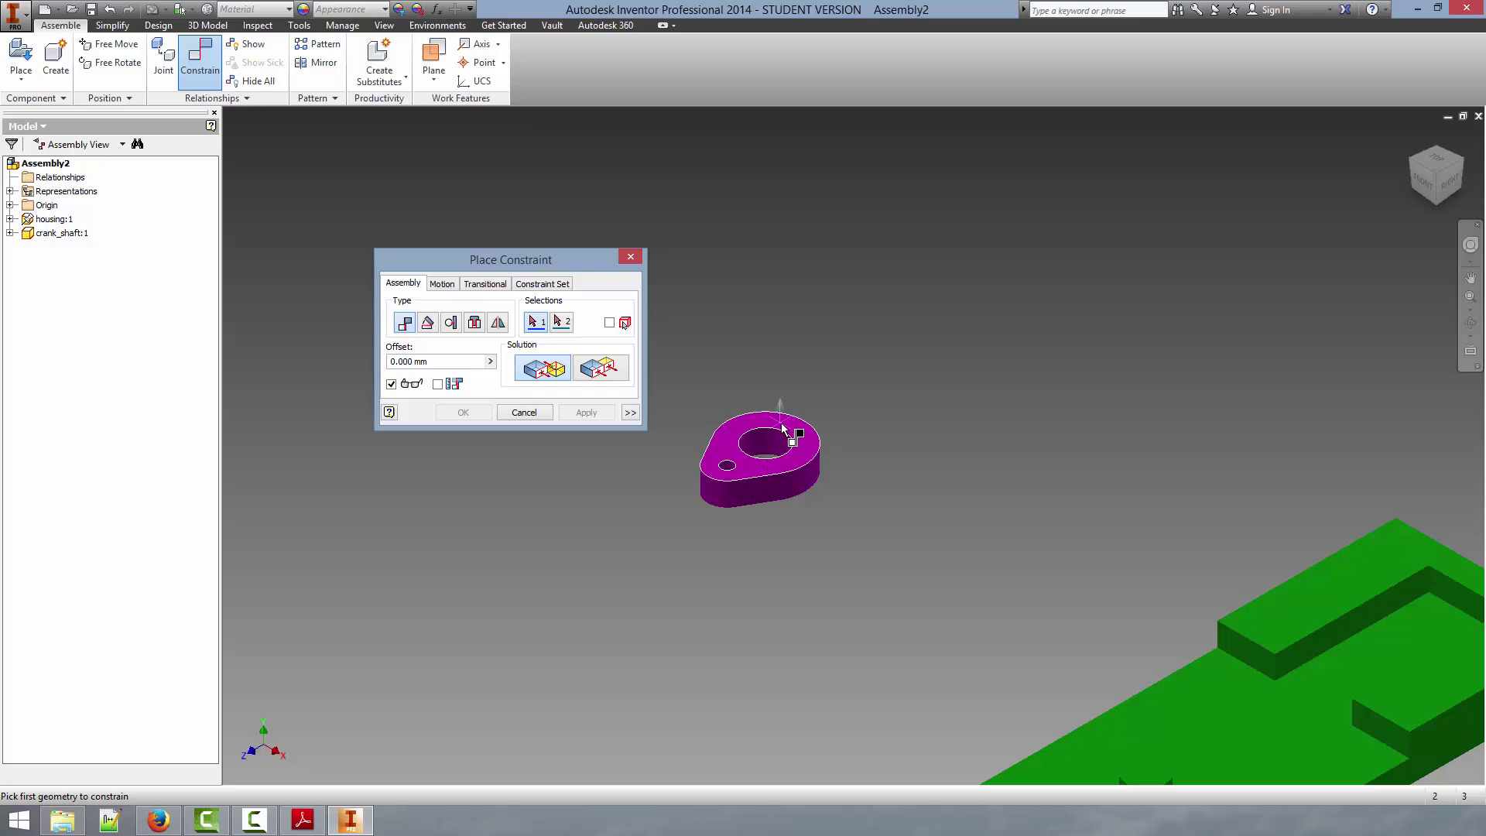
pyautogui.click(787, 447)
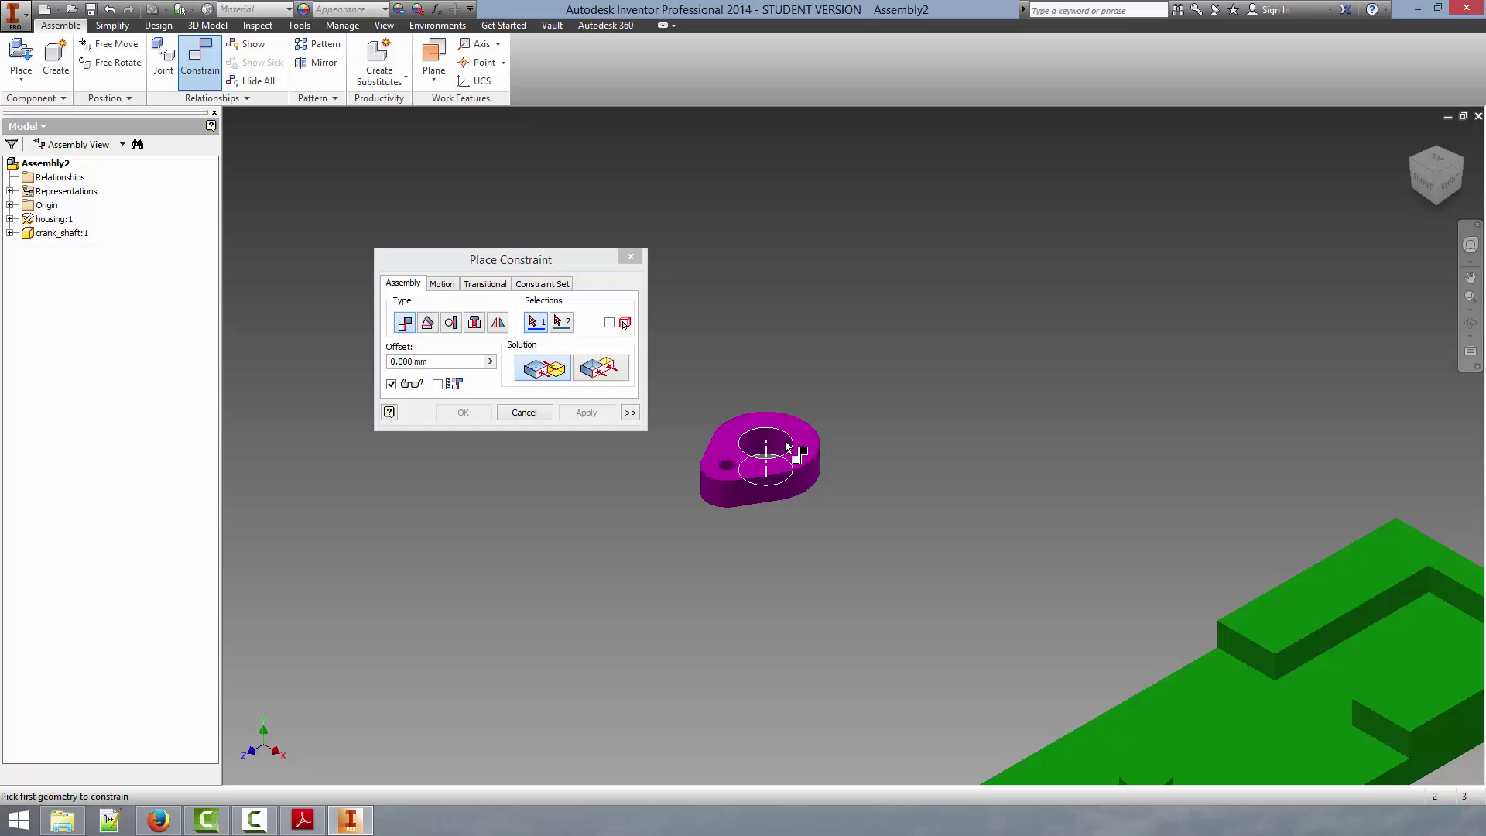
# Step: Select the housing boss axis as the second geometry and apply the mate
pyautogui.scroll(-5, 768, 445)
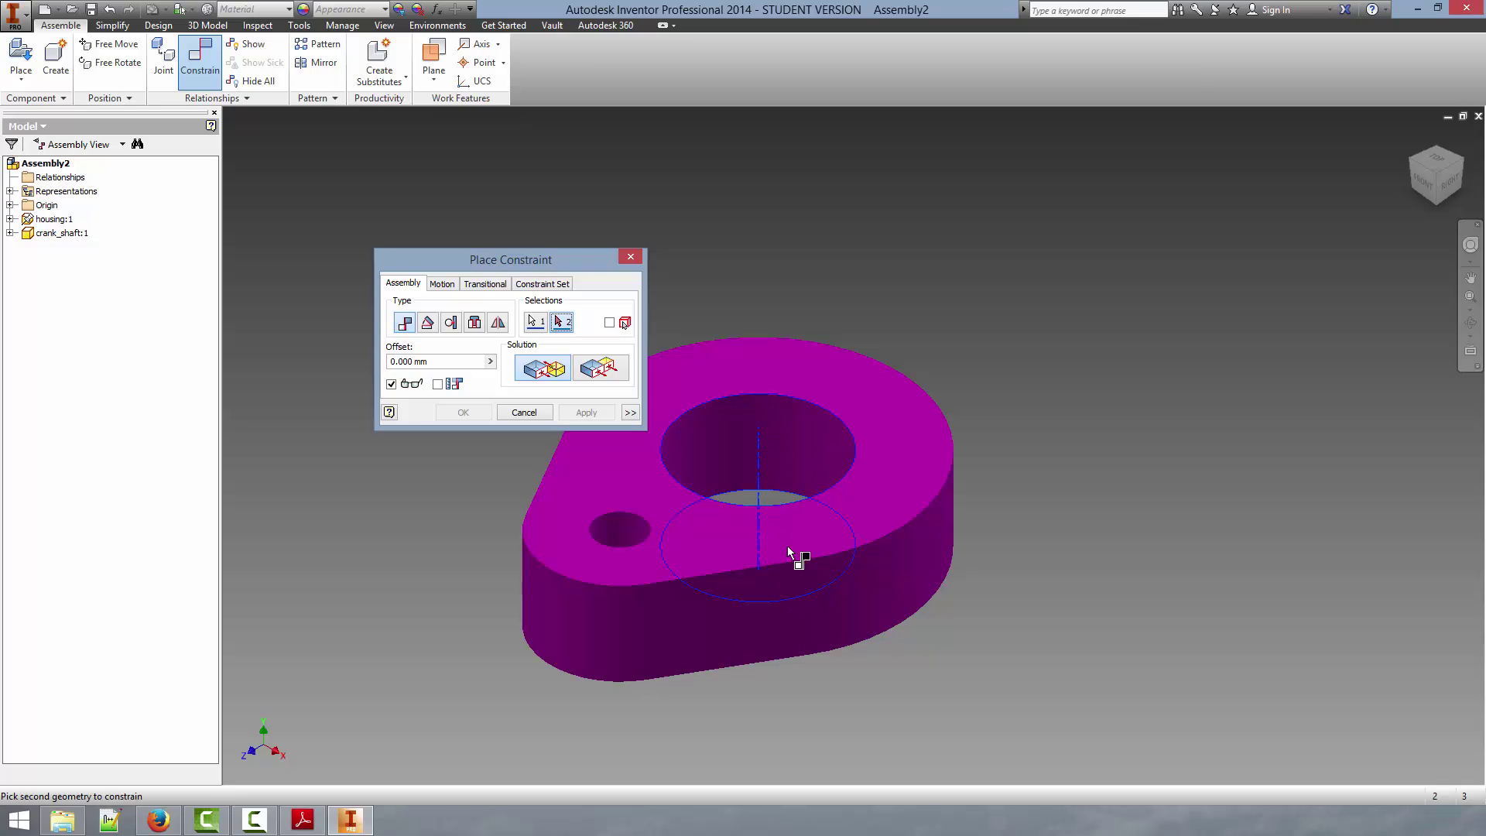
pyautogui.scroll(4, 934, 520)
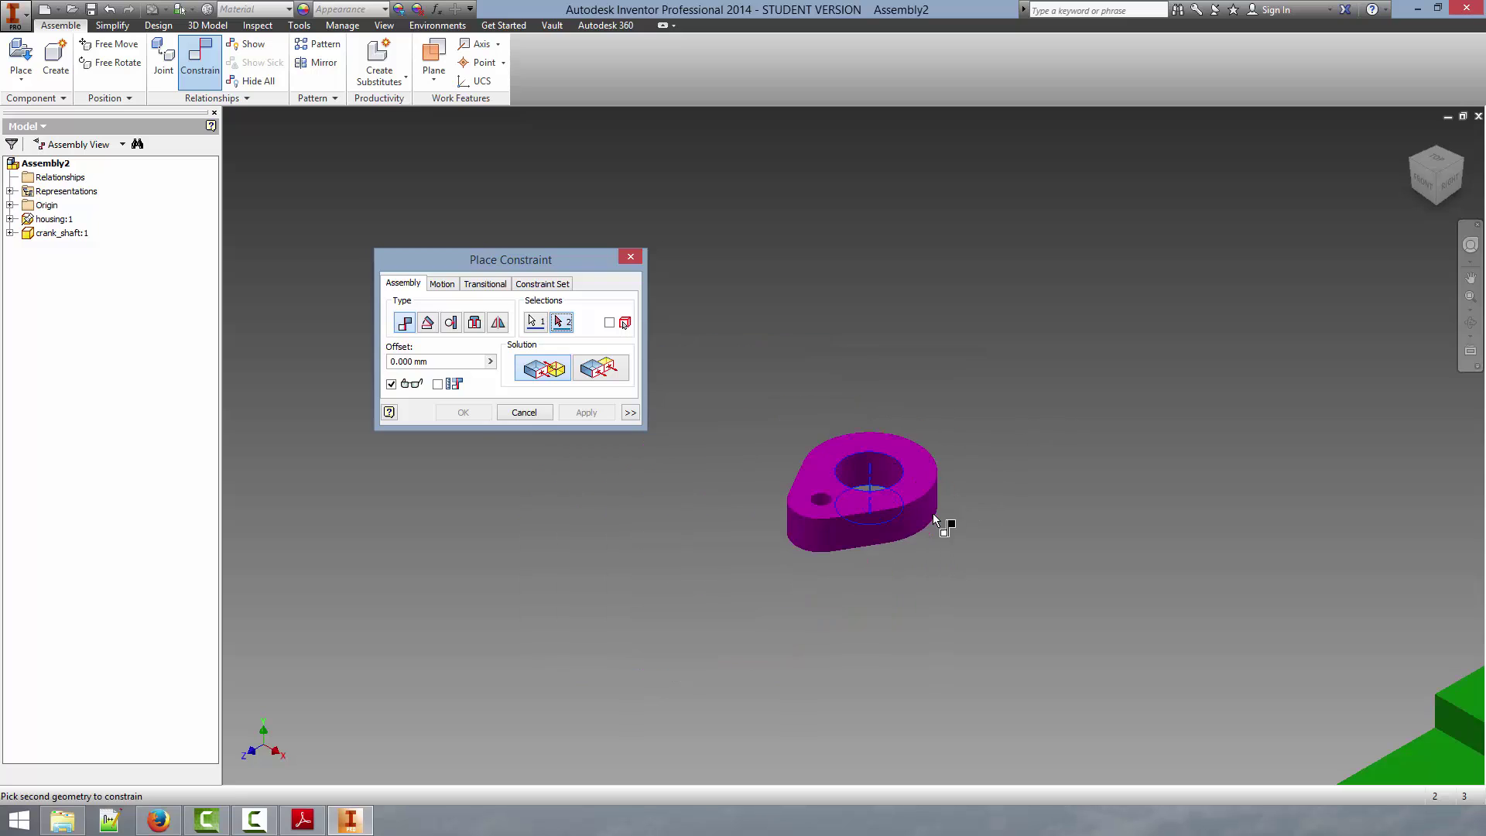
pyautogui.moveTo(923, 639); pyautogui.dragTo(775, 213, button='middle')
pyautogui.scroll(-2, 1210, 533)
pyautogui.scroll(5, 1194, 511)
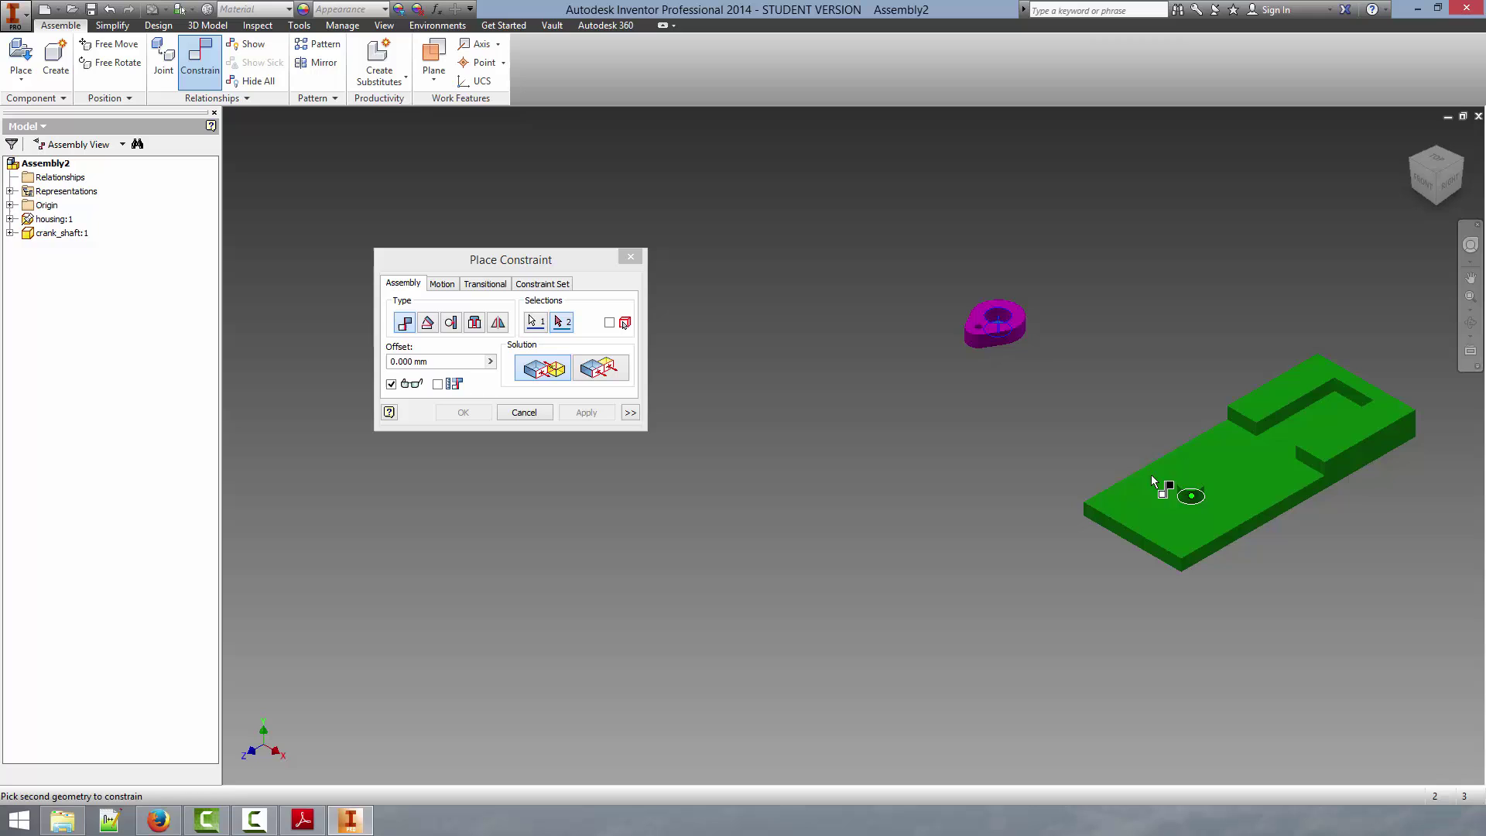
pyautogui.scroll(-5, 1265, 543)
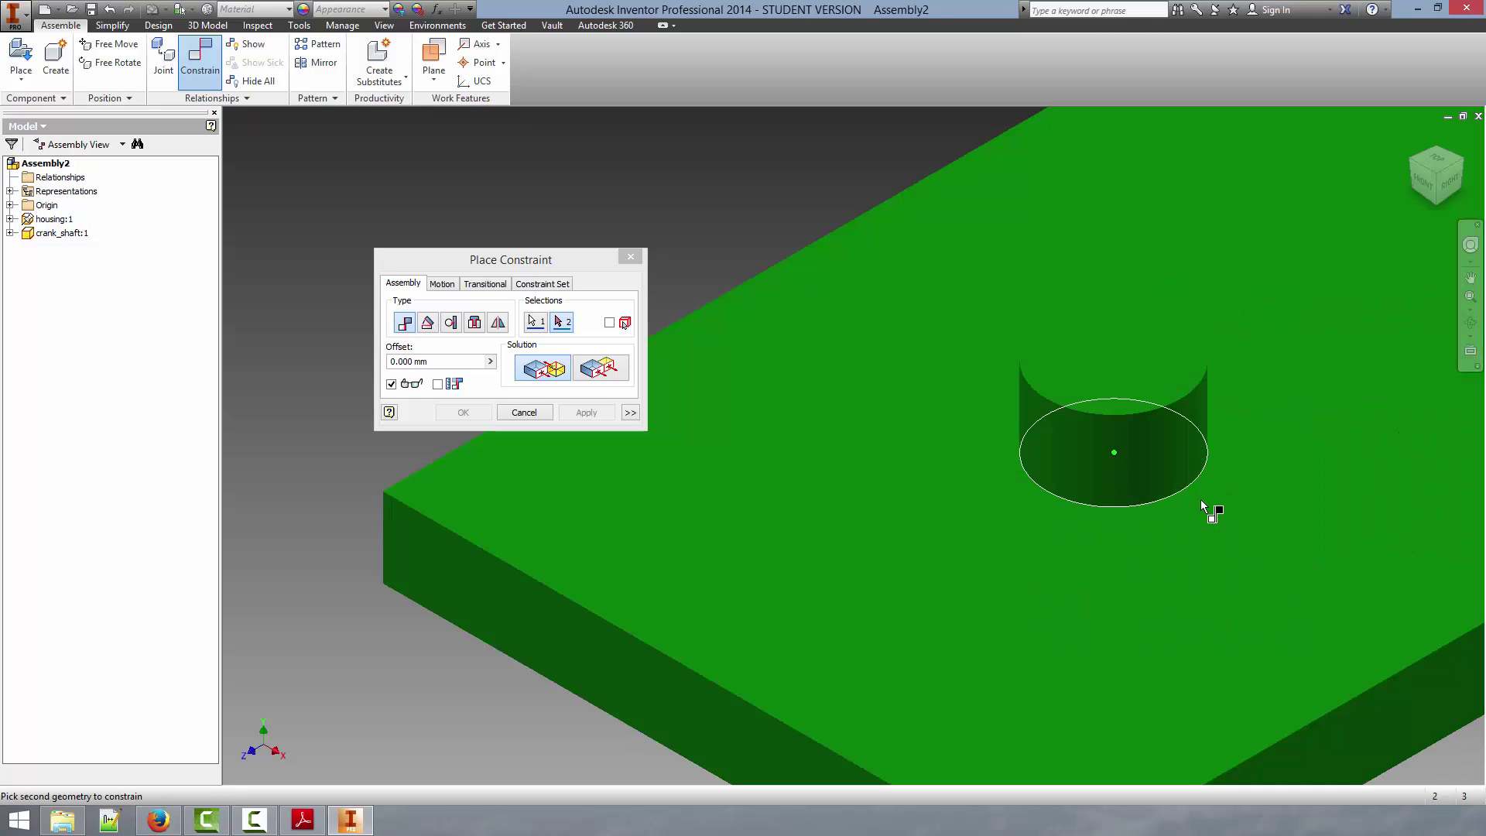
pyautogui.click(1173, 457)
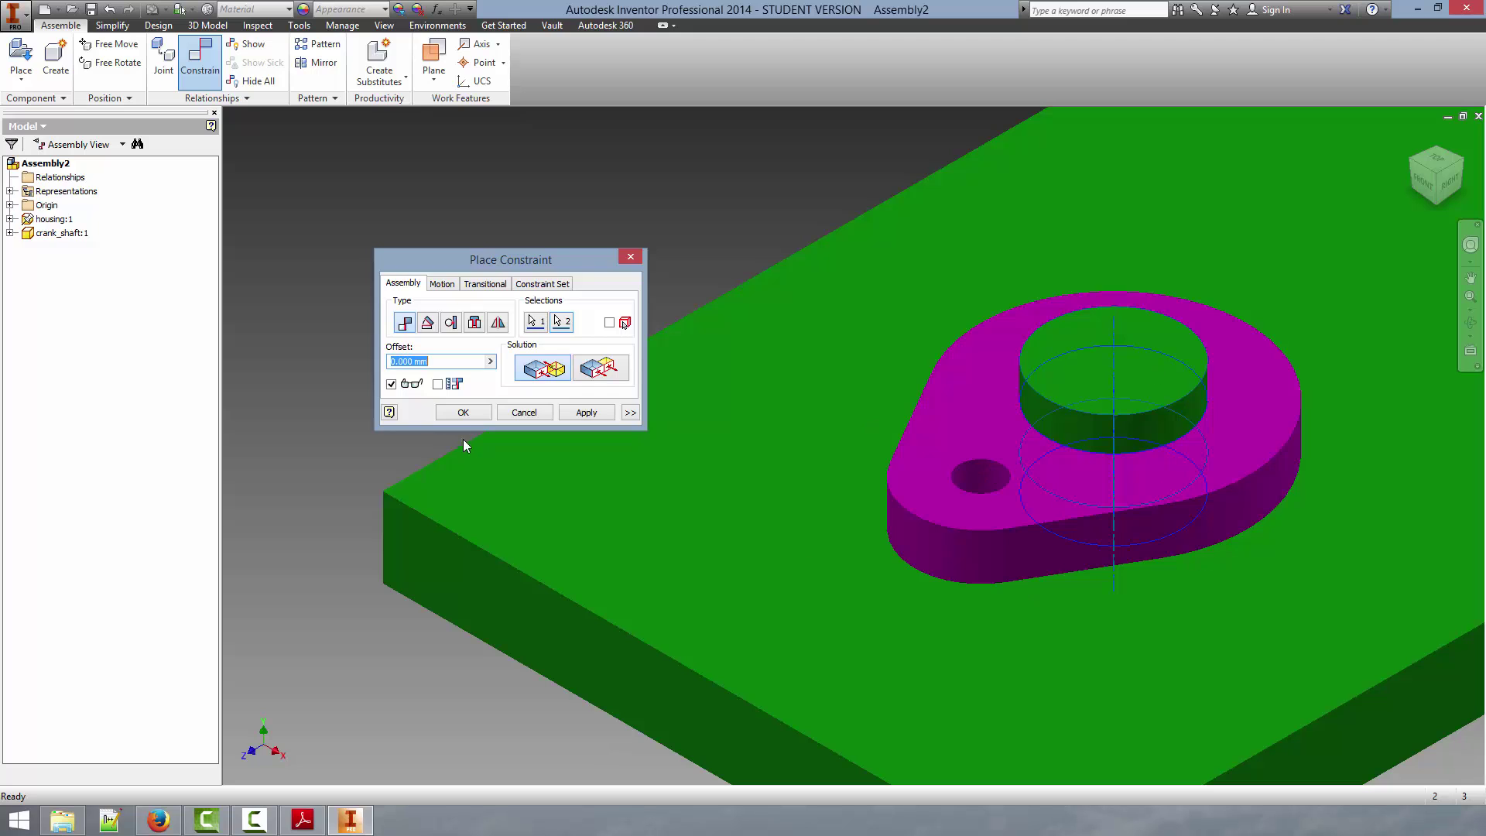
pyautogui.click(464, 411)
# Step: Drag the crank shaft to test sliding and spinning along the boss axis
pyautogui.scroll(5, 1315, 511)
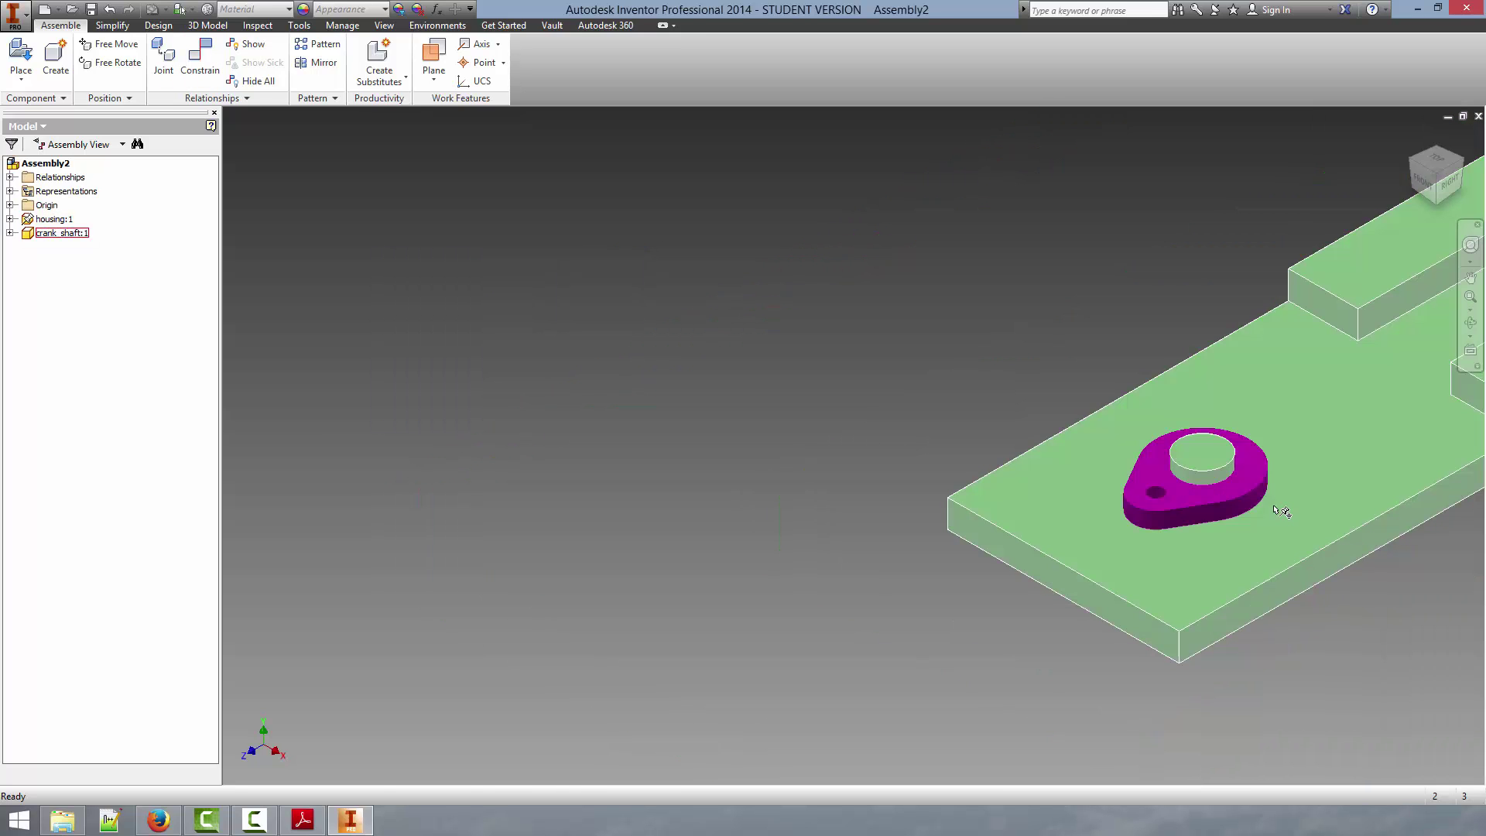
pyautogui.scroll(-5, 1105, 389)
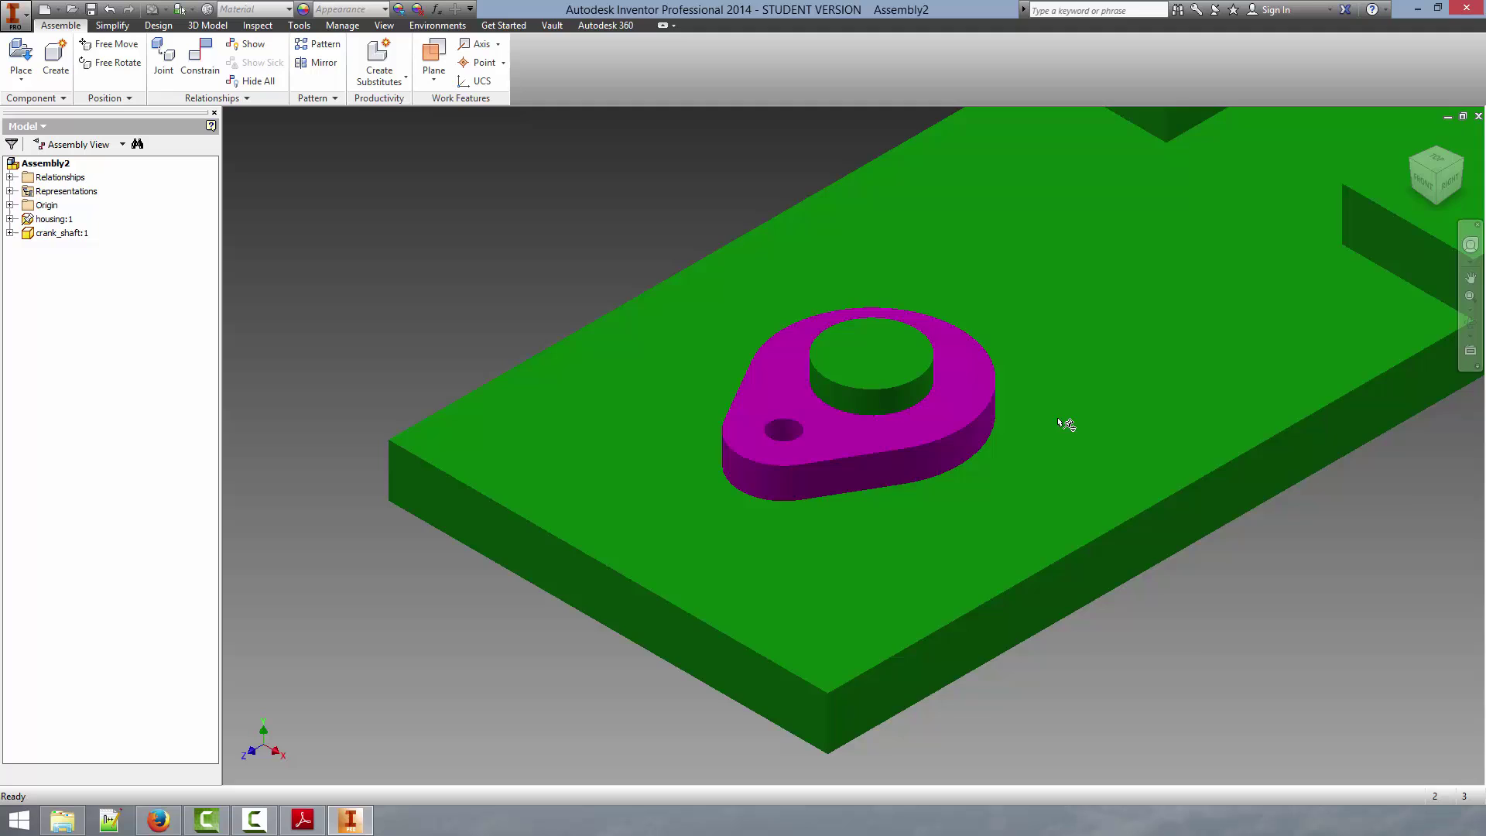
pyautogui.moveTo(854, 422)
pyautogui.mouseDown()
pyautogui.moveTo(856, 328)
pyautogui.moveTo(746, 299)
pyautogui.moveTo(902, 206)
pyautogui.moveTo(856, 292)
pyautogui.moveTo(707, 209)
pyautogui.moveTo(866, 183)
pyautogui.moveTo(942, 286)
pyautogui.moveTo(756, 265)
pyautogui.moveTo(769, 212)
pyautogui.moveTo(932, 189)
pyautogui.moveTo(924, 468)
pyautogui.moveTo(906, 475)
pyautogui.moveTo(918, 209)
pyautogui.moveTo(872, 401)
pyautogui.mouseUp()
pyautogui.click(1433, 192)
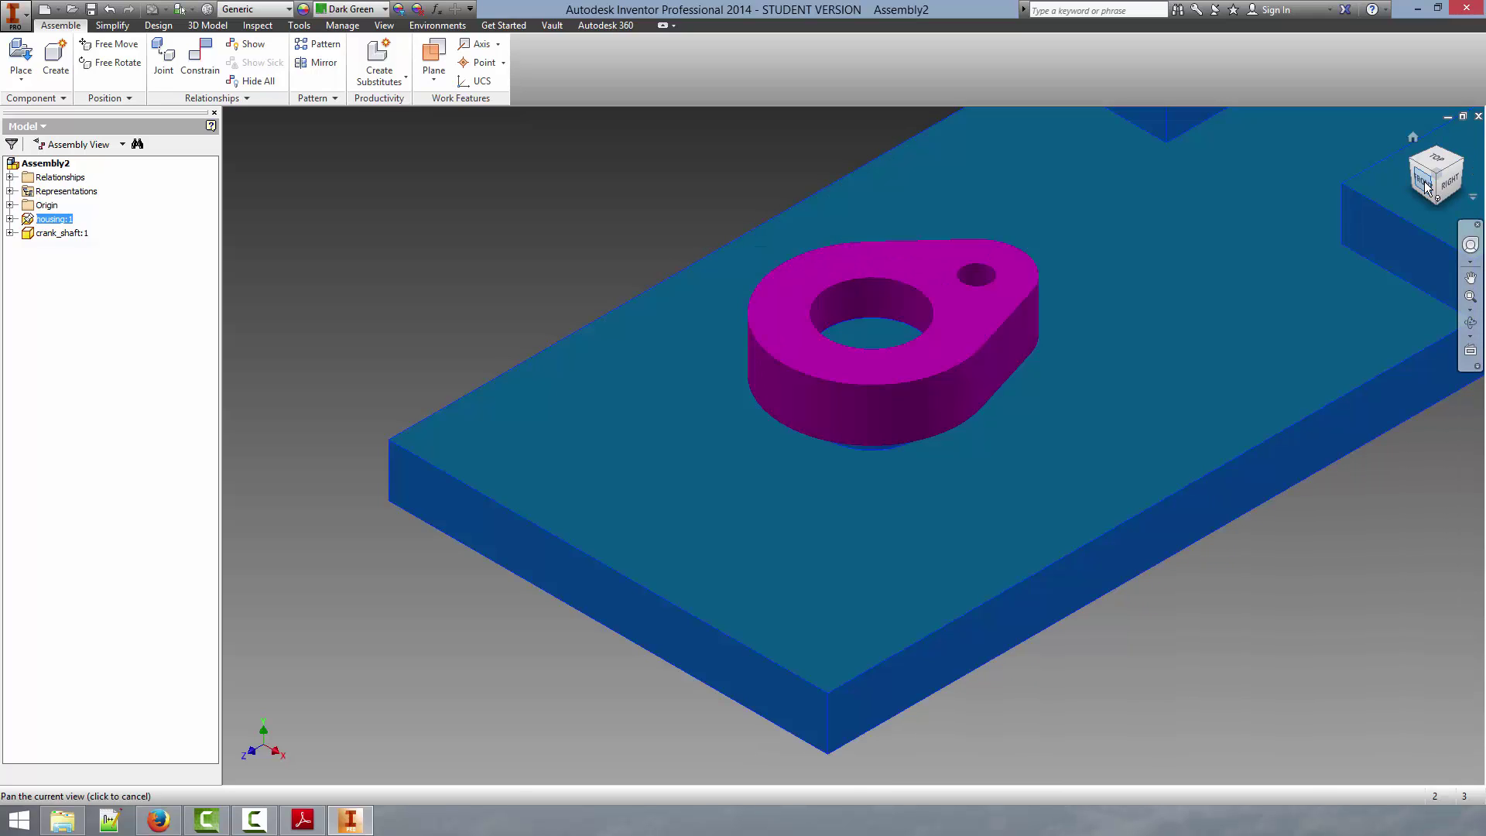
pyautogui.click(1426, 188)
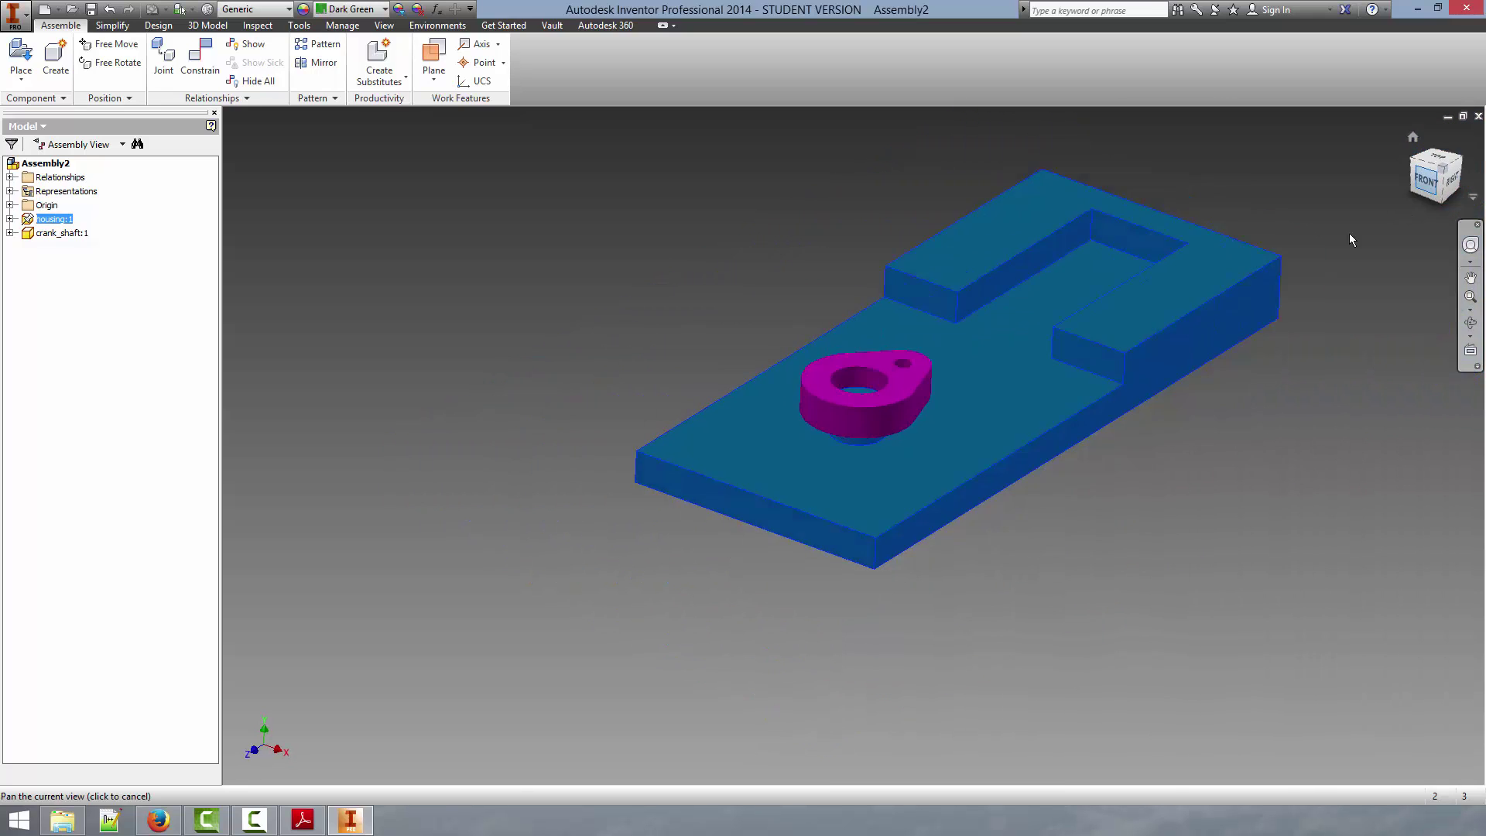
pyautogui.moveTo(857, 267); pyautogui.dragTo(879, 332)
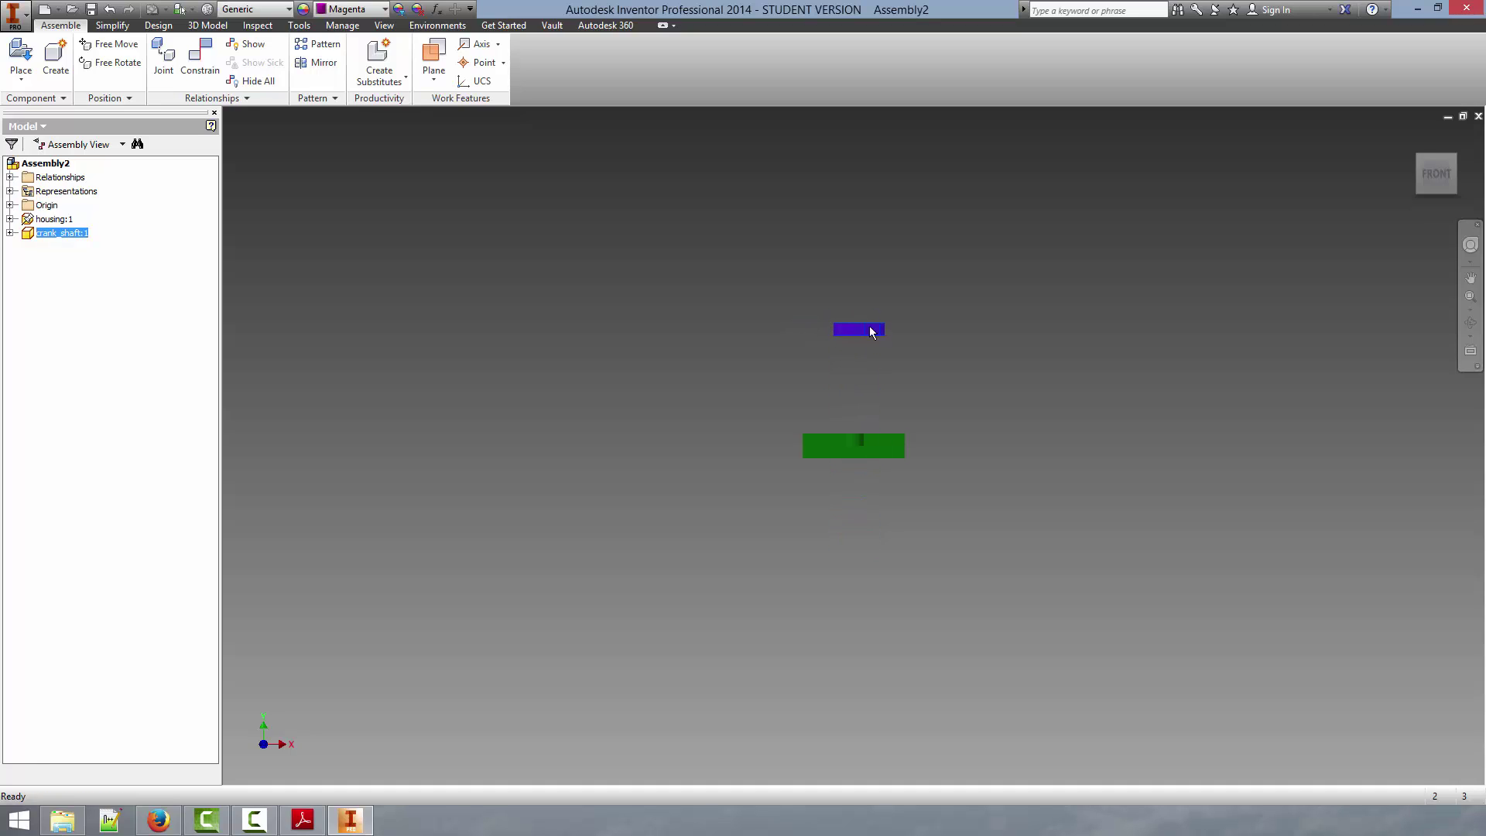
# Step: Inspect the assembly from the top-front, home, and underneath views
pyautogui.click(1432, 154)
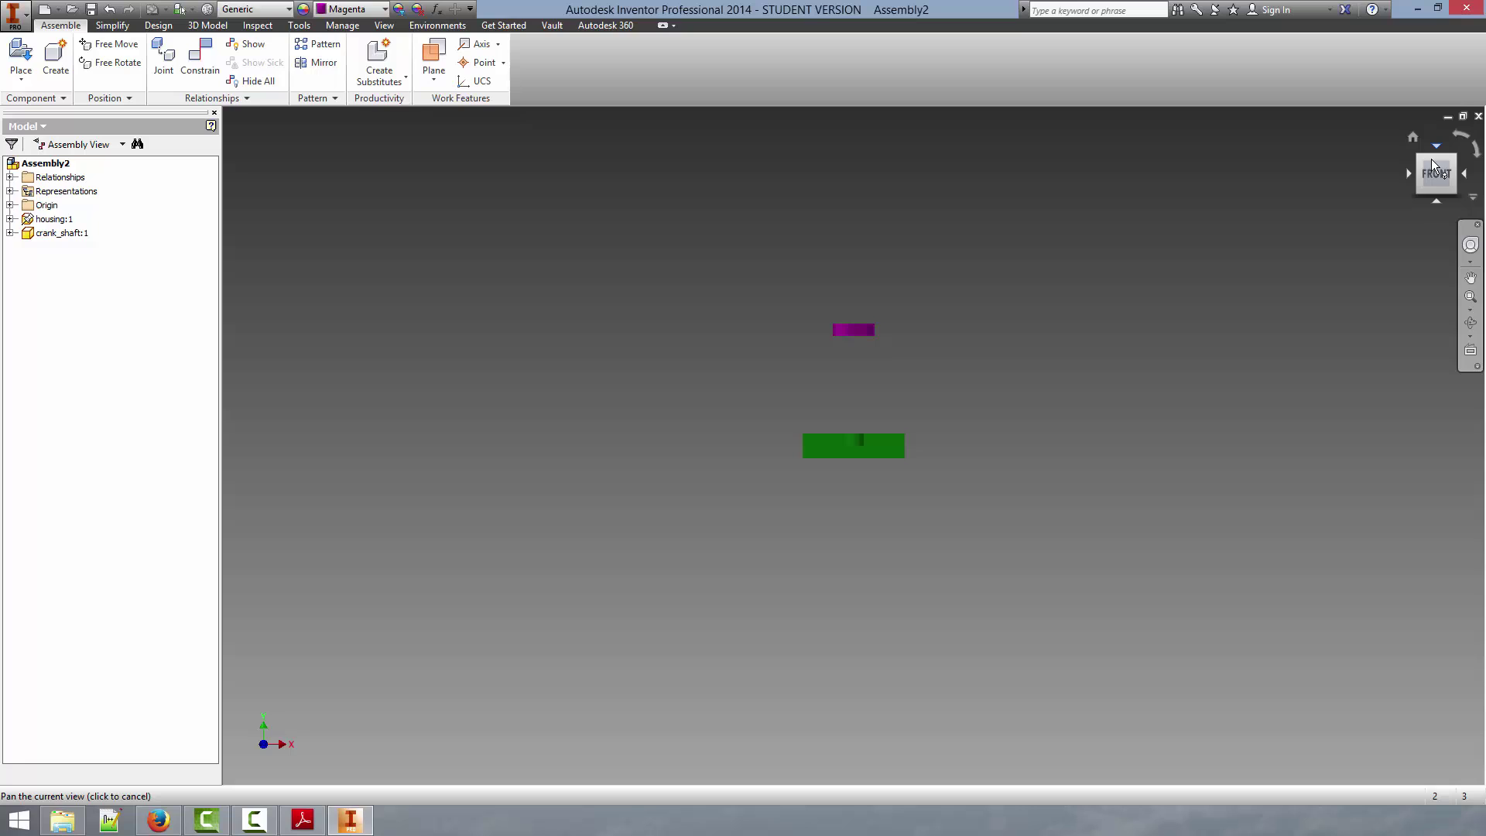
pyautogui.click(1431, 160)
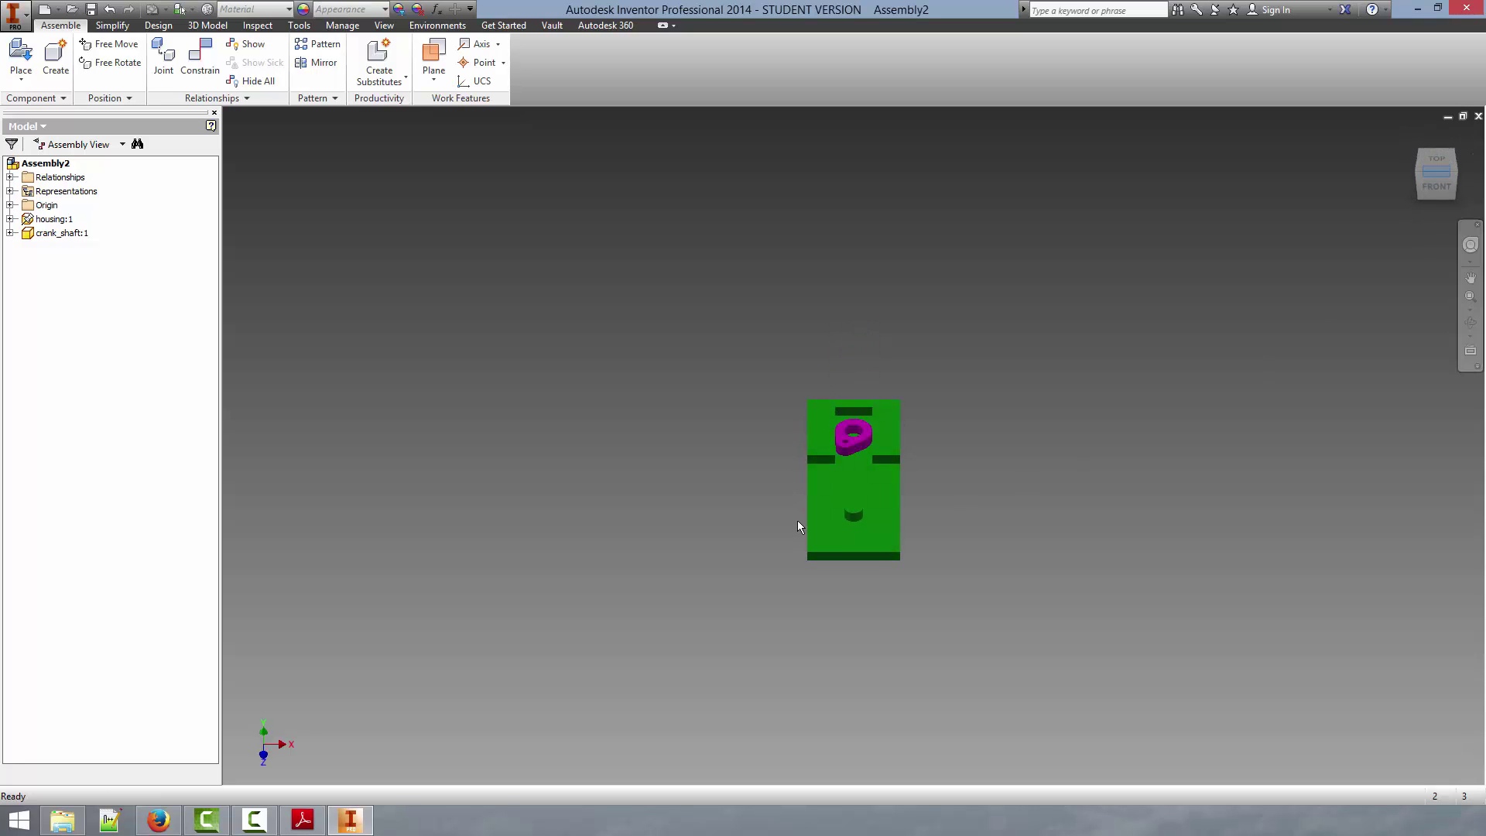
pyautogui.click(1412, 137)
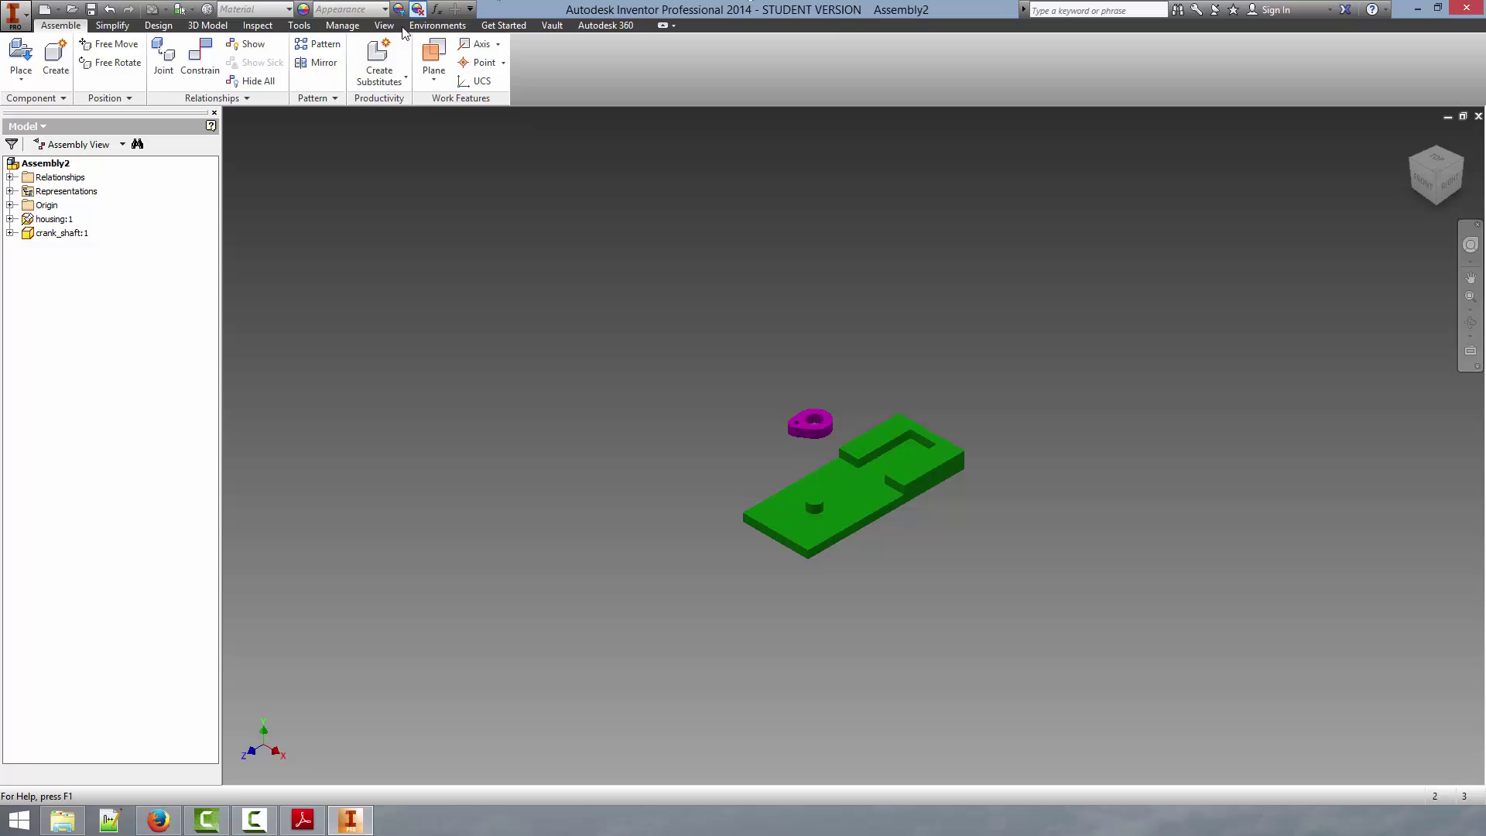
pyautogui.scroll(5, 816, 499)
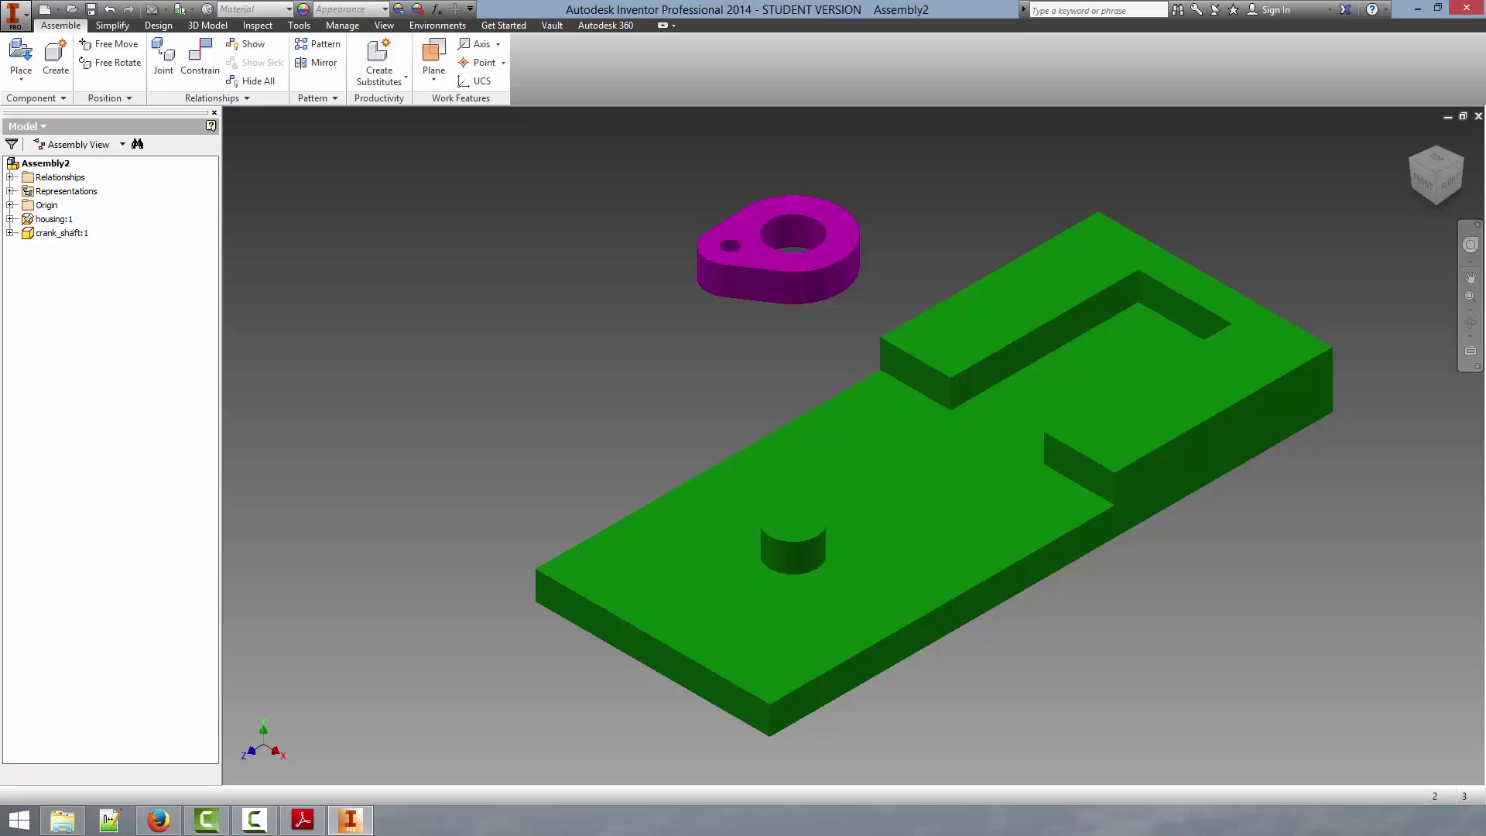
pyautogui.click(1436, 201)
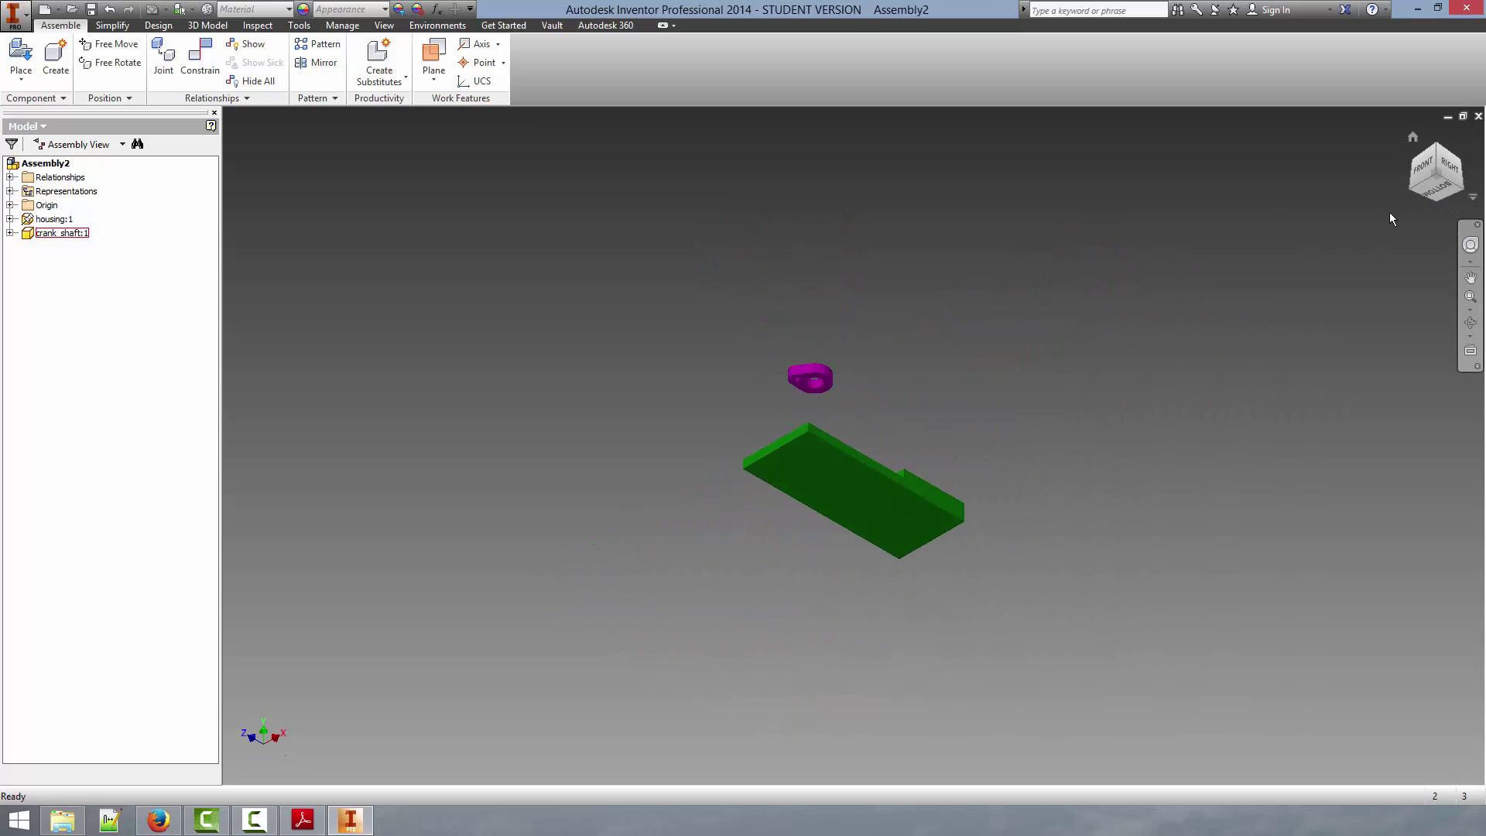
pyautogui.click(1437, 157)
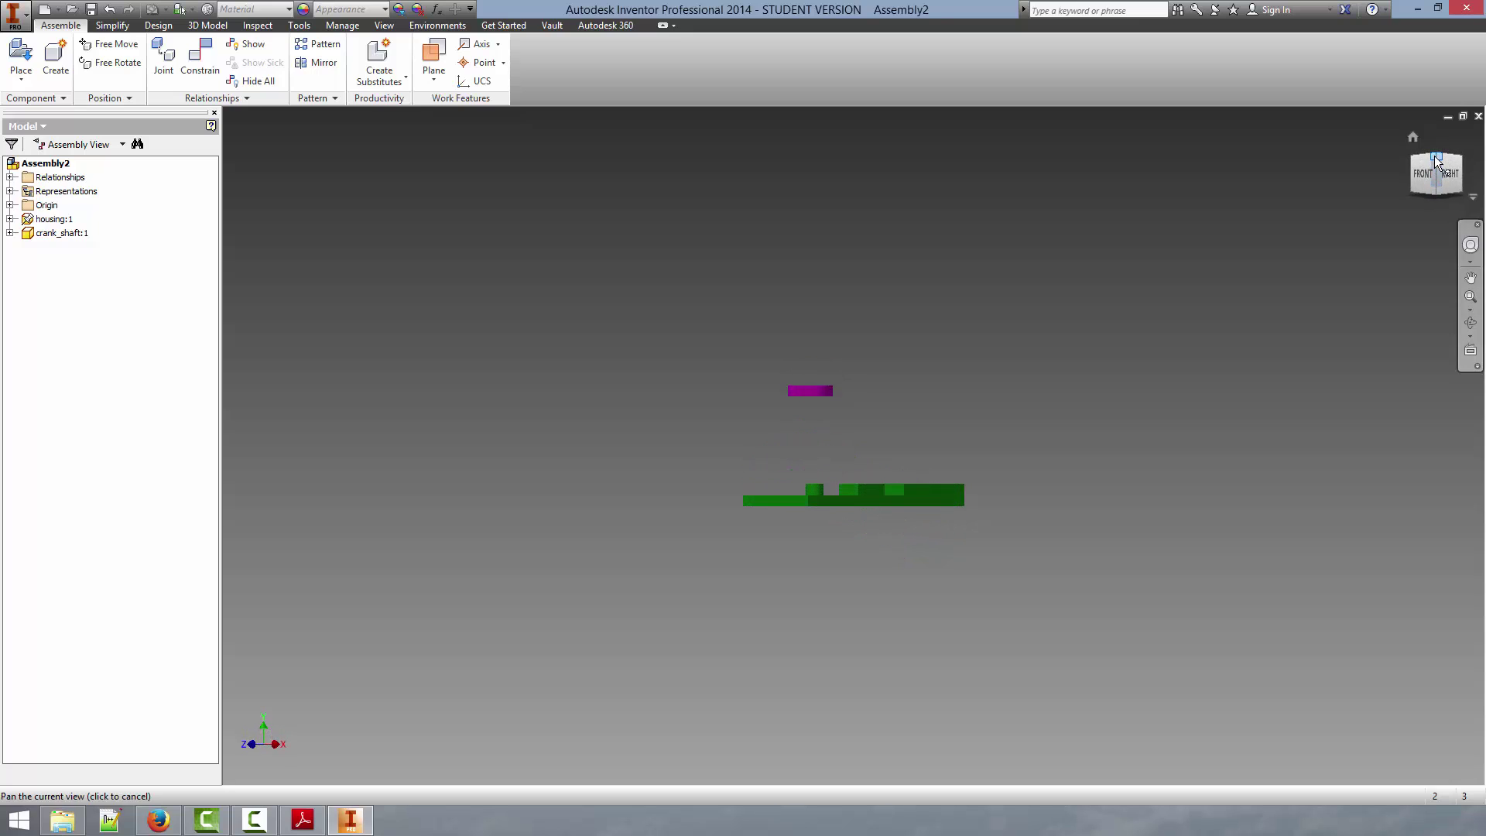
# Step: Select the housing's top face and the crank's bottom face for a 0.000 mm Mate
pyautogui.click(200, 58)
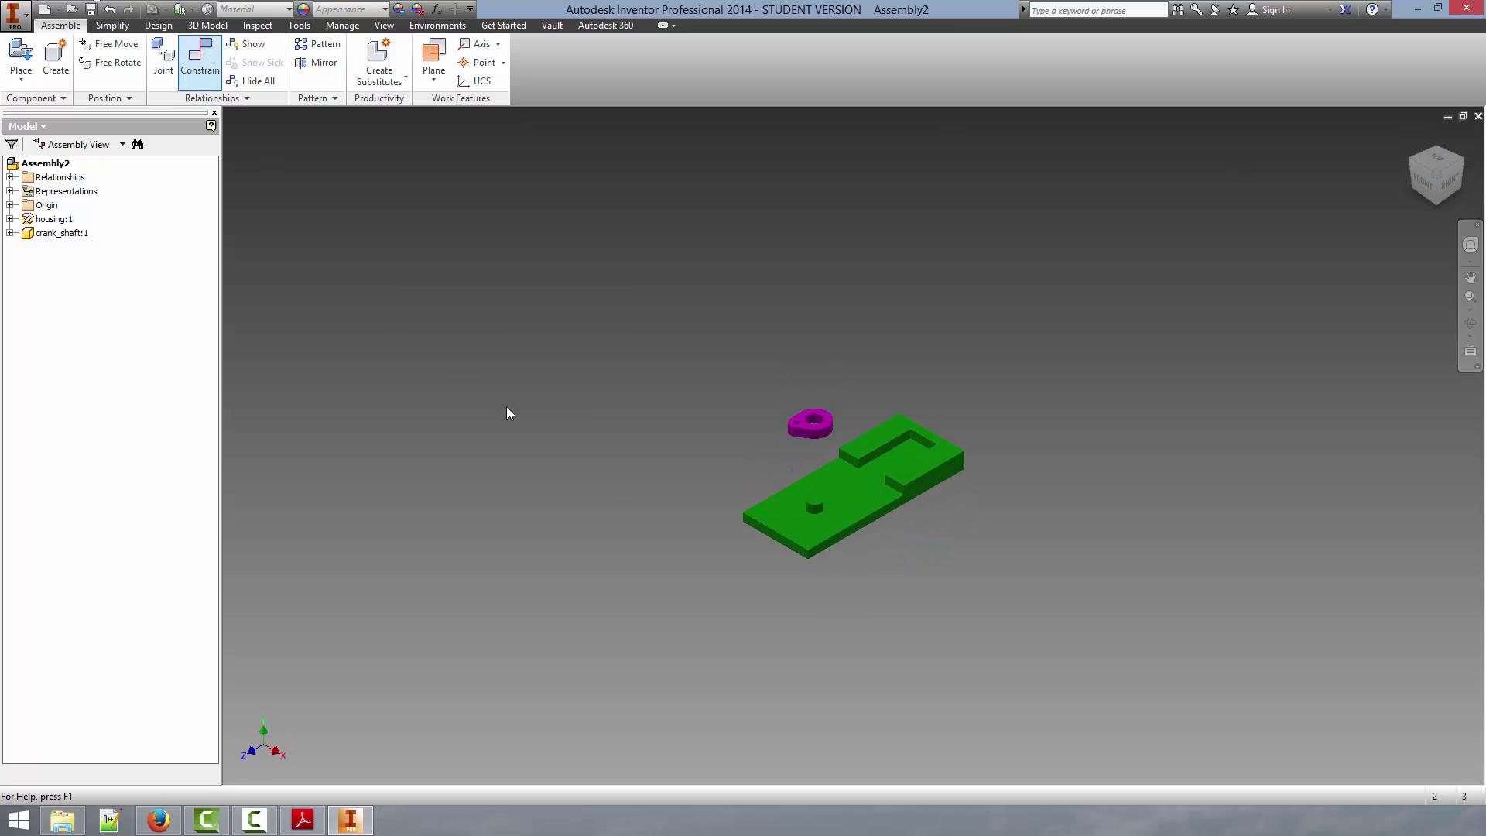
pyautogui.scroll(3, 791, 489)
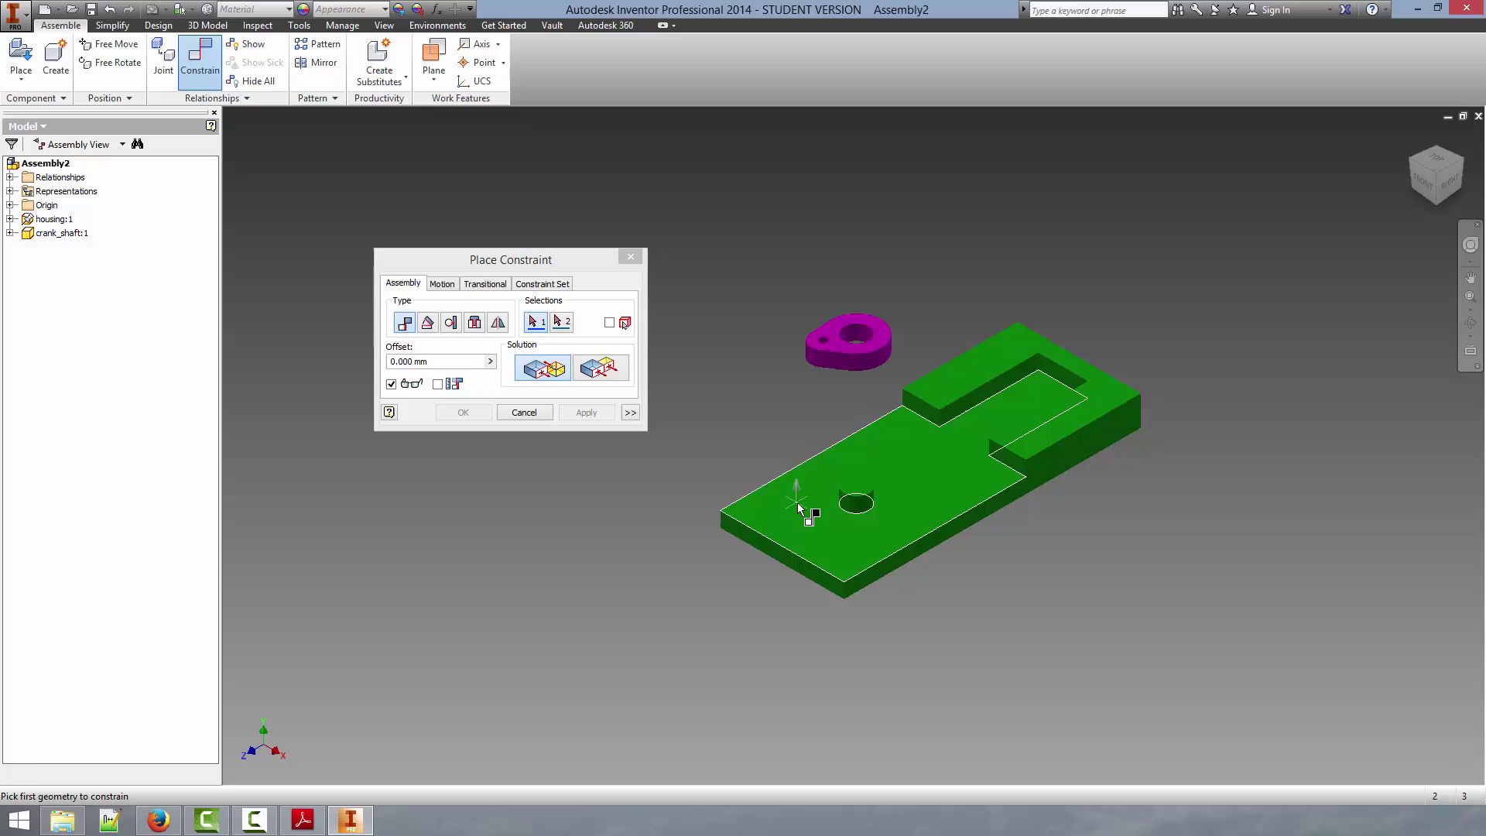
pyautogui.click(797, 503)
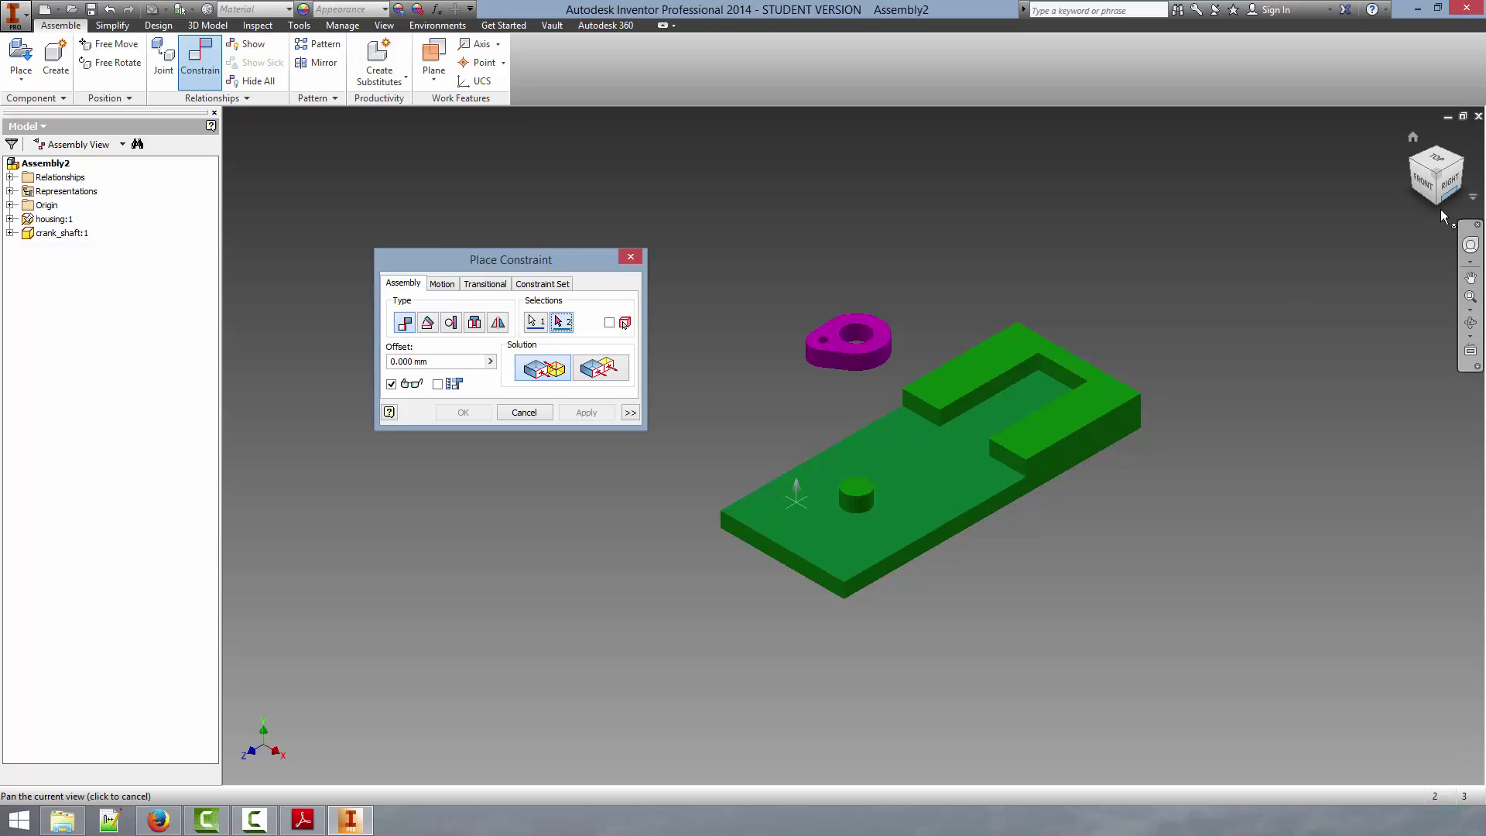
pyautogui.click(1436, 186)
pyautogui.scroll(5, 732, 410)
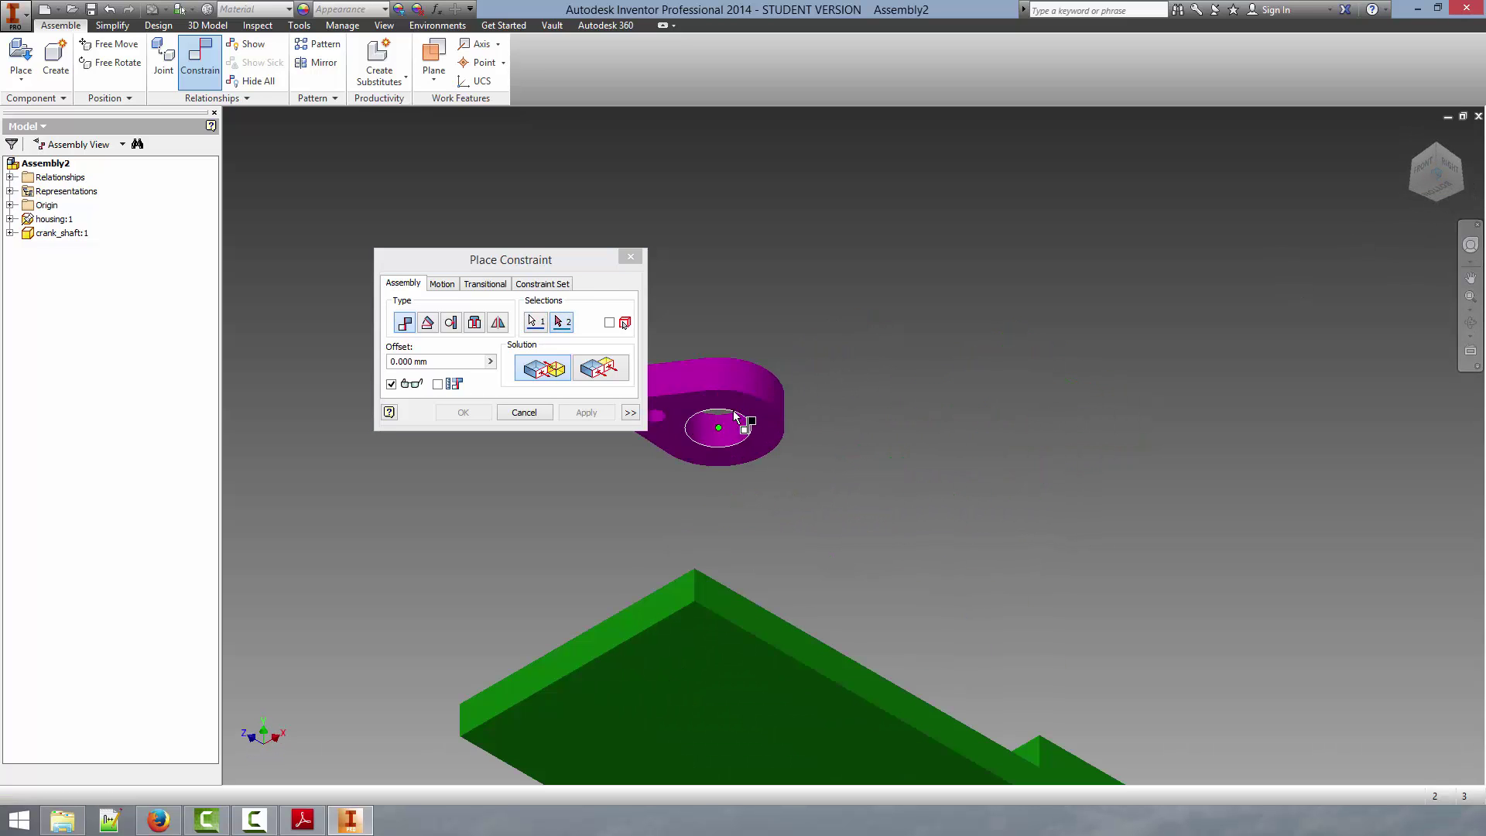
pyautogui.click(693, 404)
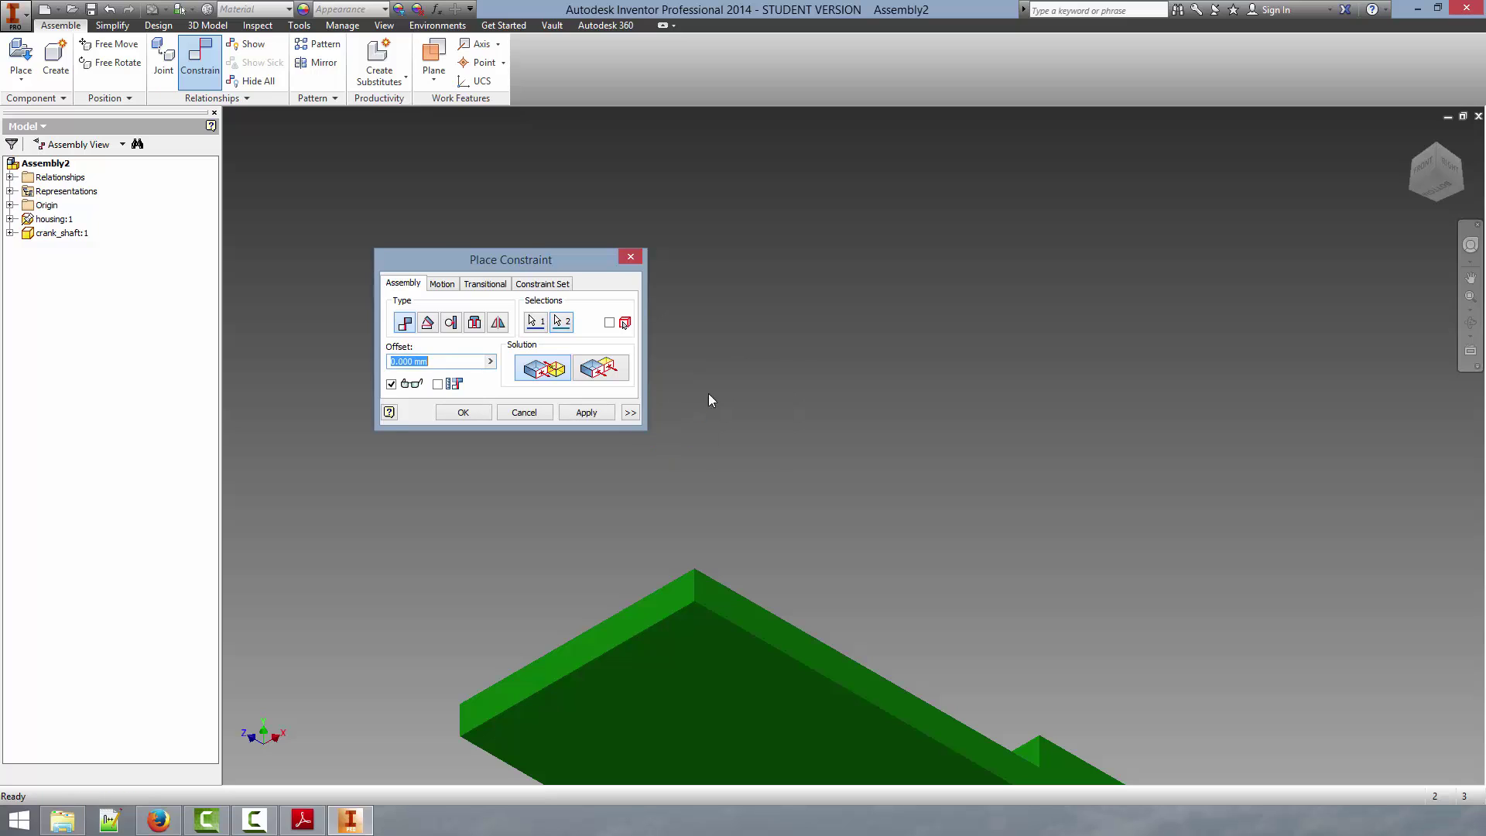
pyautogui.click(1433, 147)
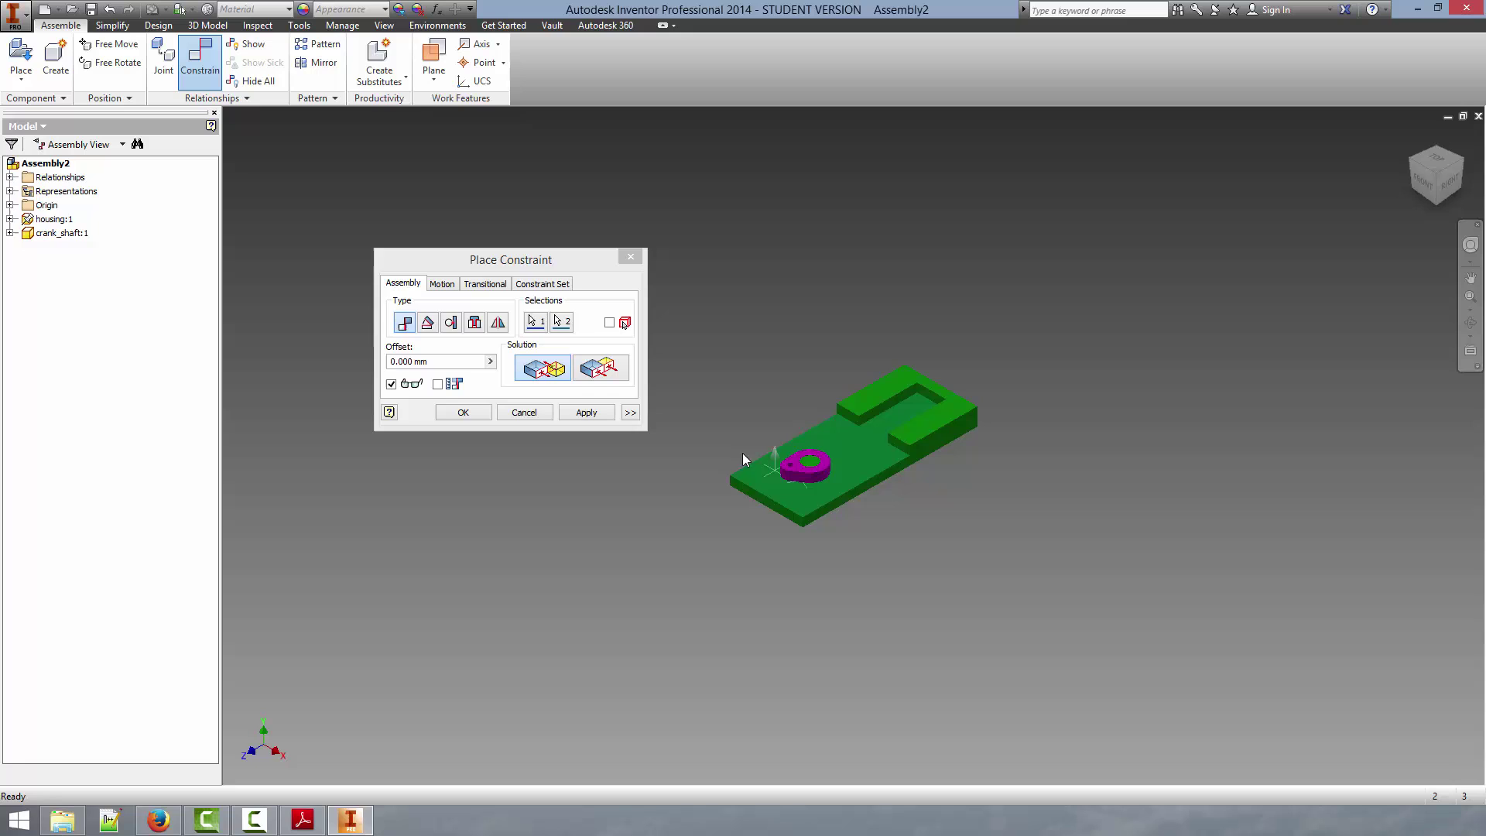
# Step: Apply the face mate and drag the crank shaft to confirm it rotates around the boss
pyautogui.click(457, 411)
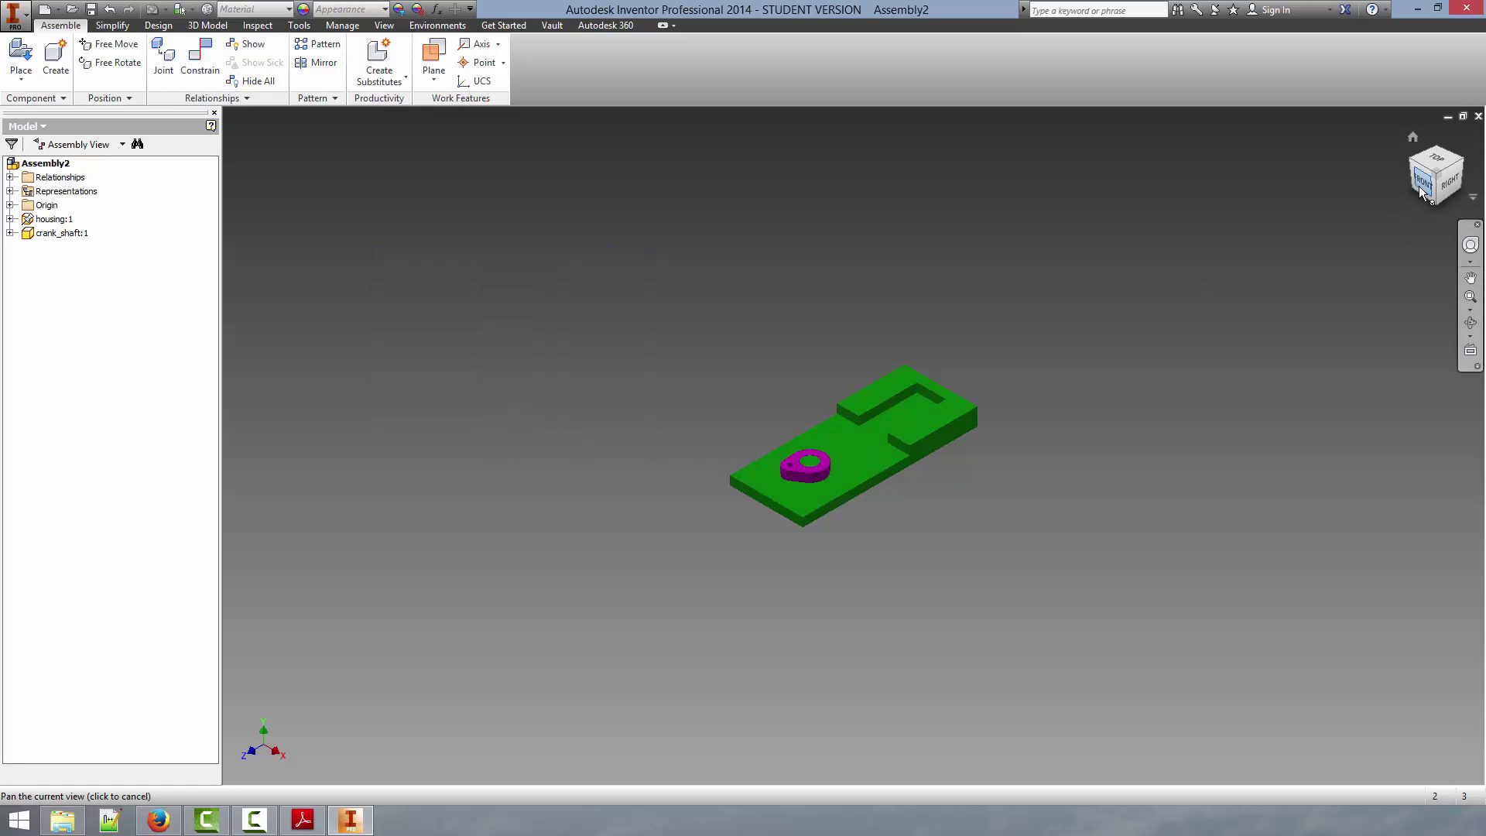
pyautogui.scroll(5, 867, 386)
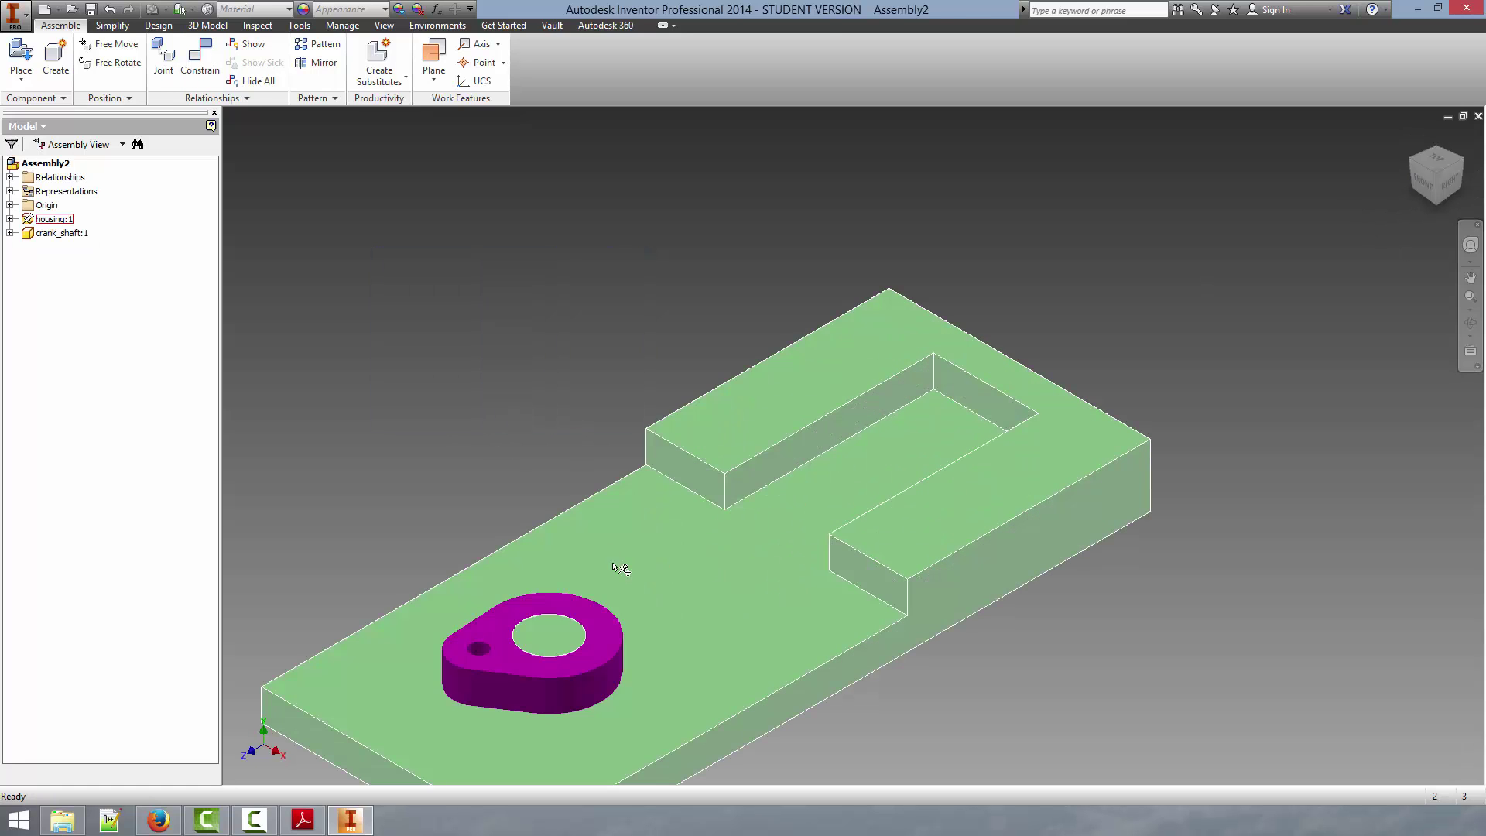
pyautogui.moveTo(865, 381); pyautogui.dragTo(828, 350)
pyautogui.moveTo(916, 421); pyautogui.dragTo(913, 341)
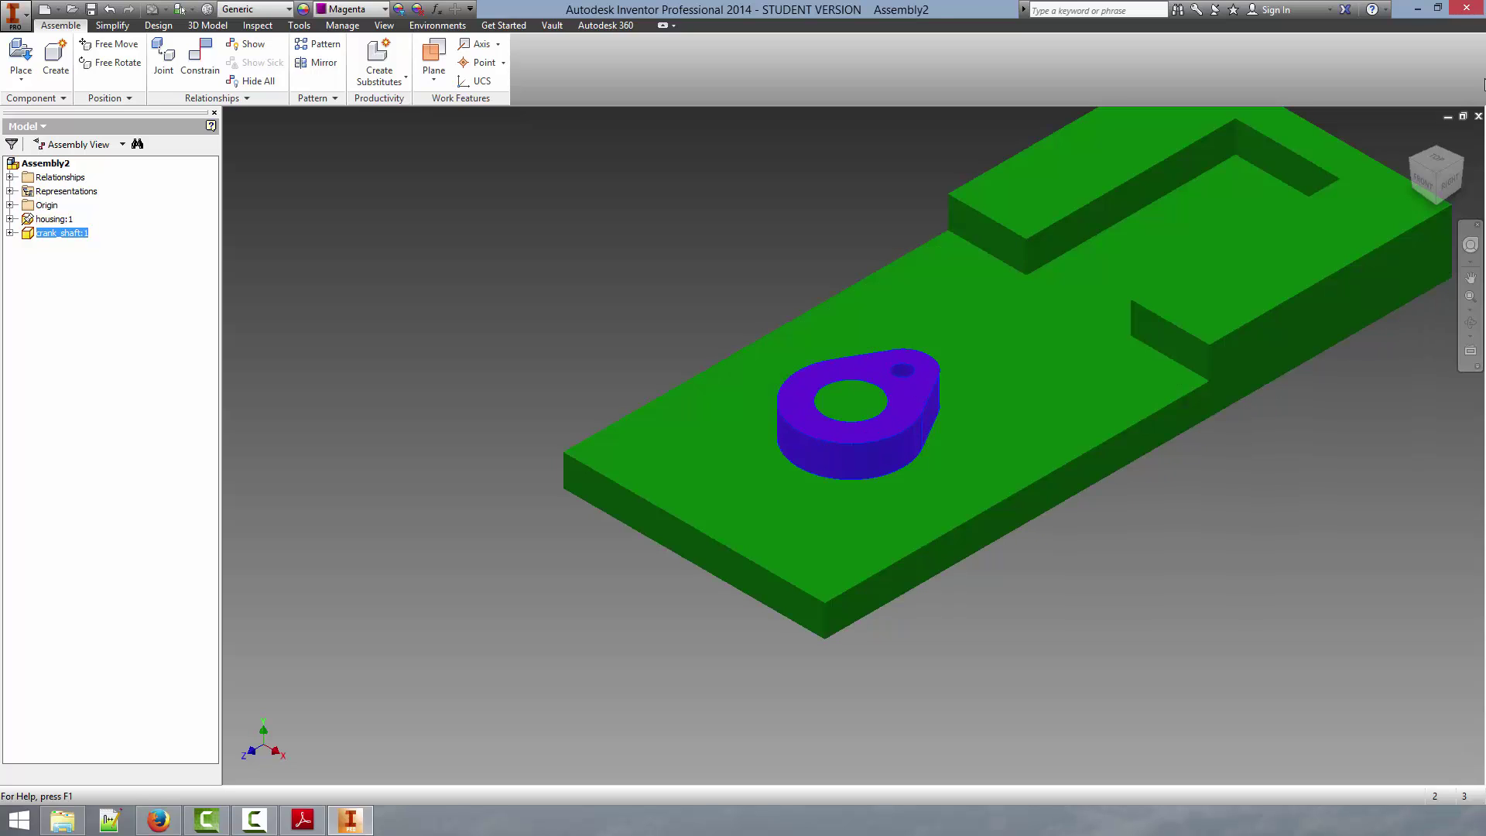
pyautogui.click(1436, 183)
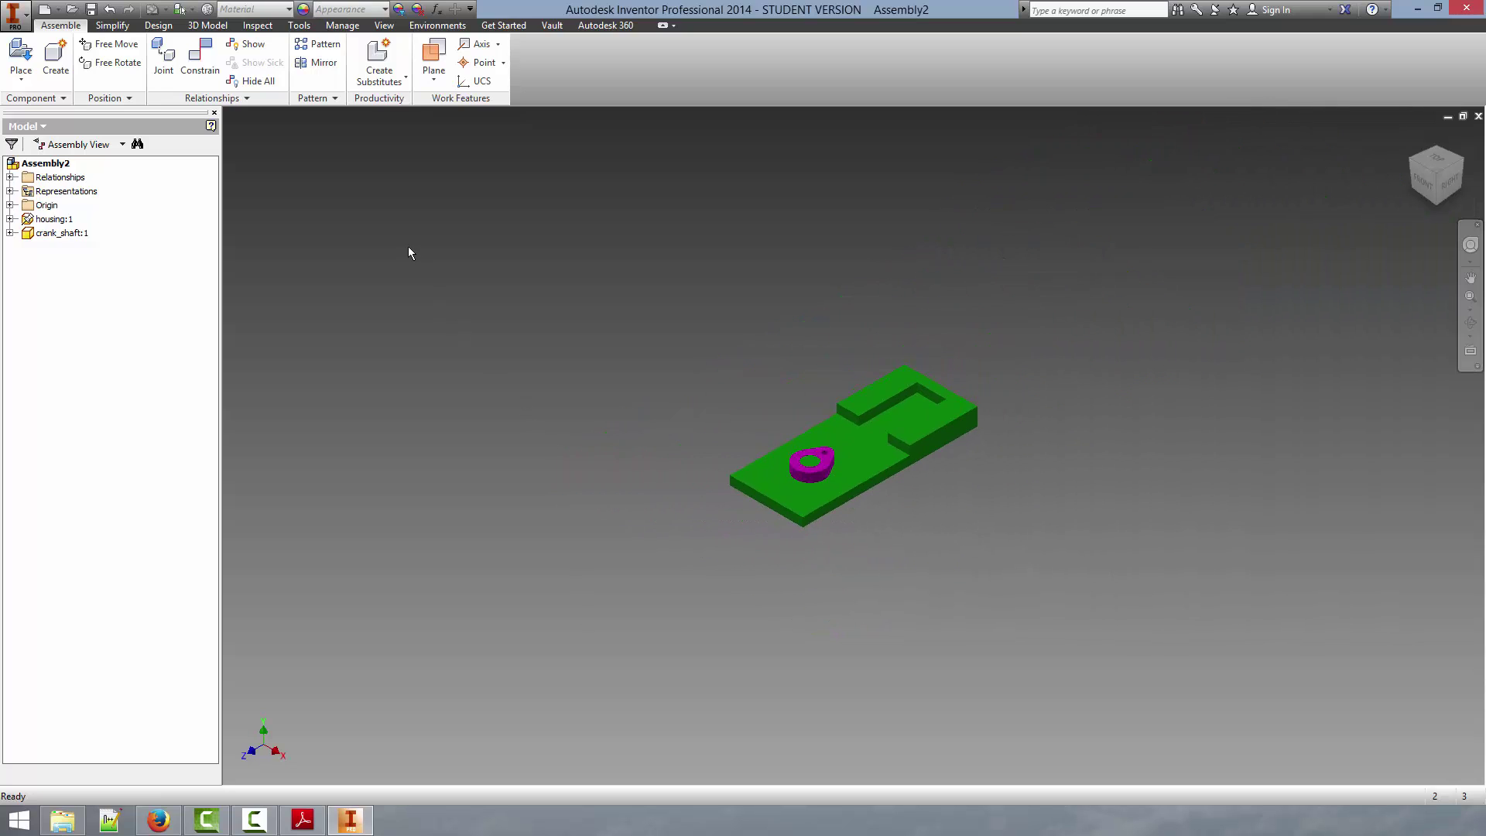
# Step: Place one piston.ipt instance above the housing and crank shaft
pyautogui.click(17, 57)
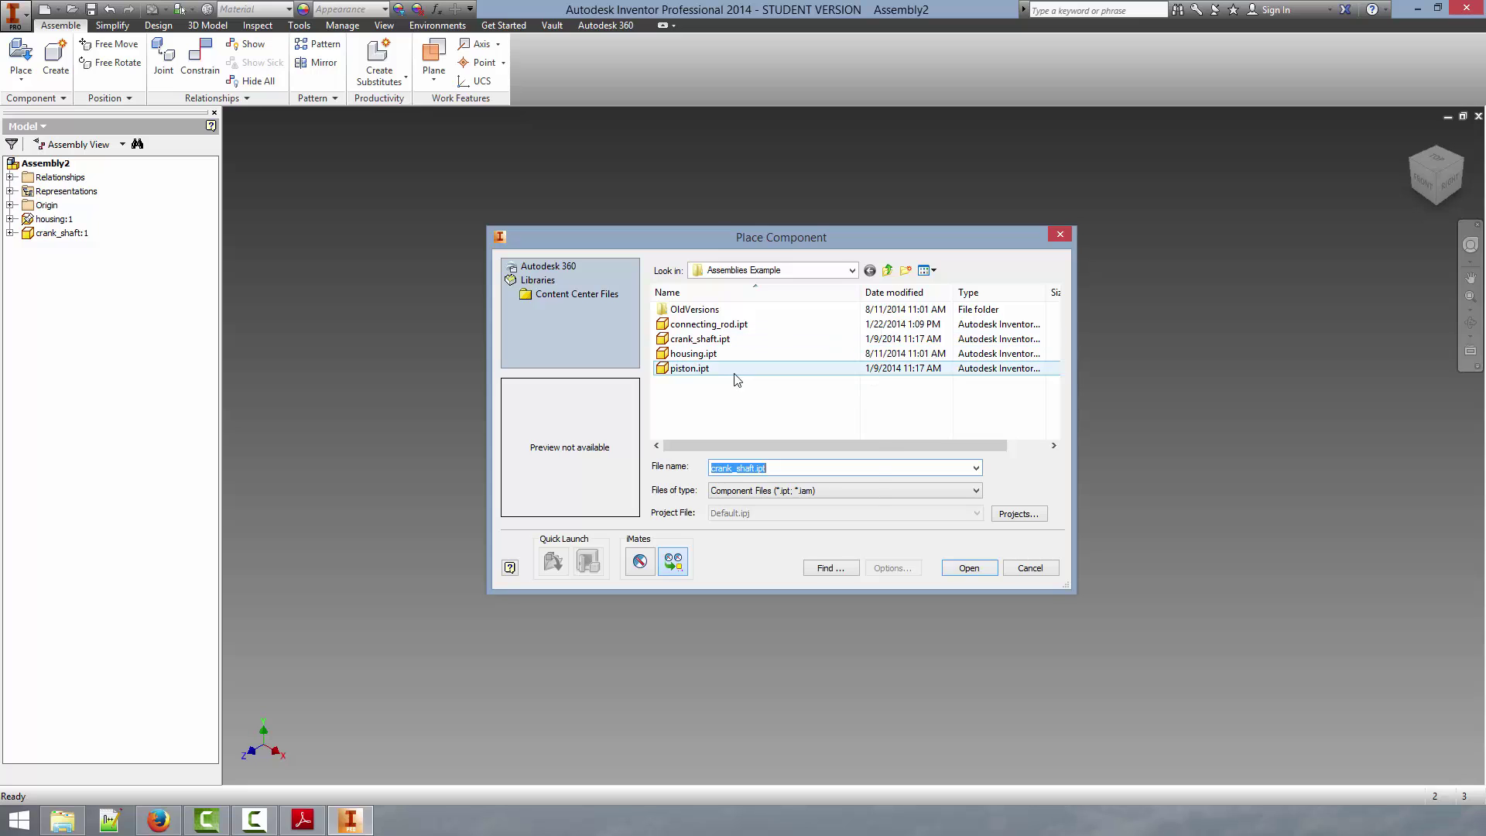
pyautogui.click(706, 371)
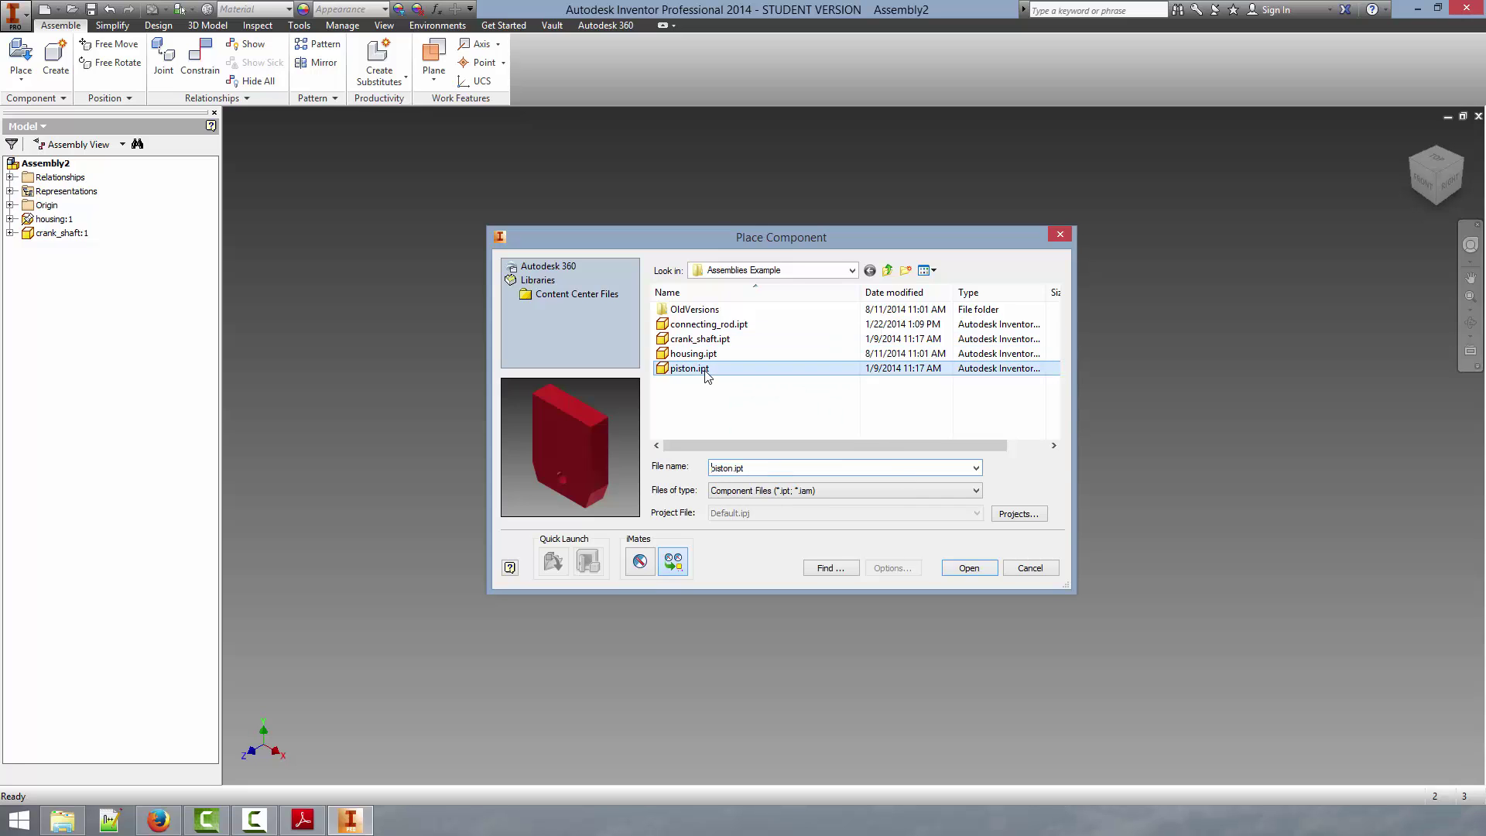
pyautogui.click(969, 569)
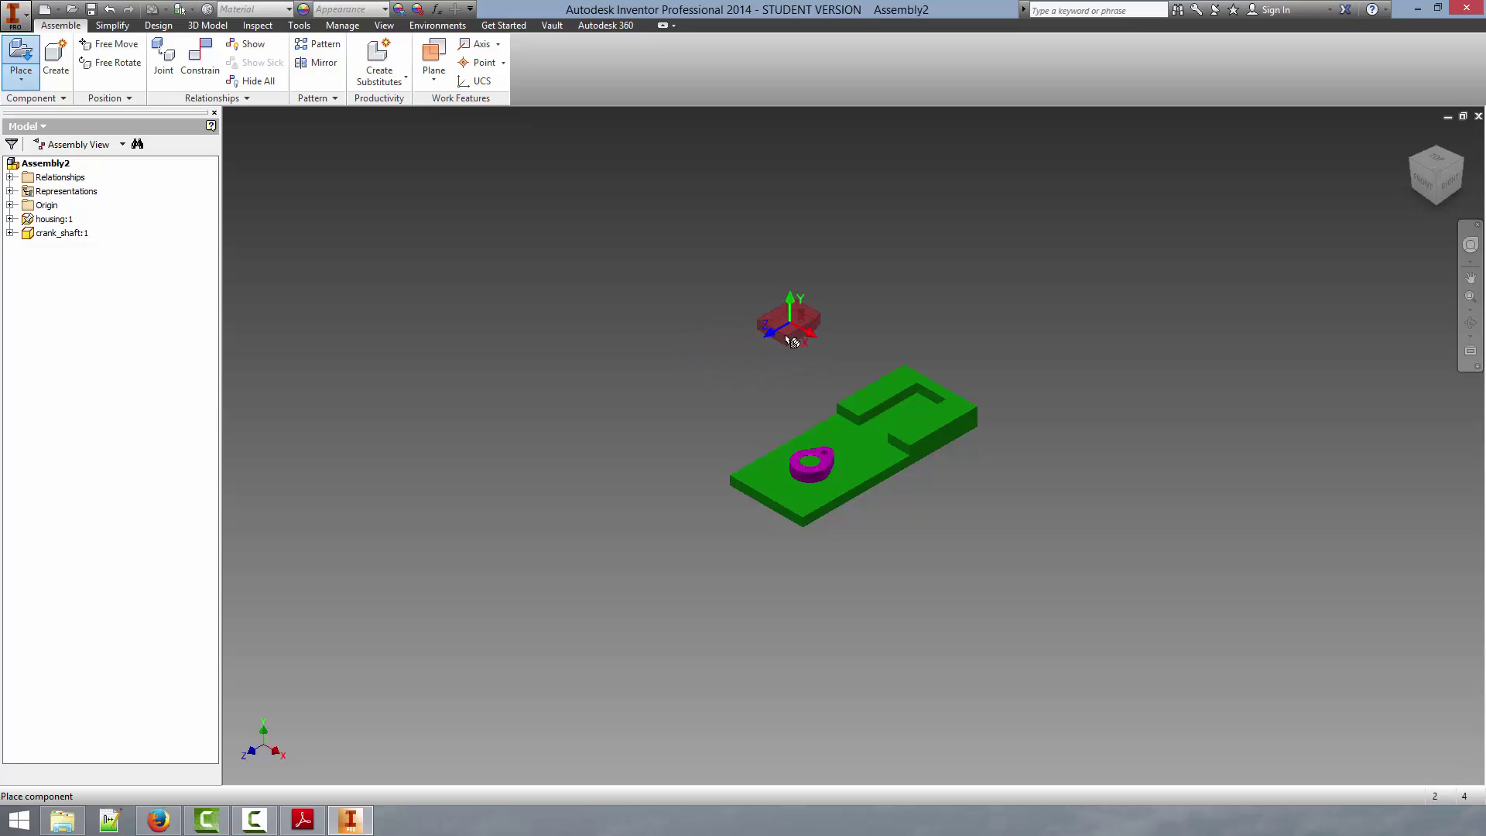
pyautogui.click(755, 360)
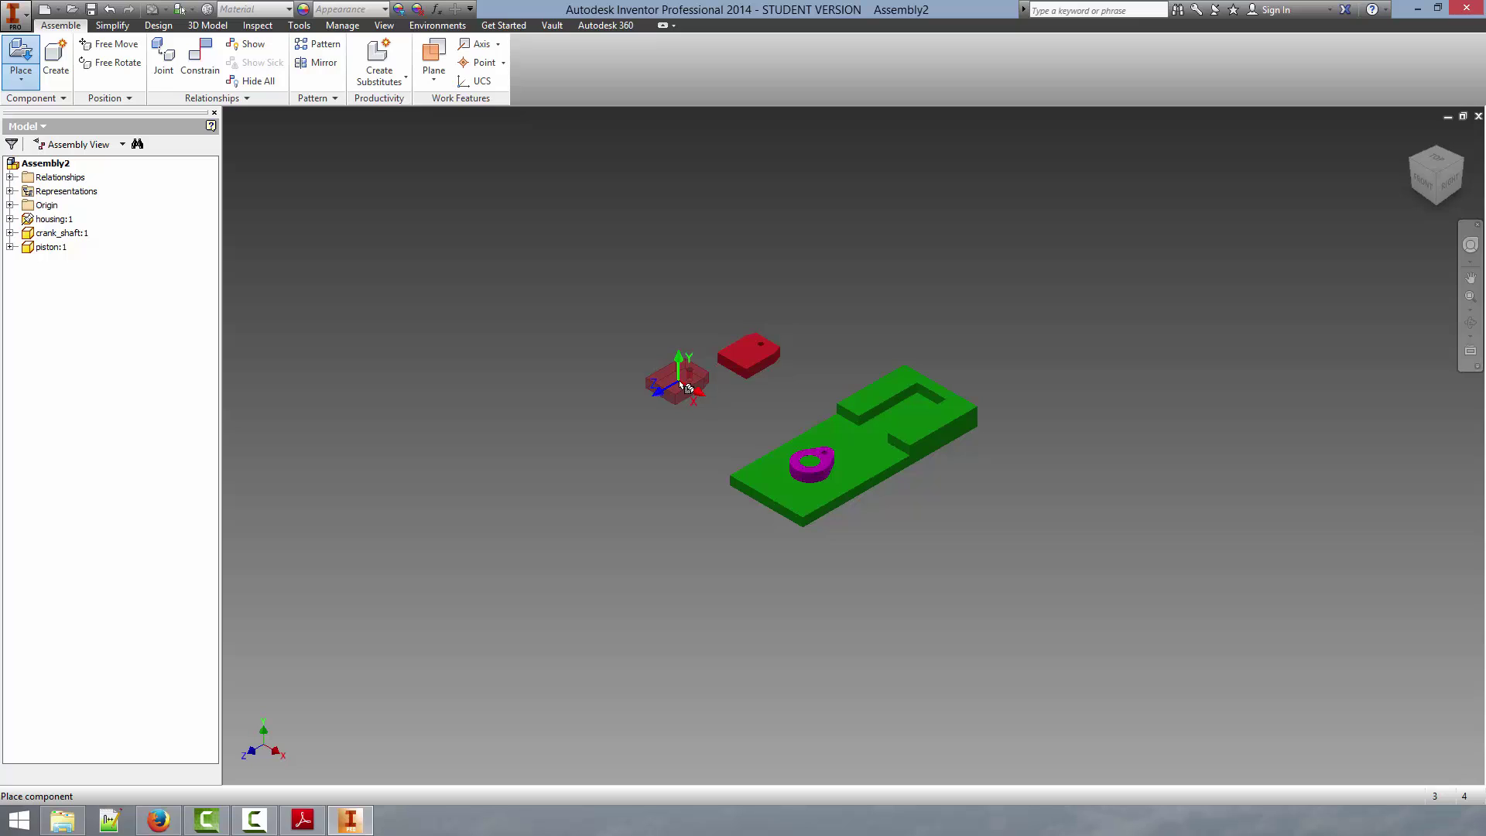
pyautogui.press('Escape')
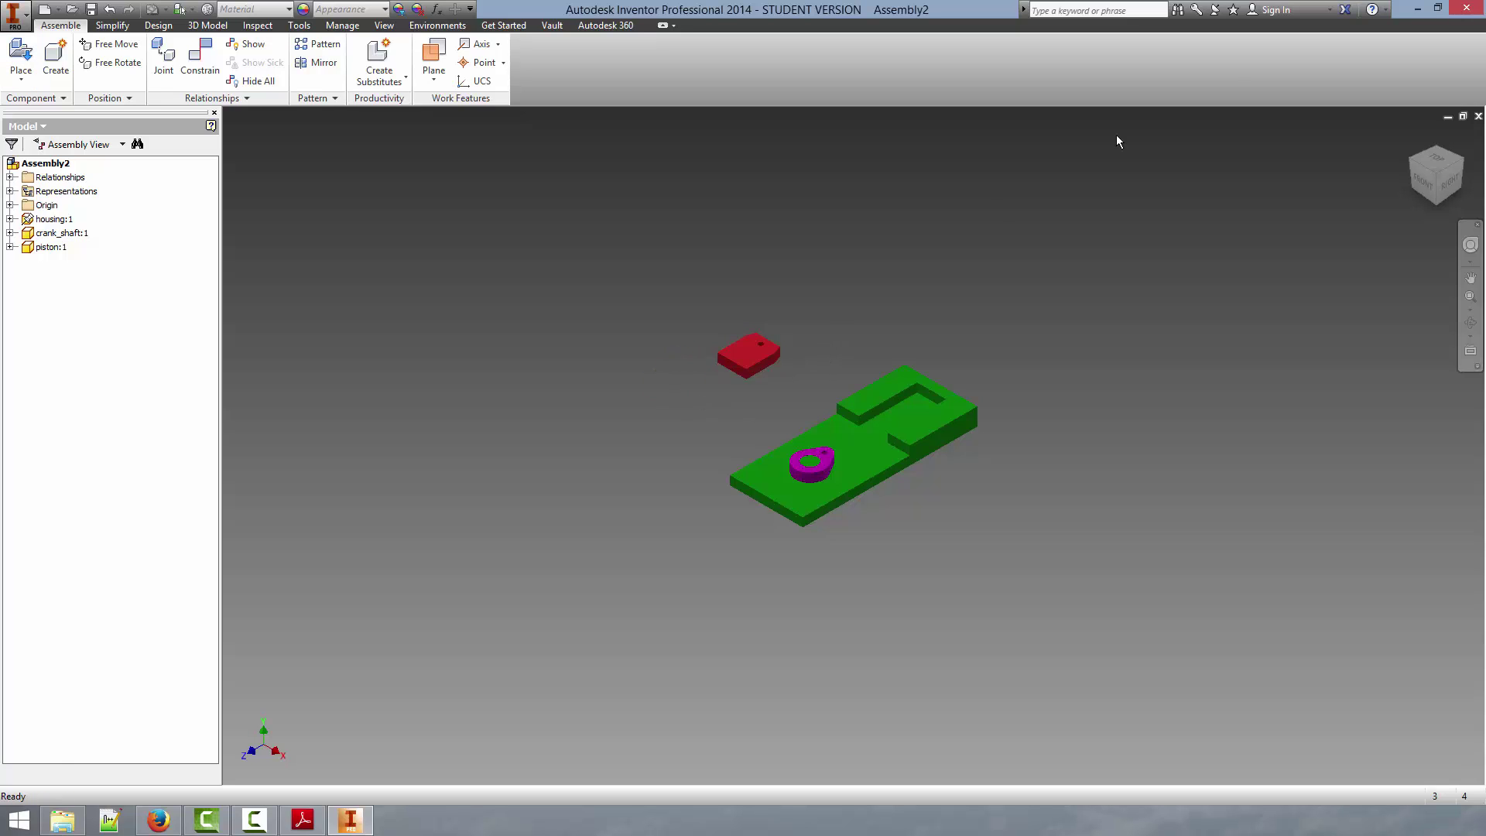
pyautogui.click(1424, 181)
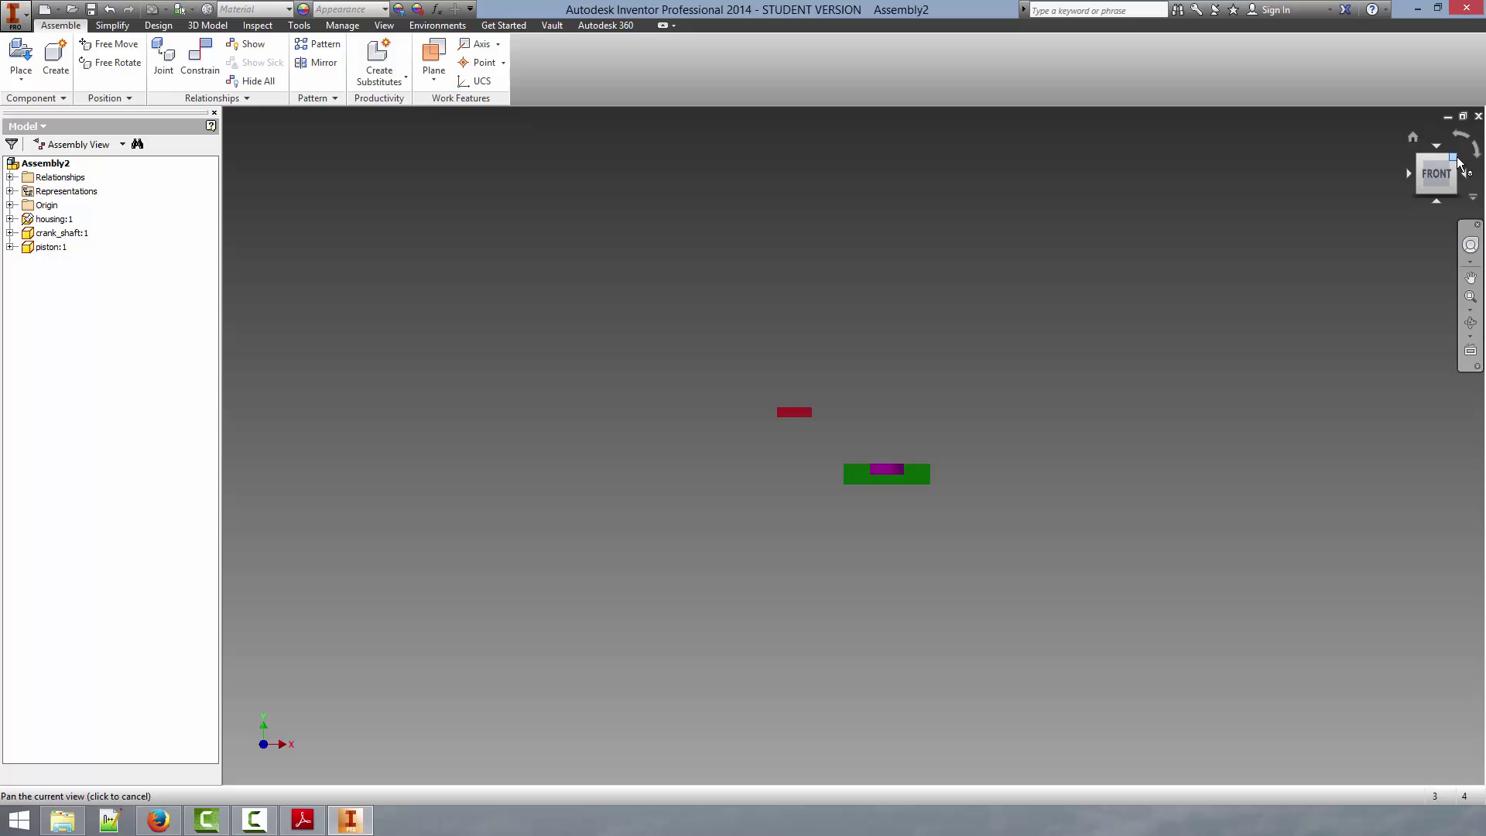
pyautogui.click(1454, 159)
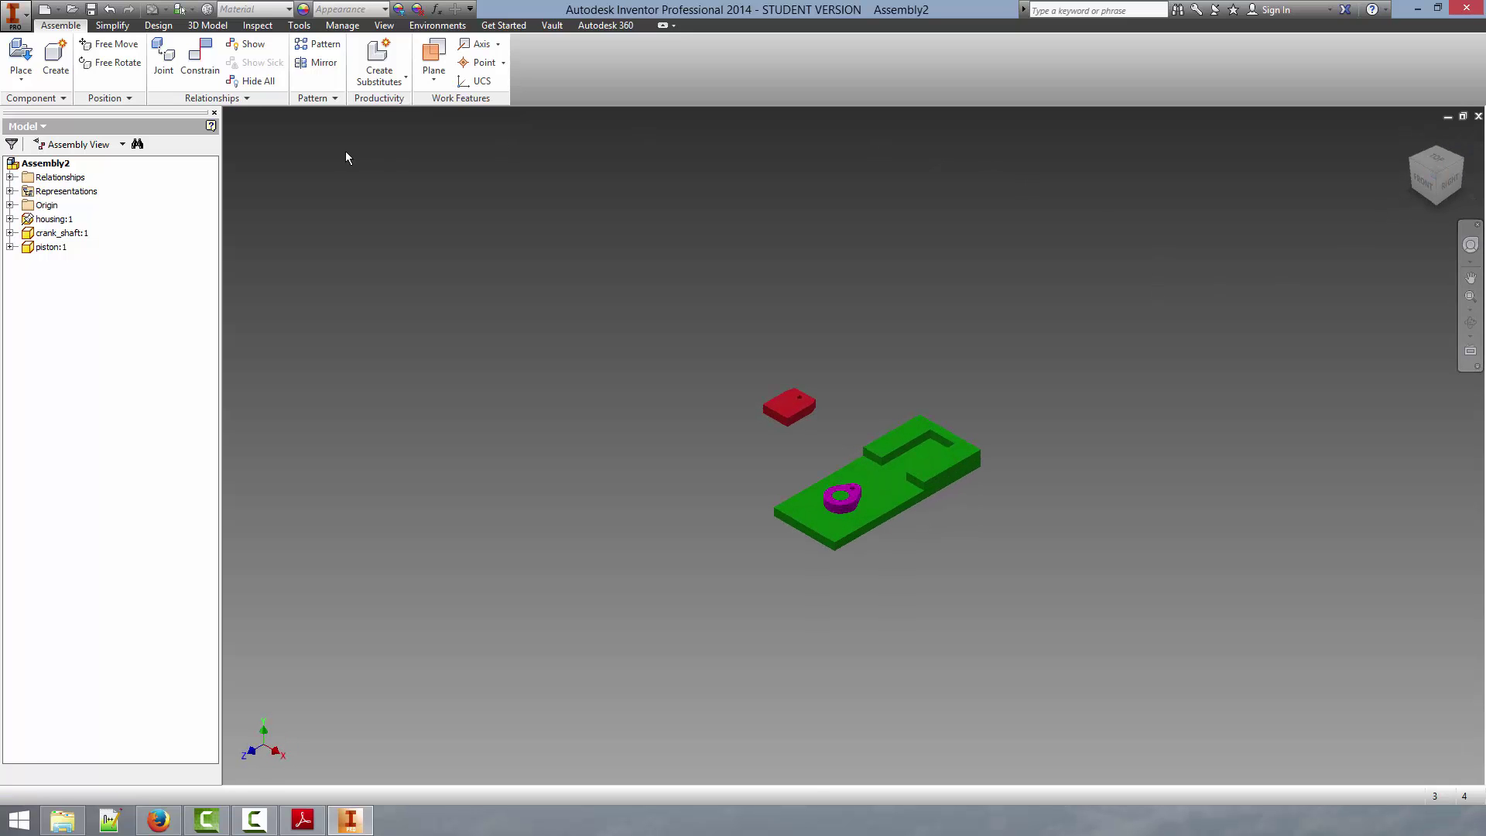
# Step: Apply a Mate between the housing's top face and the piston's bottom face
pyautogui.click(200, 62)
pyautogui.scroll(-5, 888, 472)
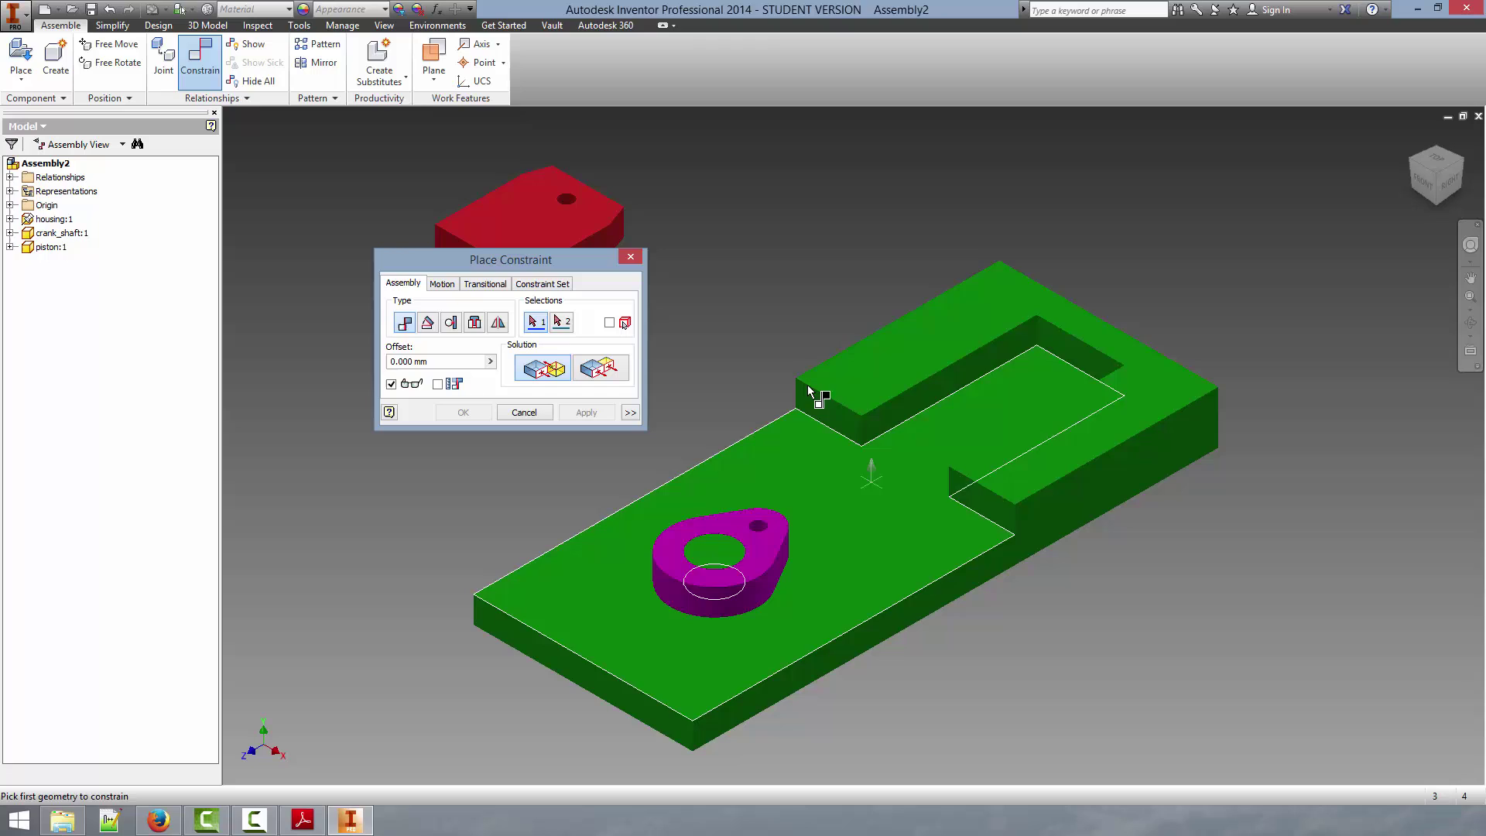
pyautogui.click(851, 499)
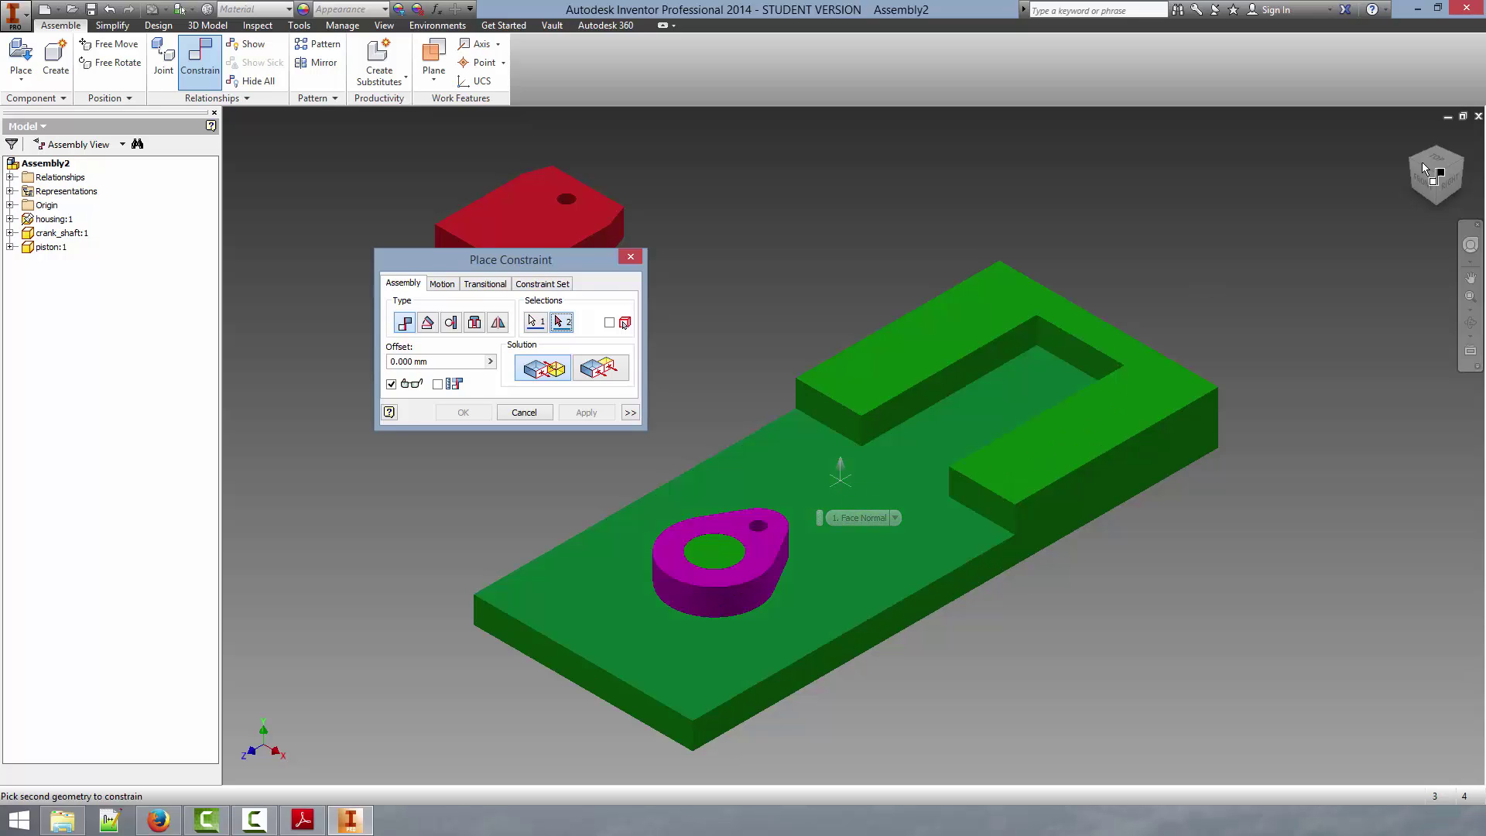
pyautogui.click(1439, 205)
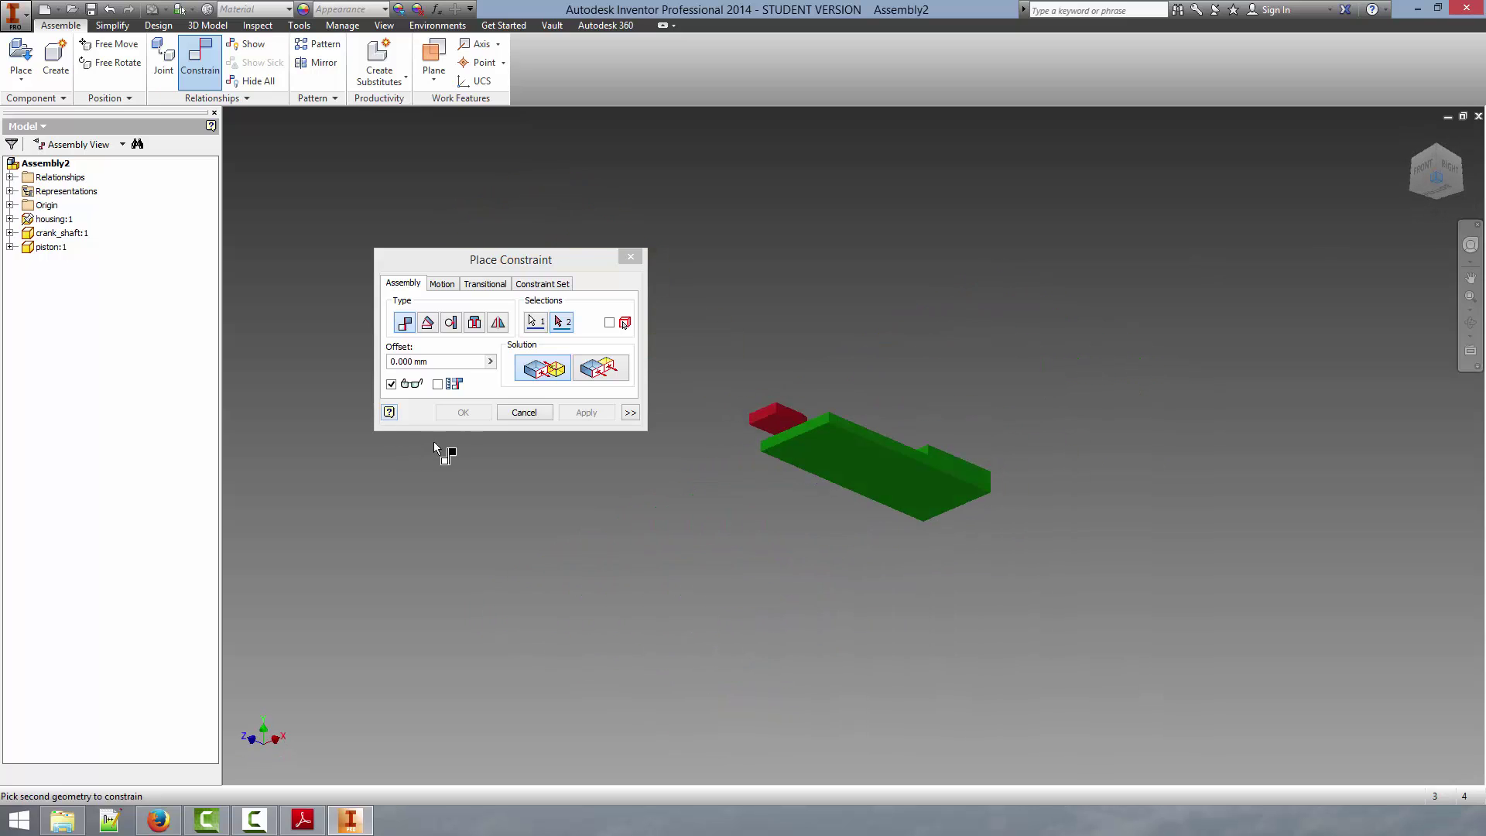
pyautogui.scroll(5, 895, 487)
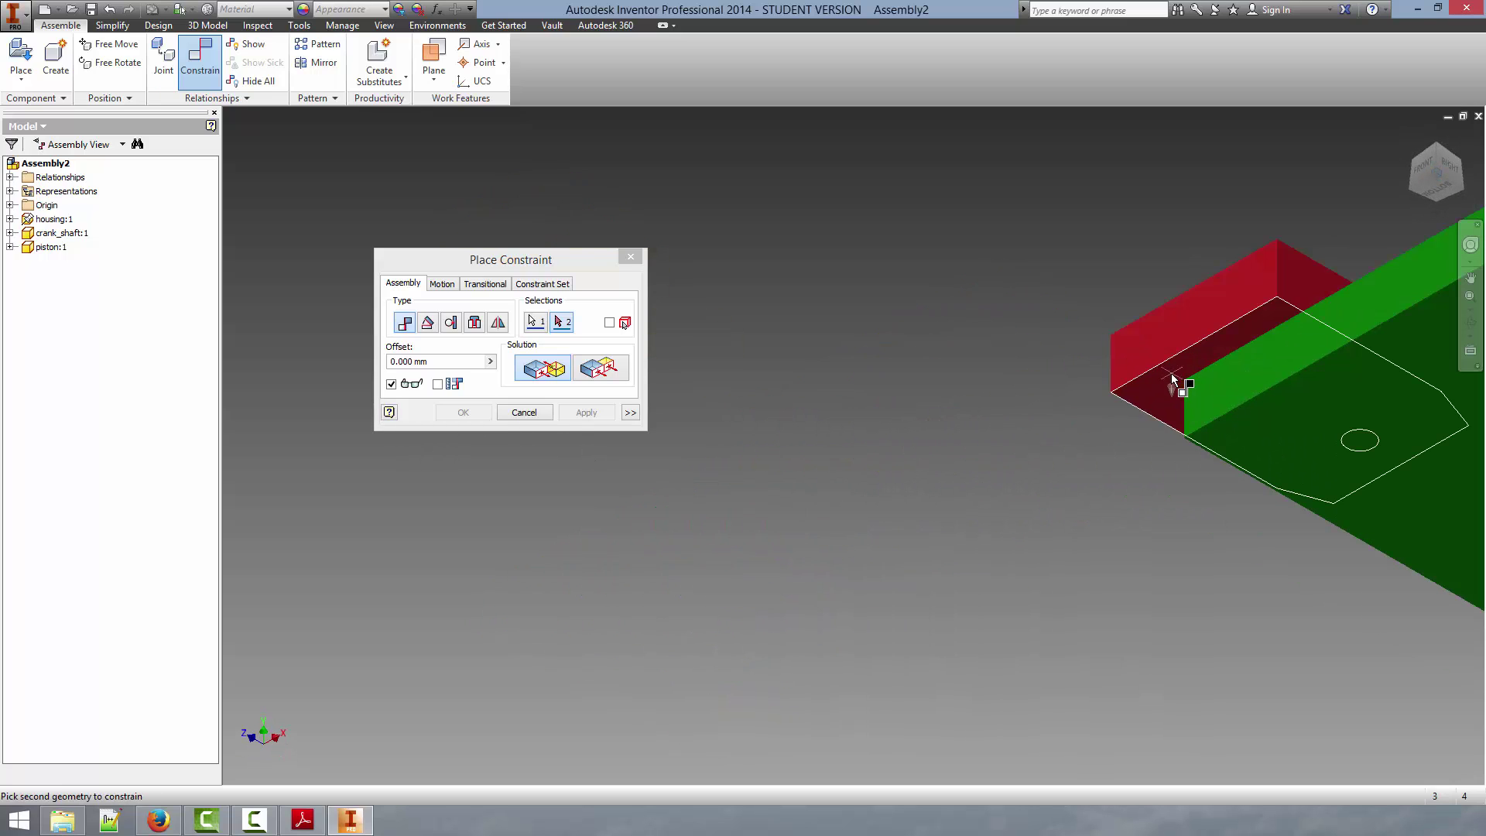
pyautogui.click(1174, 385)
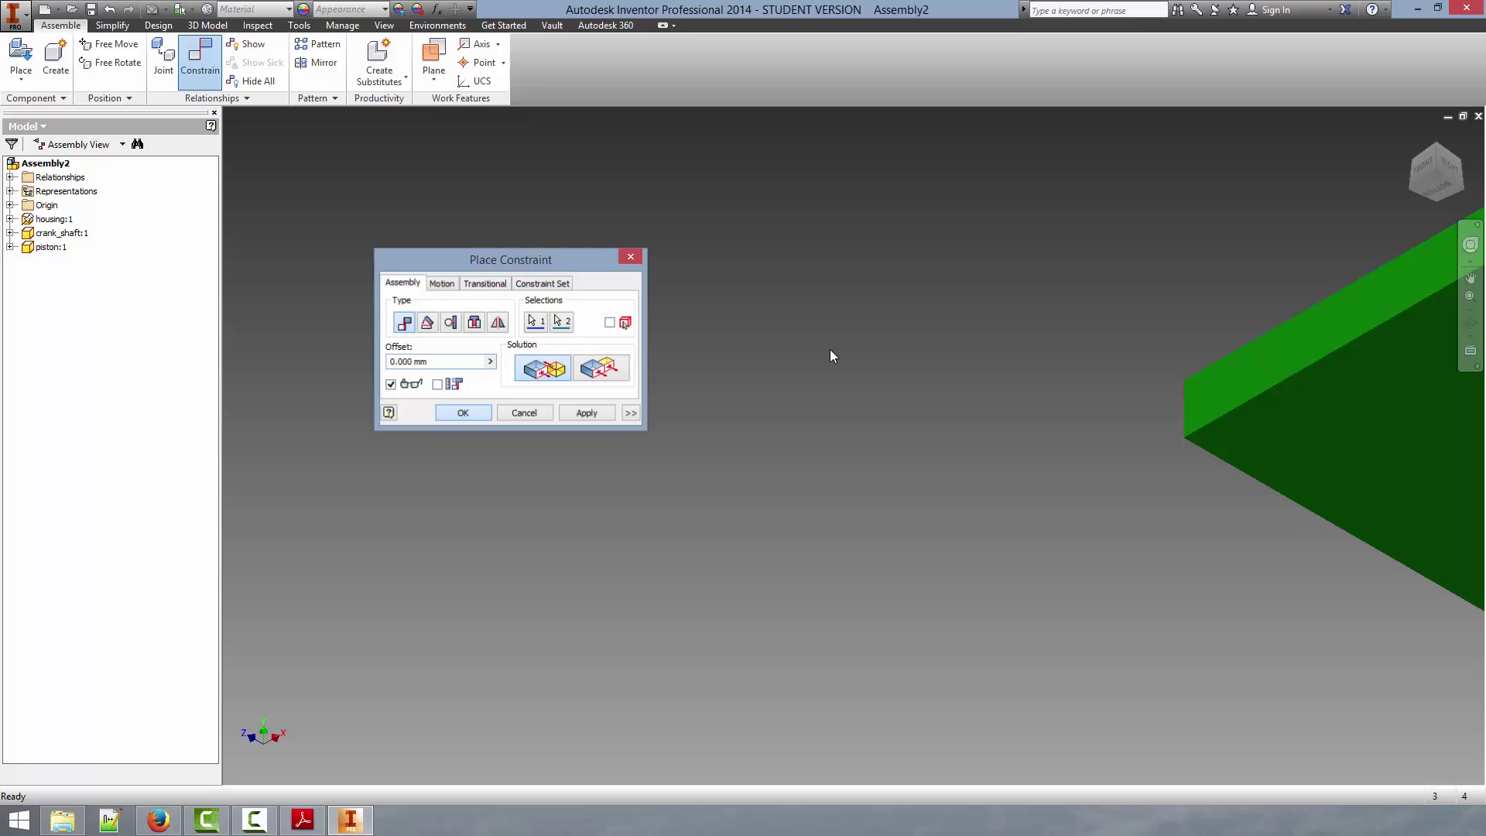
pyautogui.press('Return')
# Step: Drag the red piston across the housing top face to the slot entrance beside the crank
pyautogui.click(1439, 150)
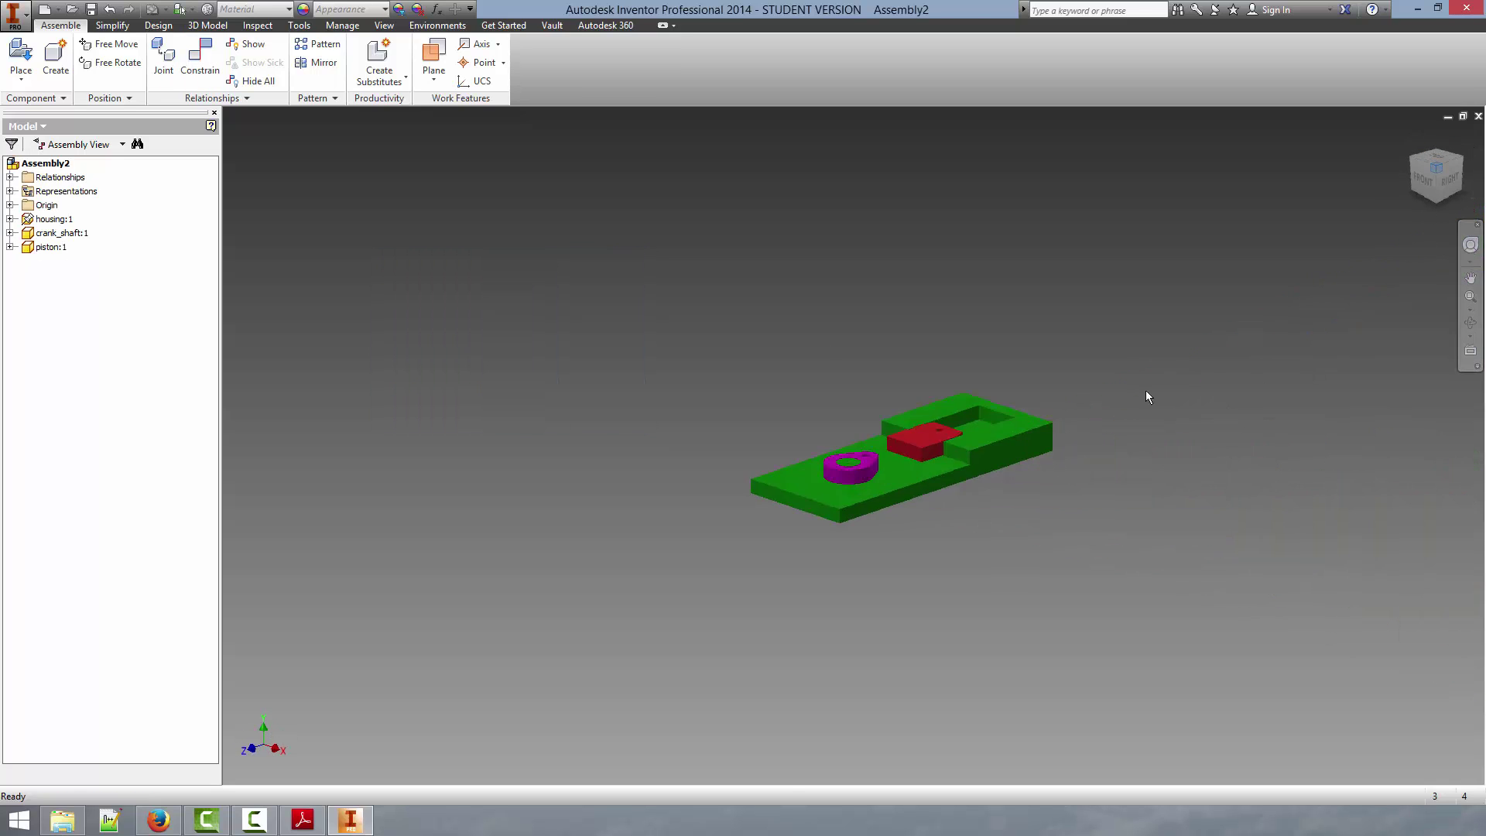
pyautogui.scroll(5, 852, 435)
pyautogui.moveTo(851, 435); pyautogui.dragTo(828, 507)
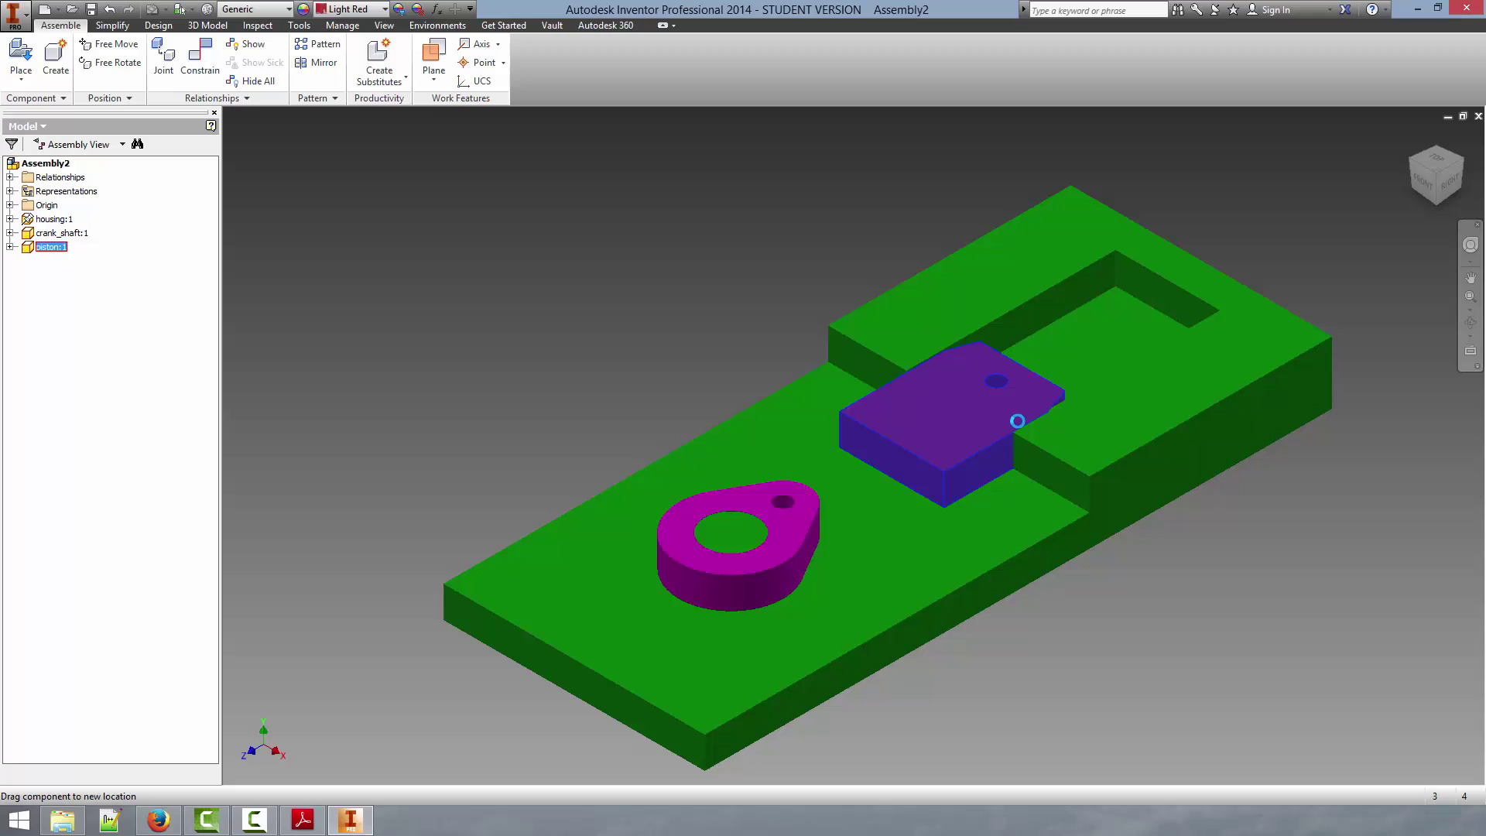
pyautogui.moveTo(1017, 420); pyautogui.dragTo(922, 453)
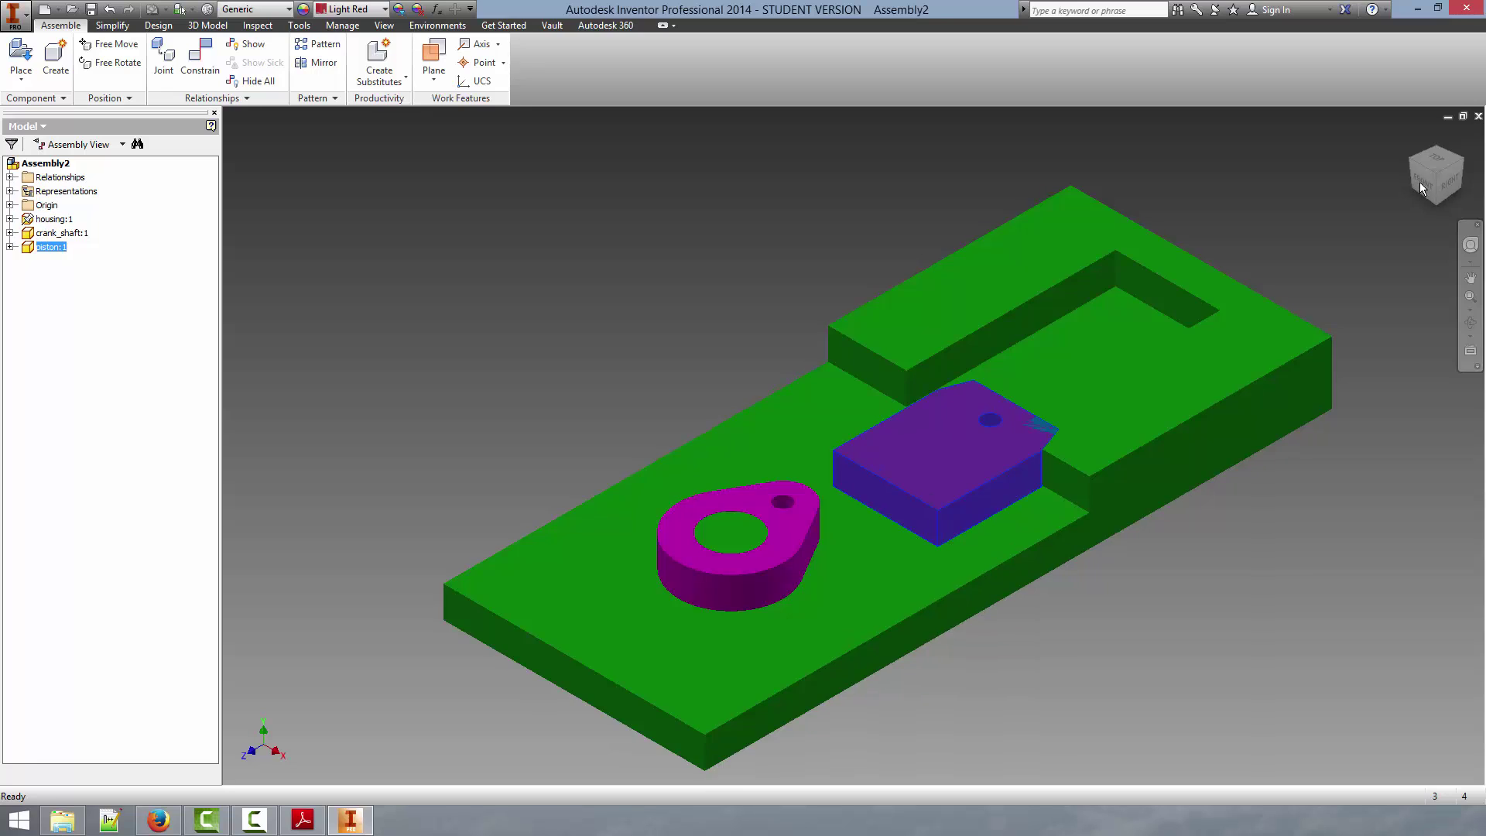
pyautogui.moveTo(1040, 418); pyautogui.dragTo(890, 451)
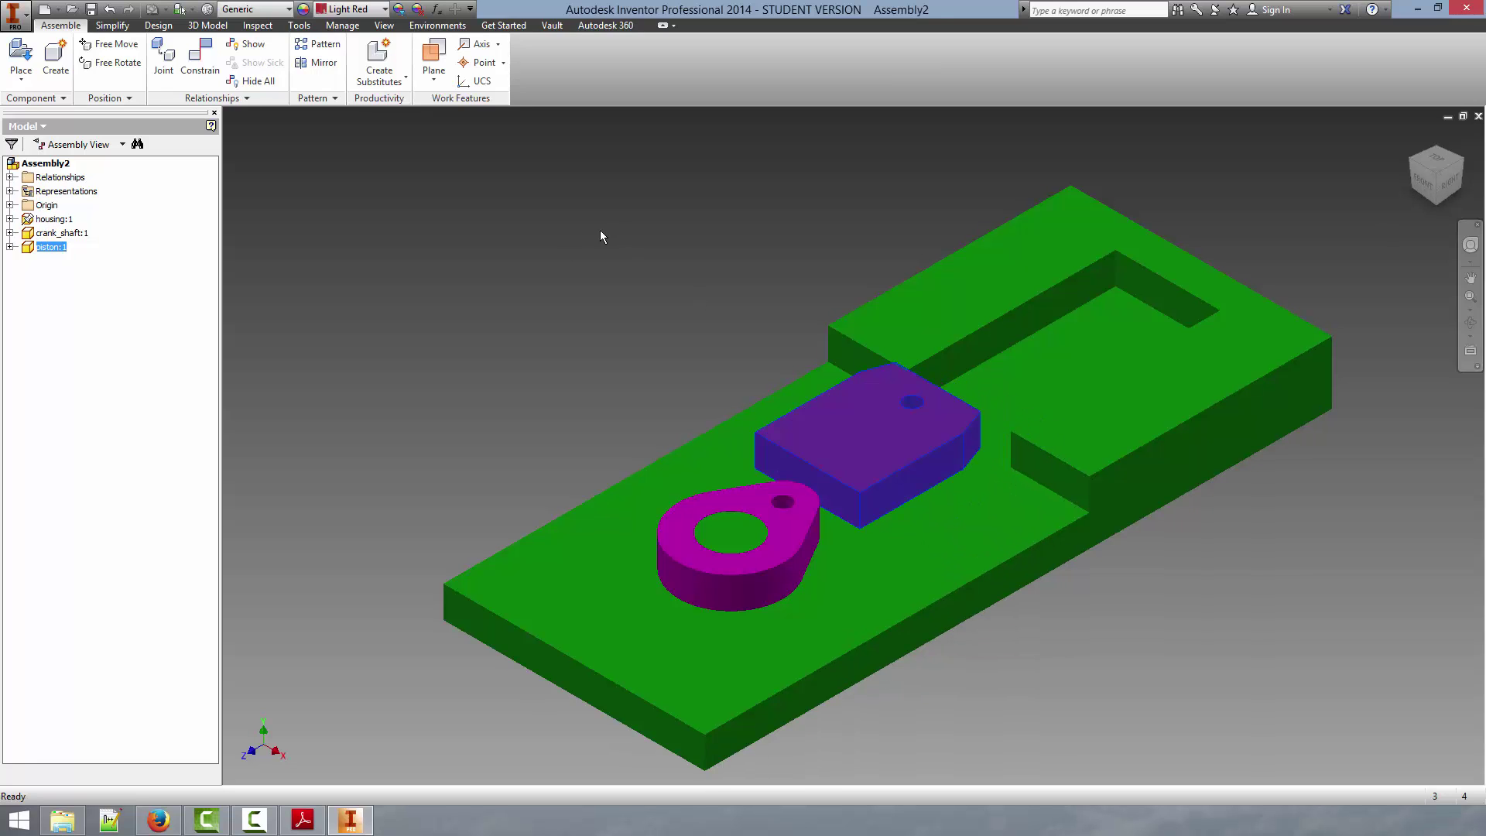
# Step: Mate the piston's side face flush with the housing slot wall
pyautogui.click(210, 60)
pyautogui.scroll(3, 913, 457)
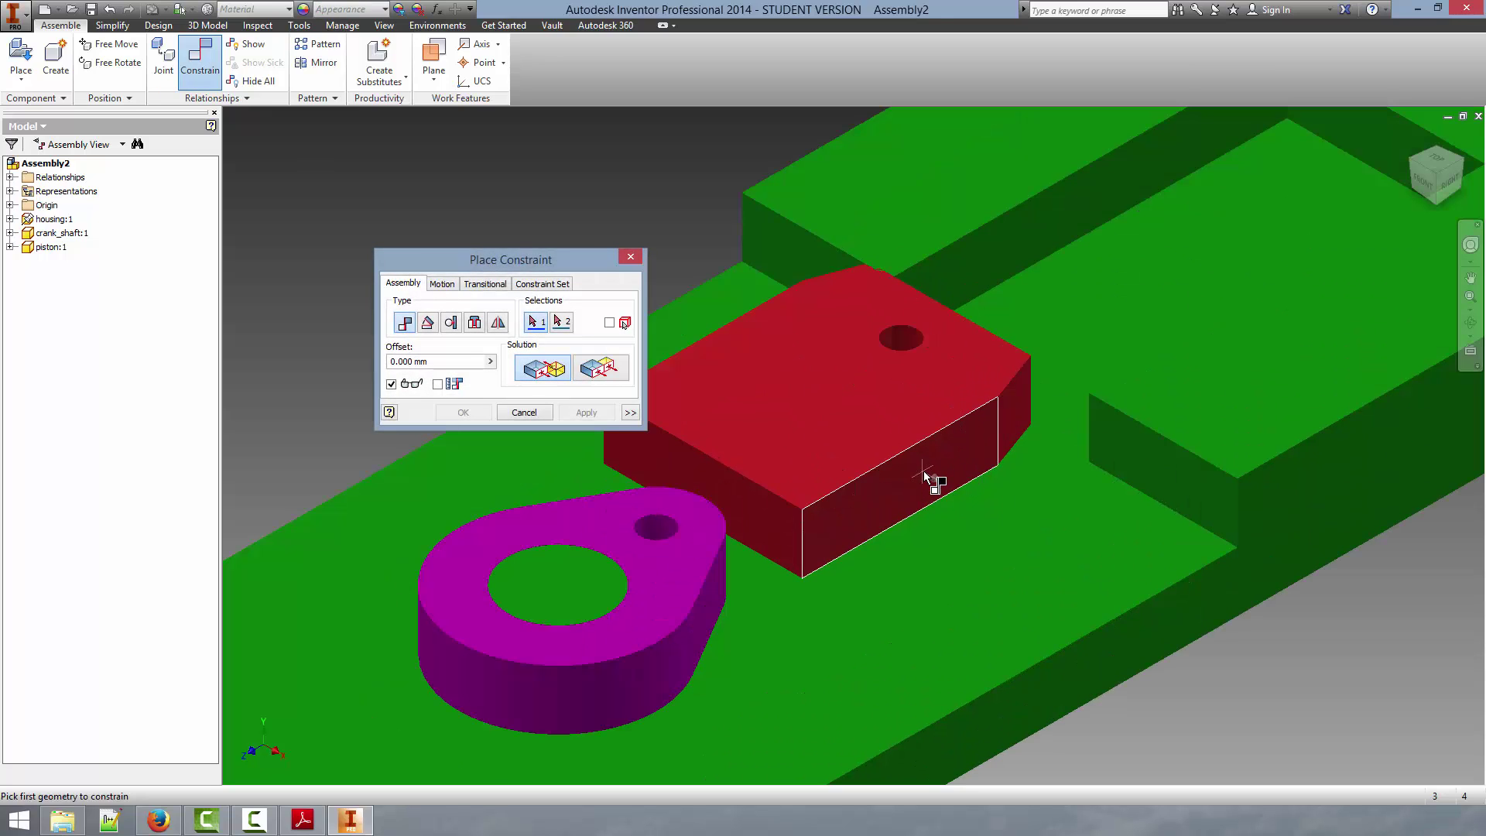
pyautogui.click(924, 473)
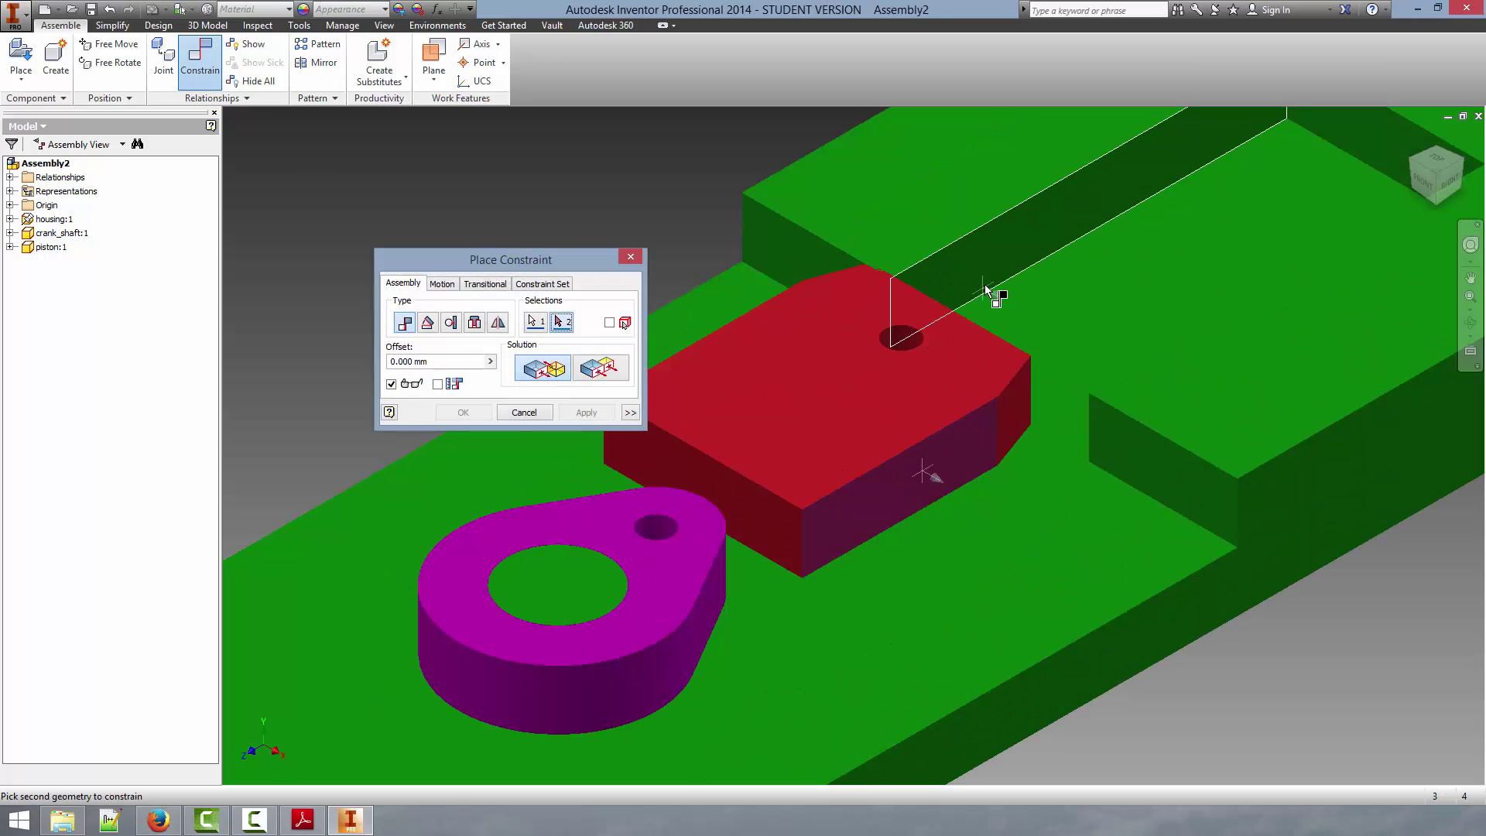
pyautogui.click(1009, 246)
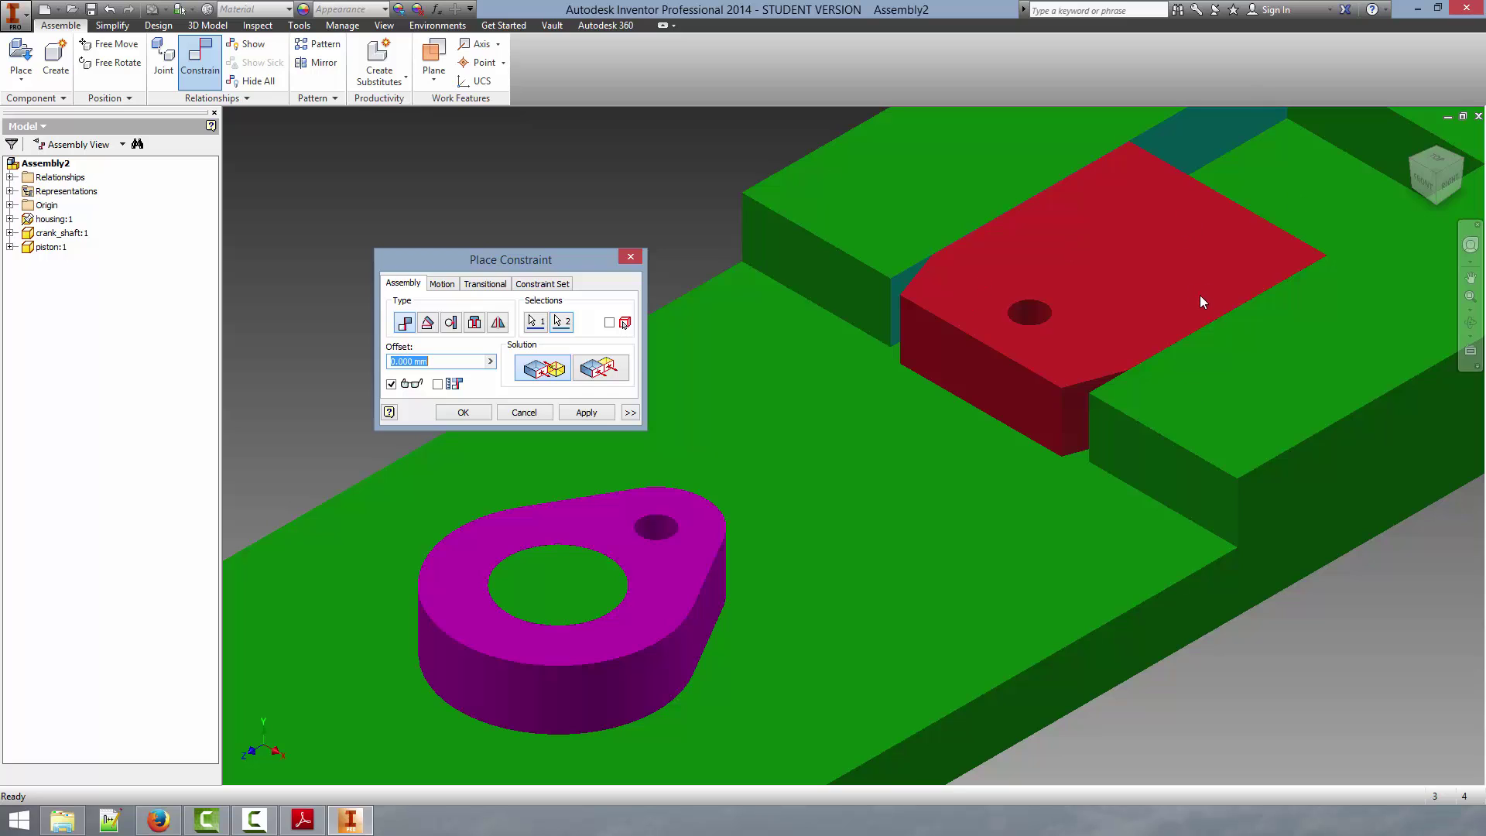
pyautogui.scroll(-3, 1142, 273)
pyautogui.scroll(2, 1177, 237)
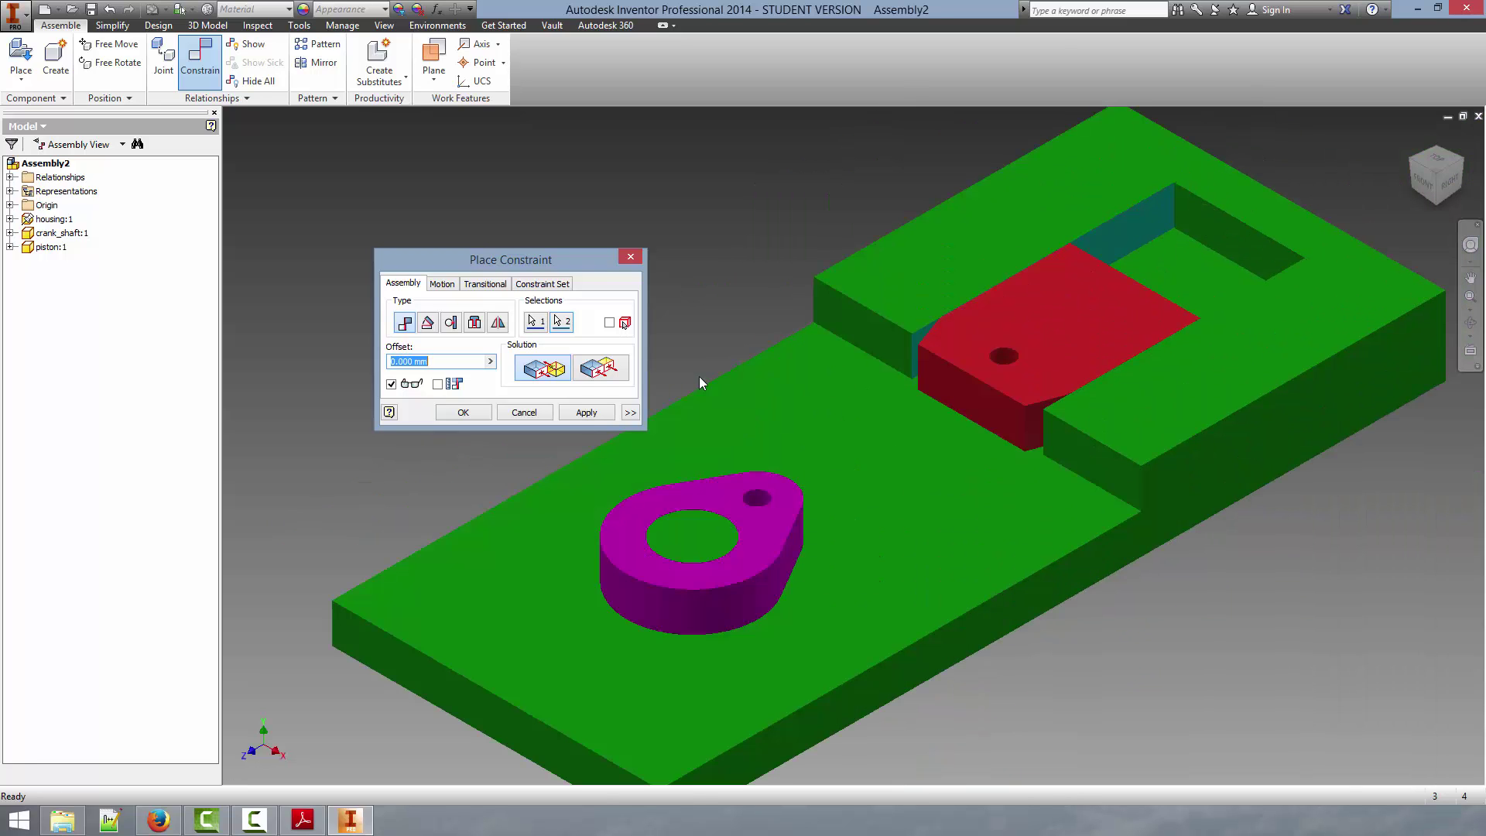
pyautogui.click(476, 420)
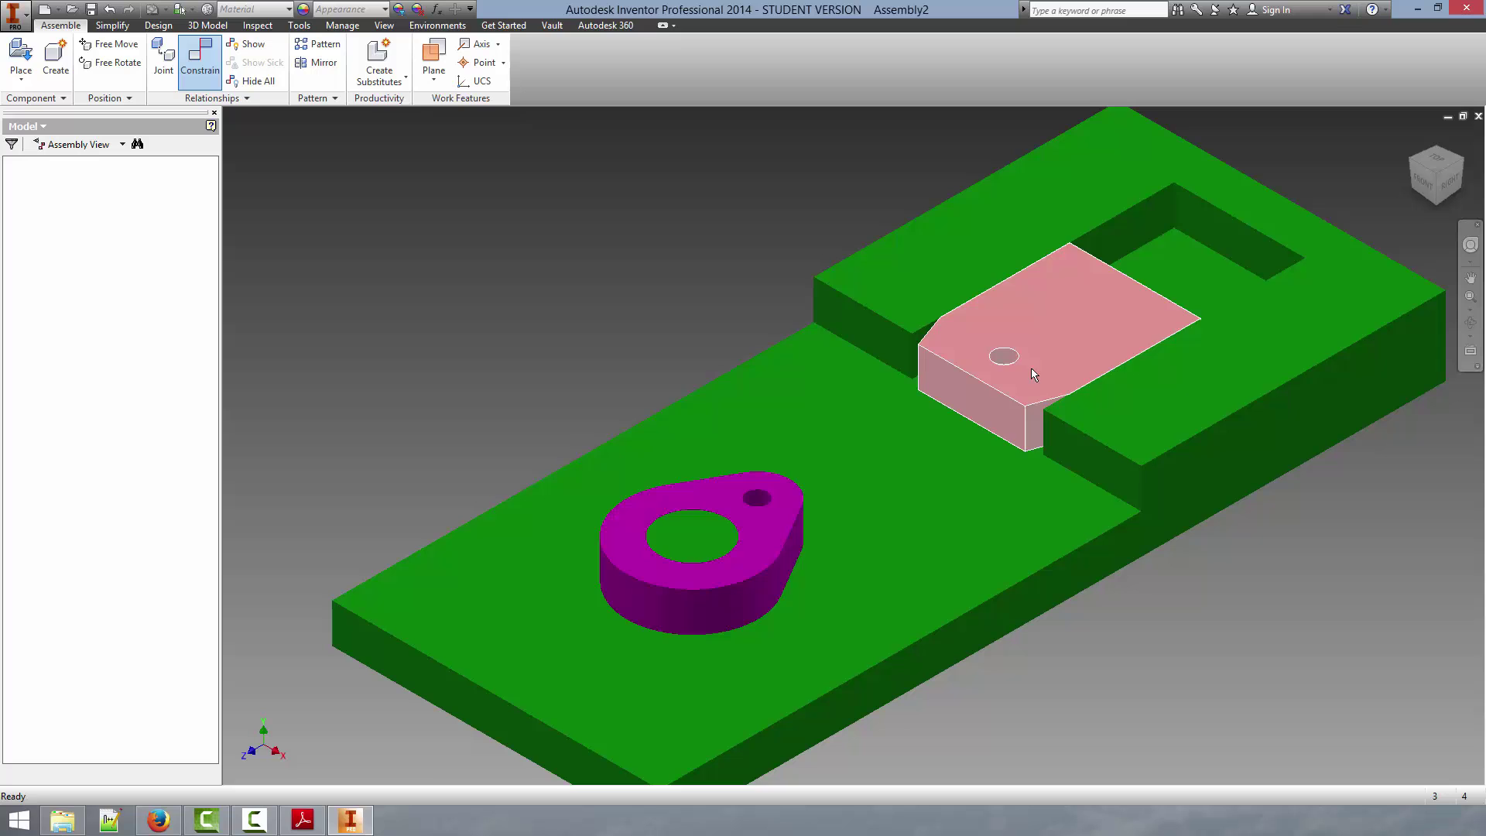
# Step: Drag the piston along the slot to test the constraint, then clear the selection
pyautogui.moveTo(1030, 368); pyautogui.dragTo(1038, 282)
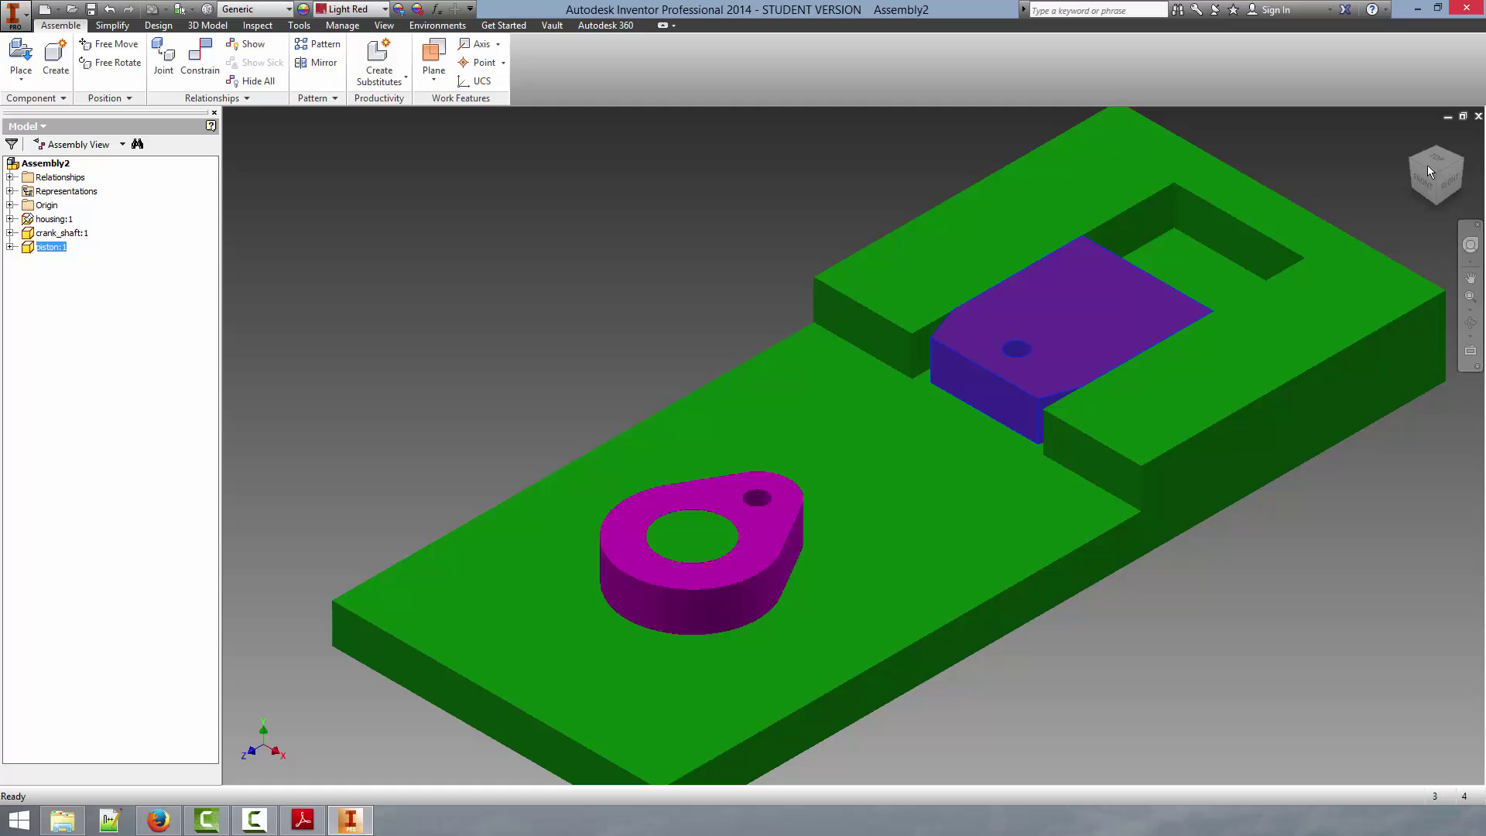
pyautogui.press('Escape')
pyautogui.press('F2')
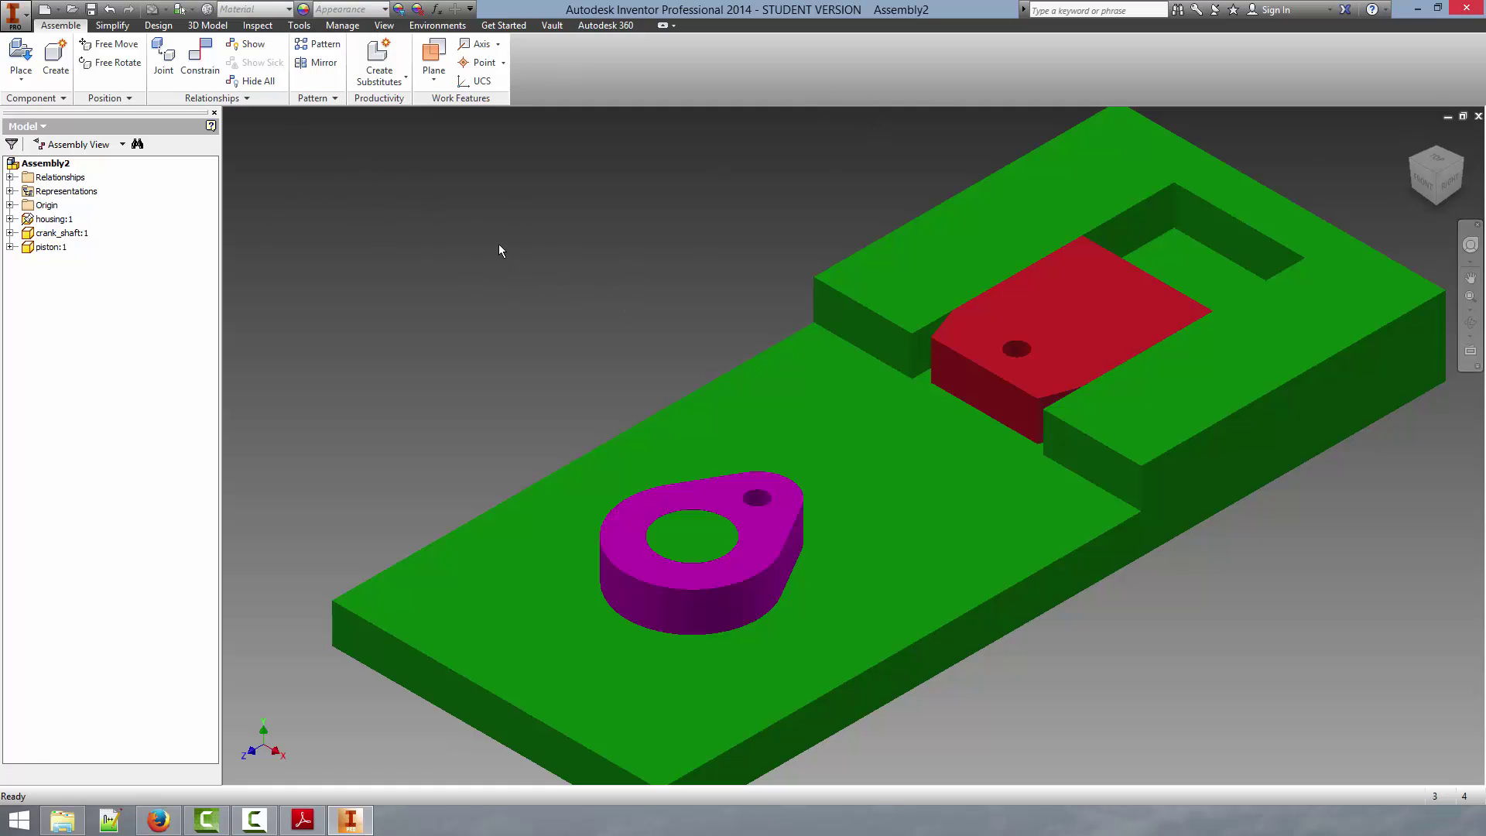
# Step: Place a single copy of connecting_rod.ipt beside the housing and crank shaft
pyautogui.click(23, 54)
pyautogui.click(720, 324)
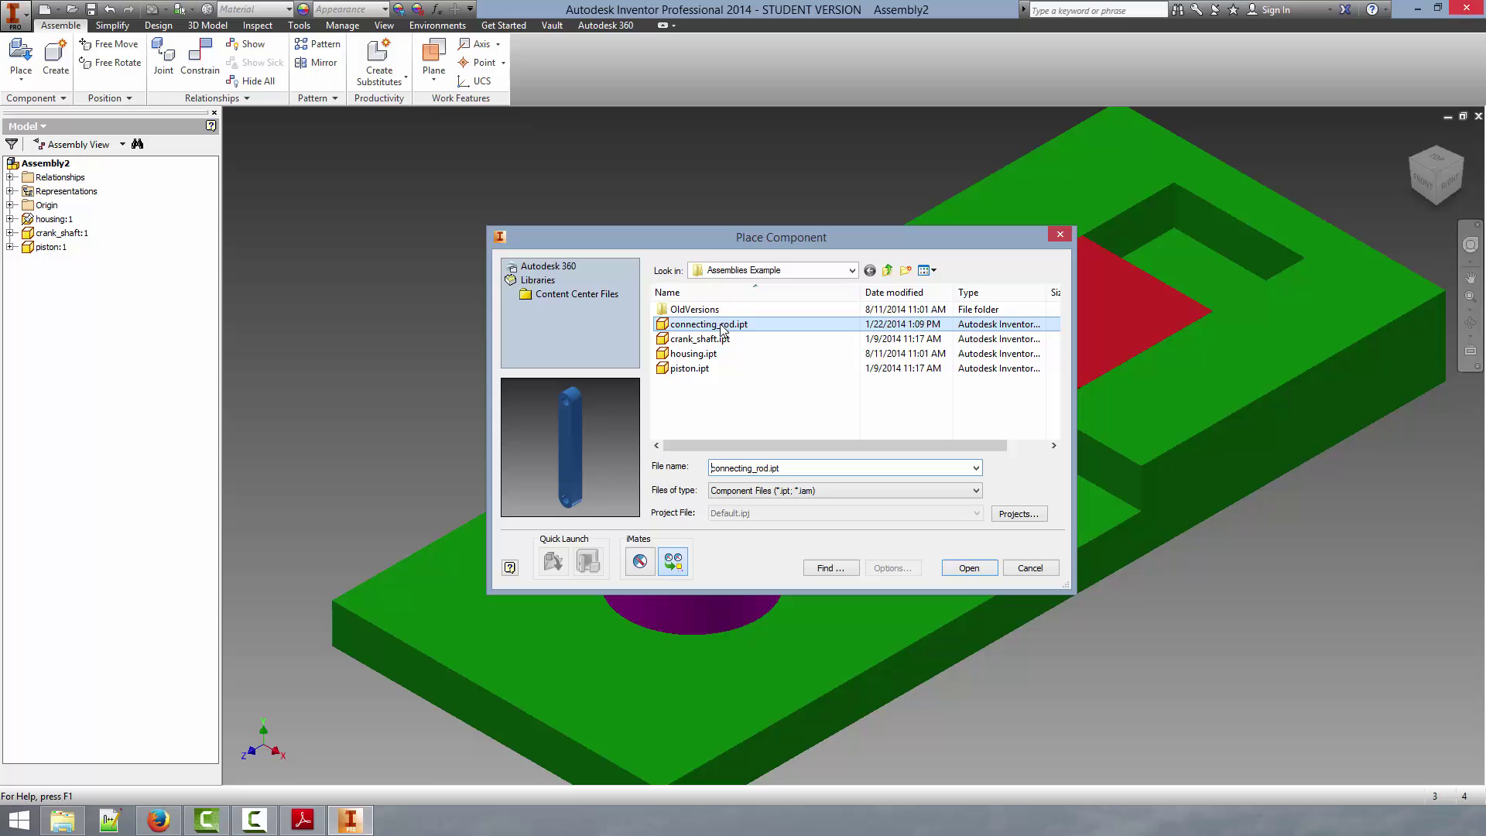
pyautogui.click(973, 572)
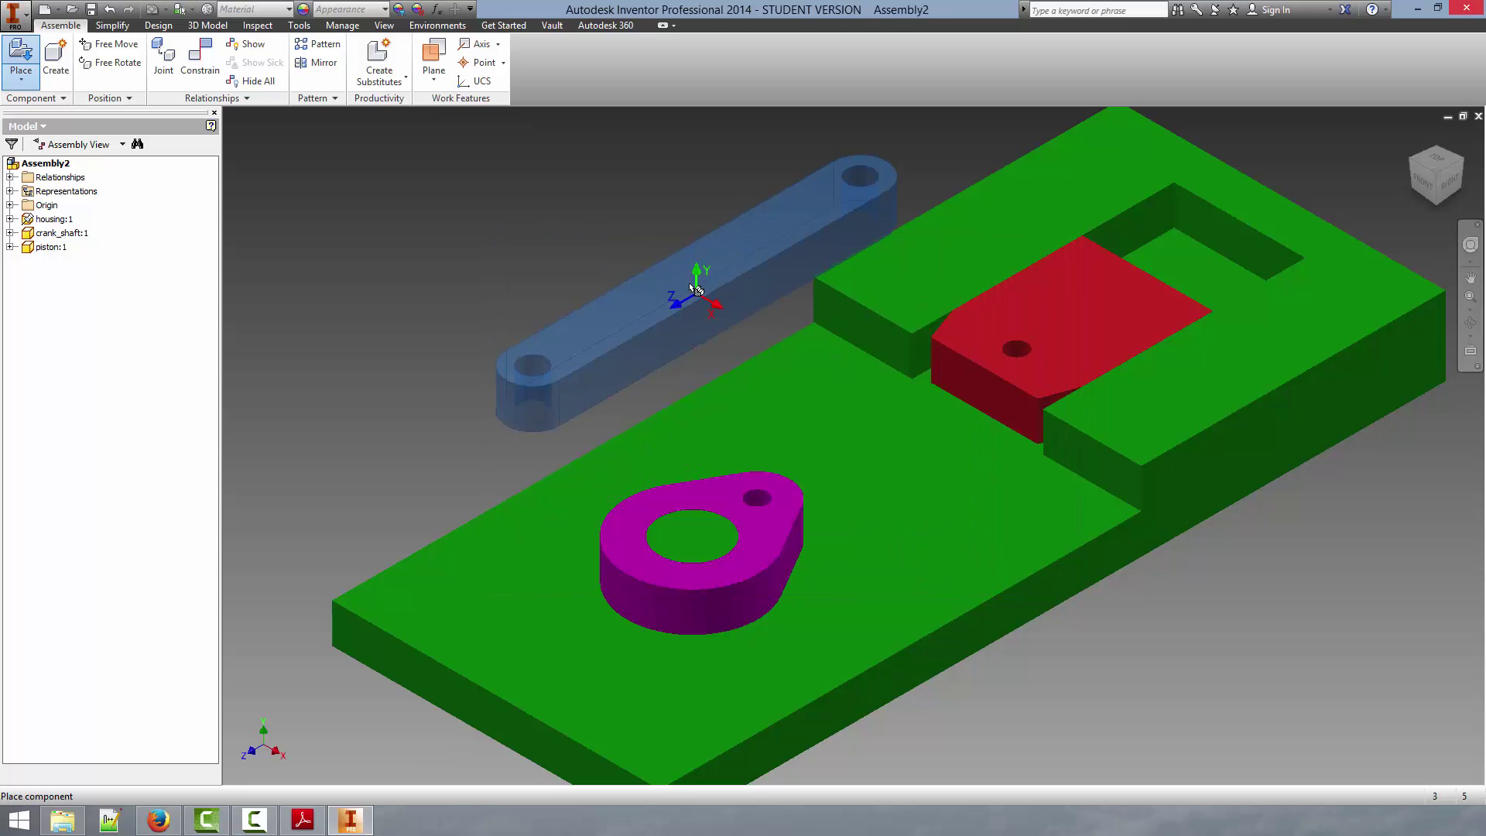
pyautogui.click(551, 281)
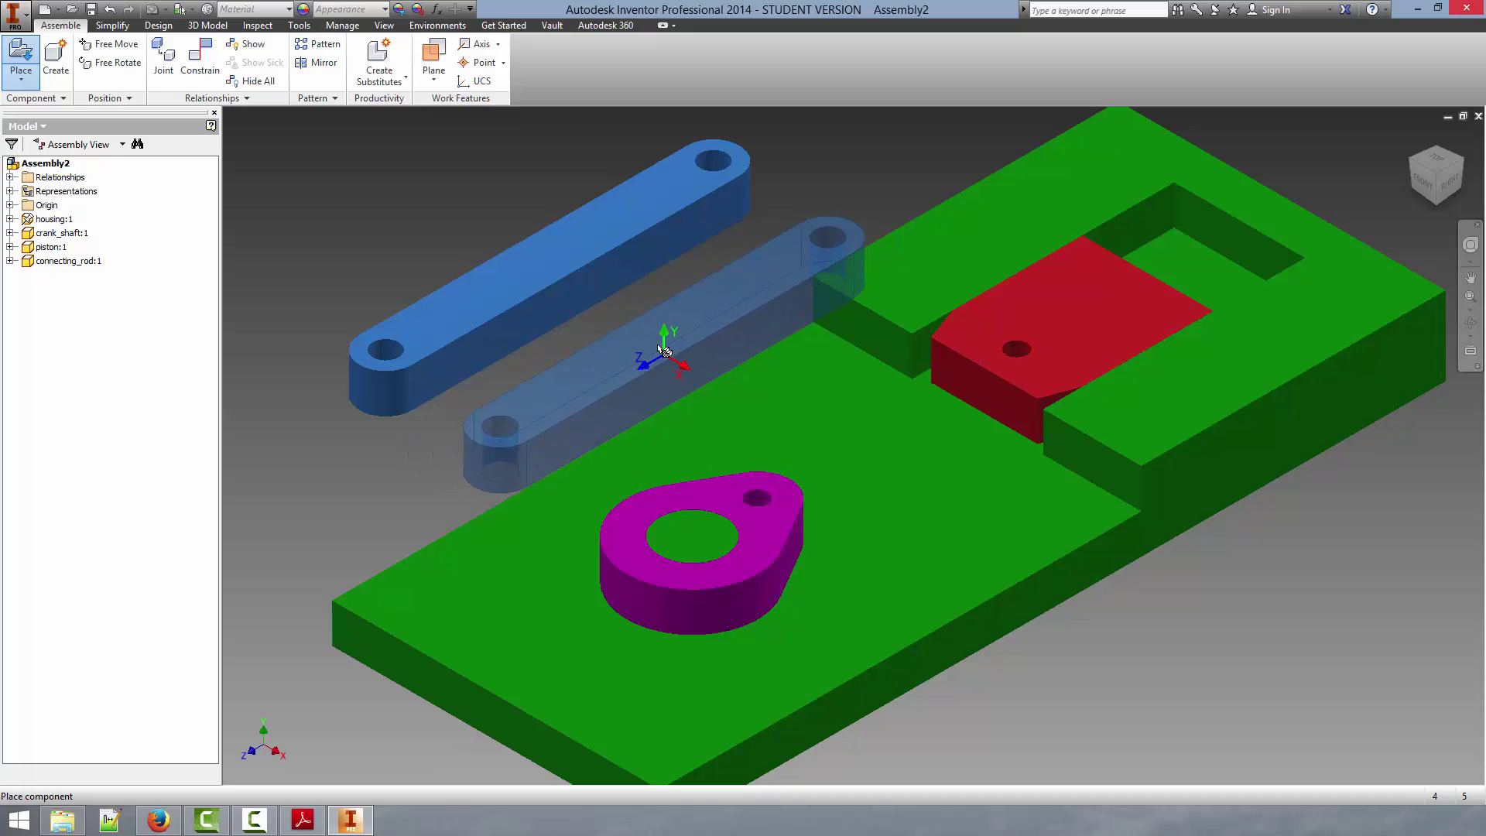
pyautogui.press('Escape')
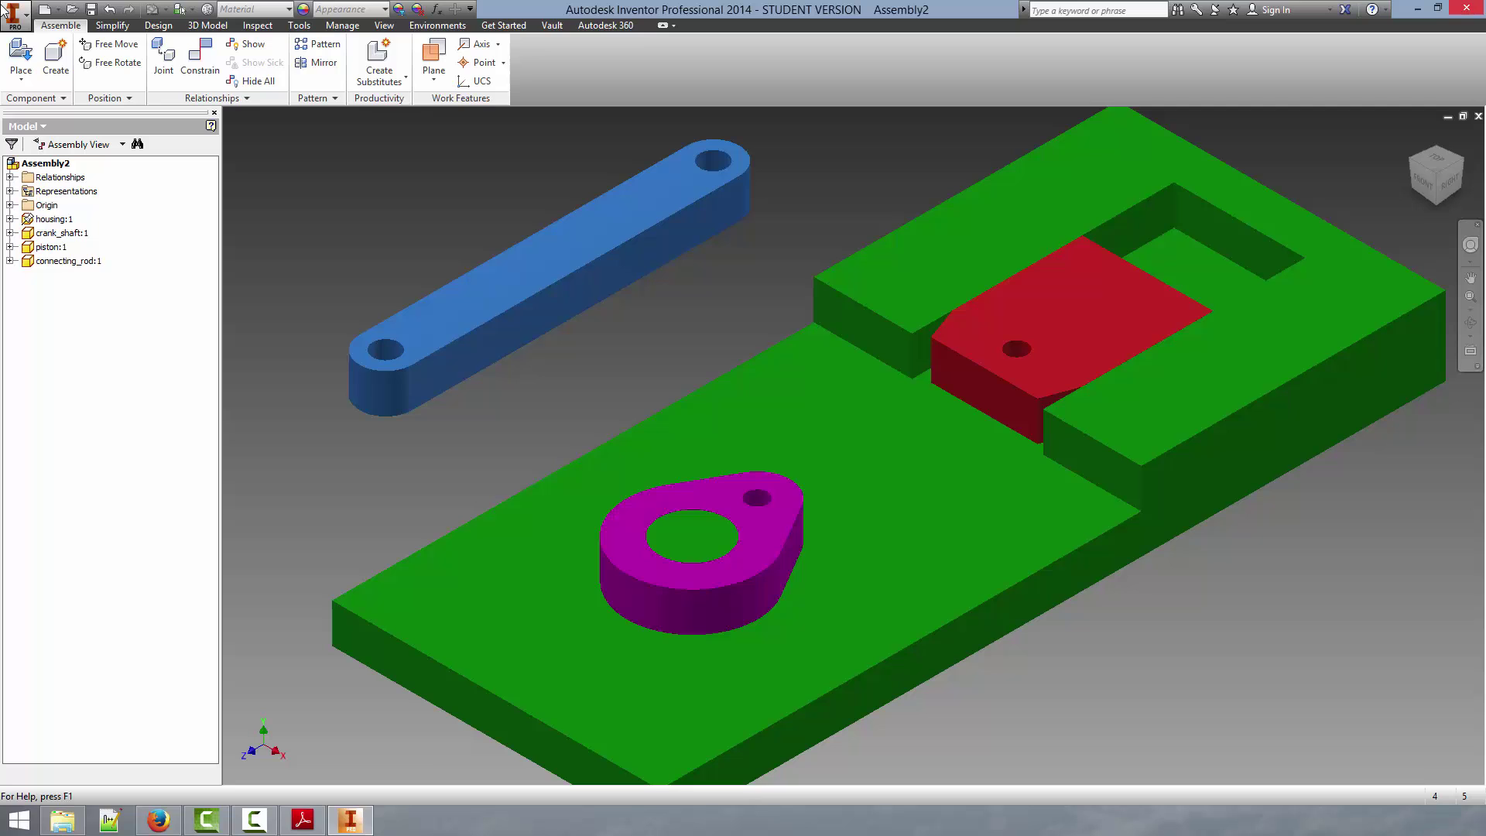
# Step: Mate the connecting rod's end hole axis to the crank shaft's small hole axis, then swing to test
pyautogui.click(199, 58)
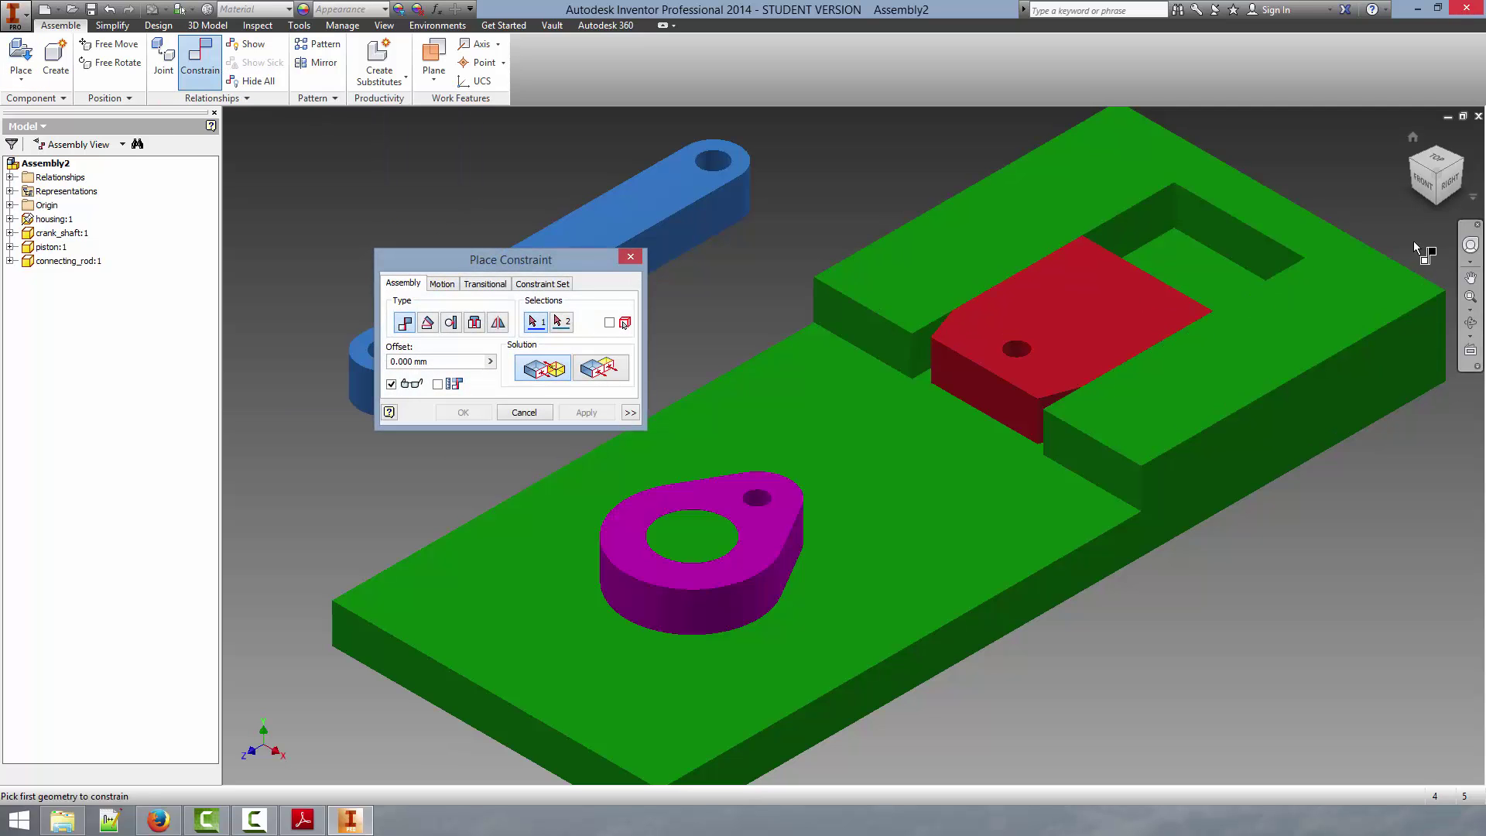
pyautogui.moveTo(723, 431); pyautogui.dragTo(1158, 364)
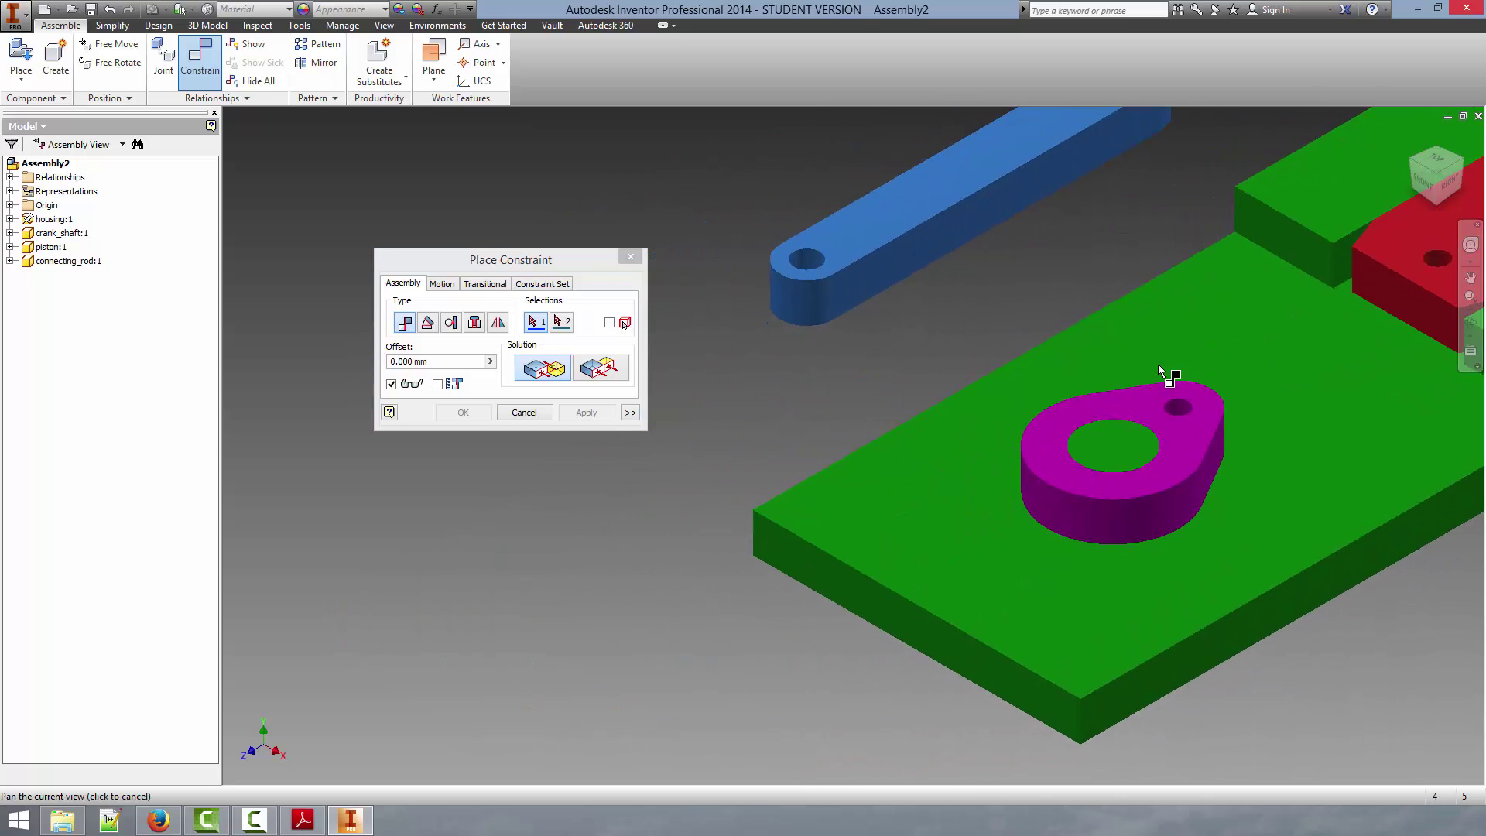
pyautogui.scroll(5, 832, 271)
pyautogui.click(791, 236)
pyautogui.scroll(-8, 849, 354)
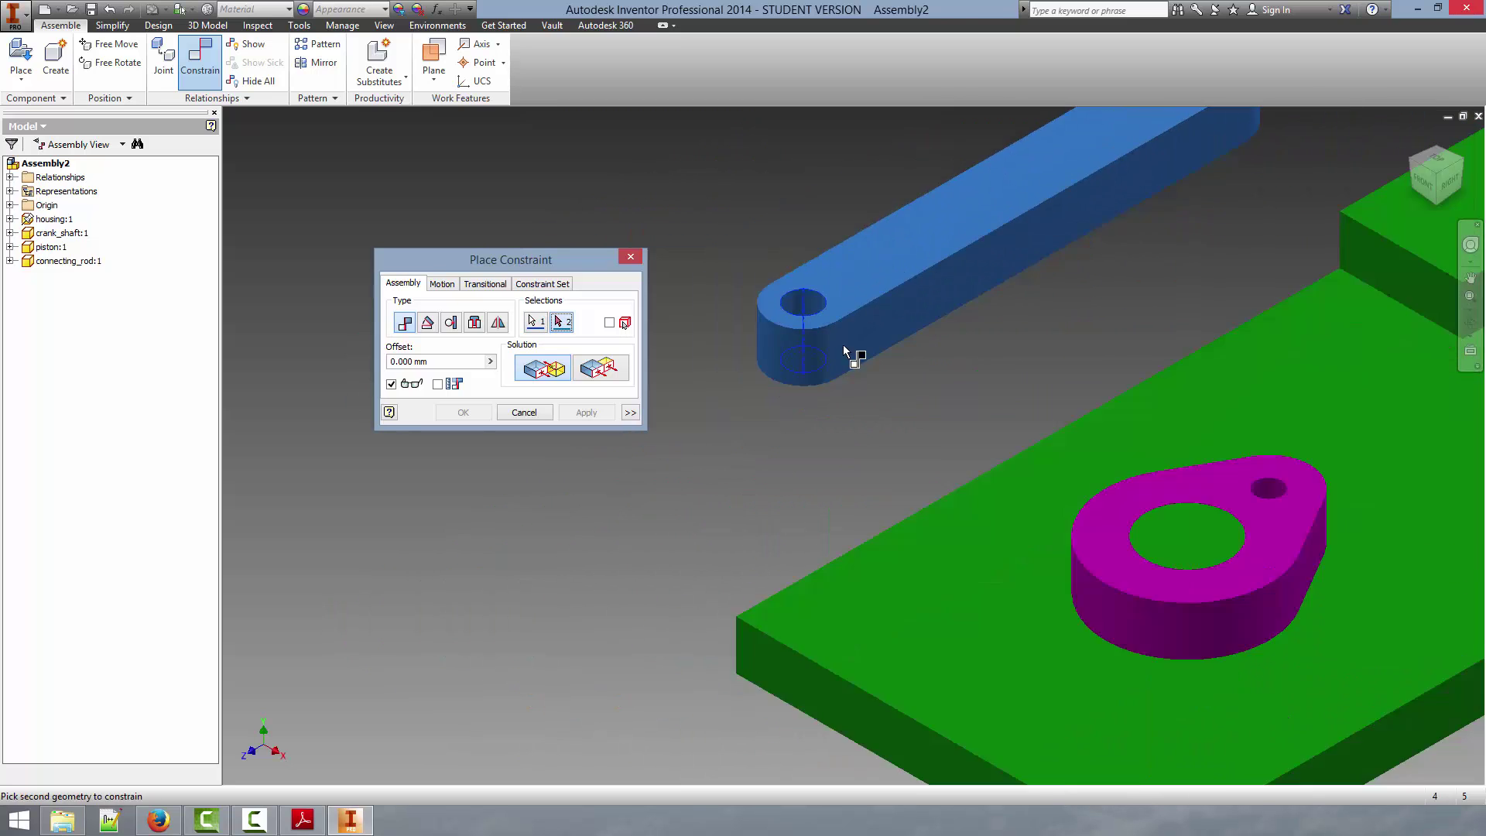
pyautogui.scroll(6, 663, 255)
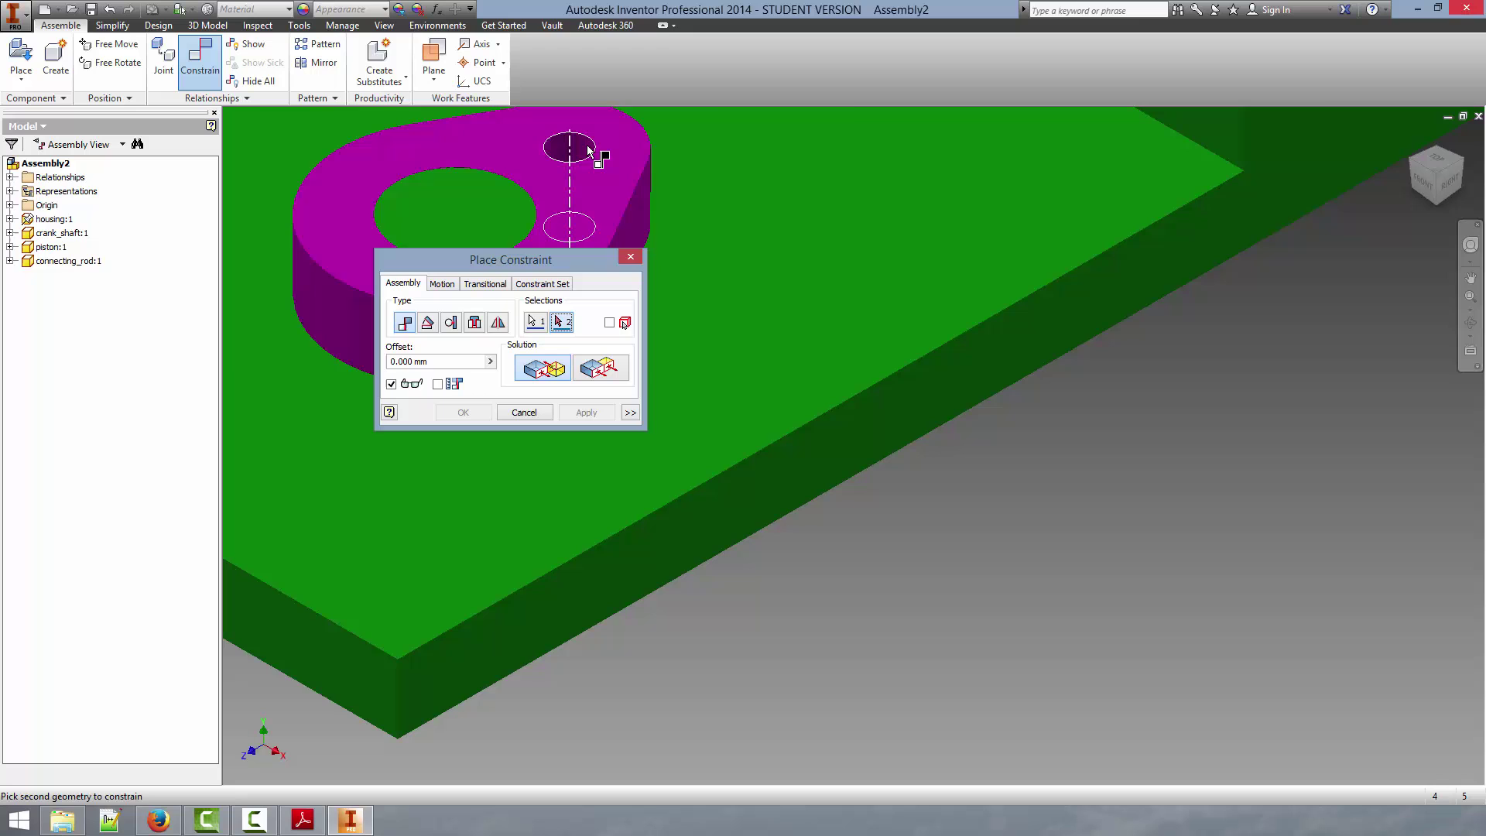
pyautogui.click(589, 149)
pyautogui.scroll(-7, 587, 145)
pyautogui.click(465, 412)
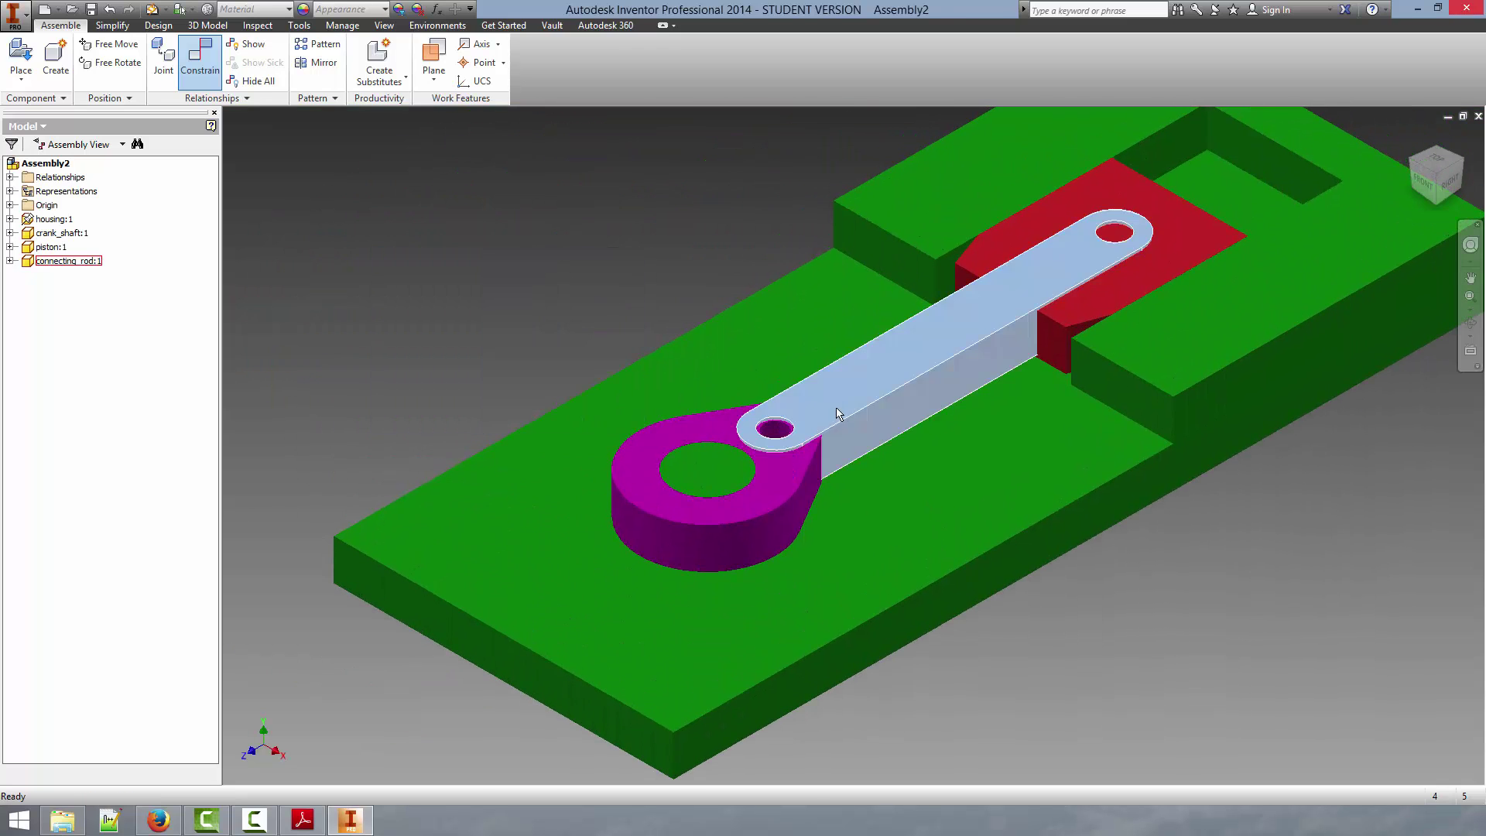
pyautogui.moveTo(890, 356); pyautogui.dragTo(676, 272)
pyautogui.moveTo(849, 402); pyautogui.dragTo(809, 491, button='middle')
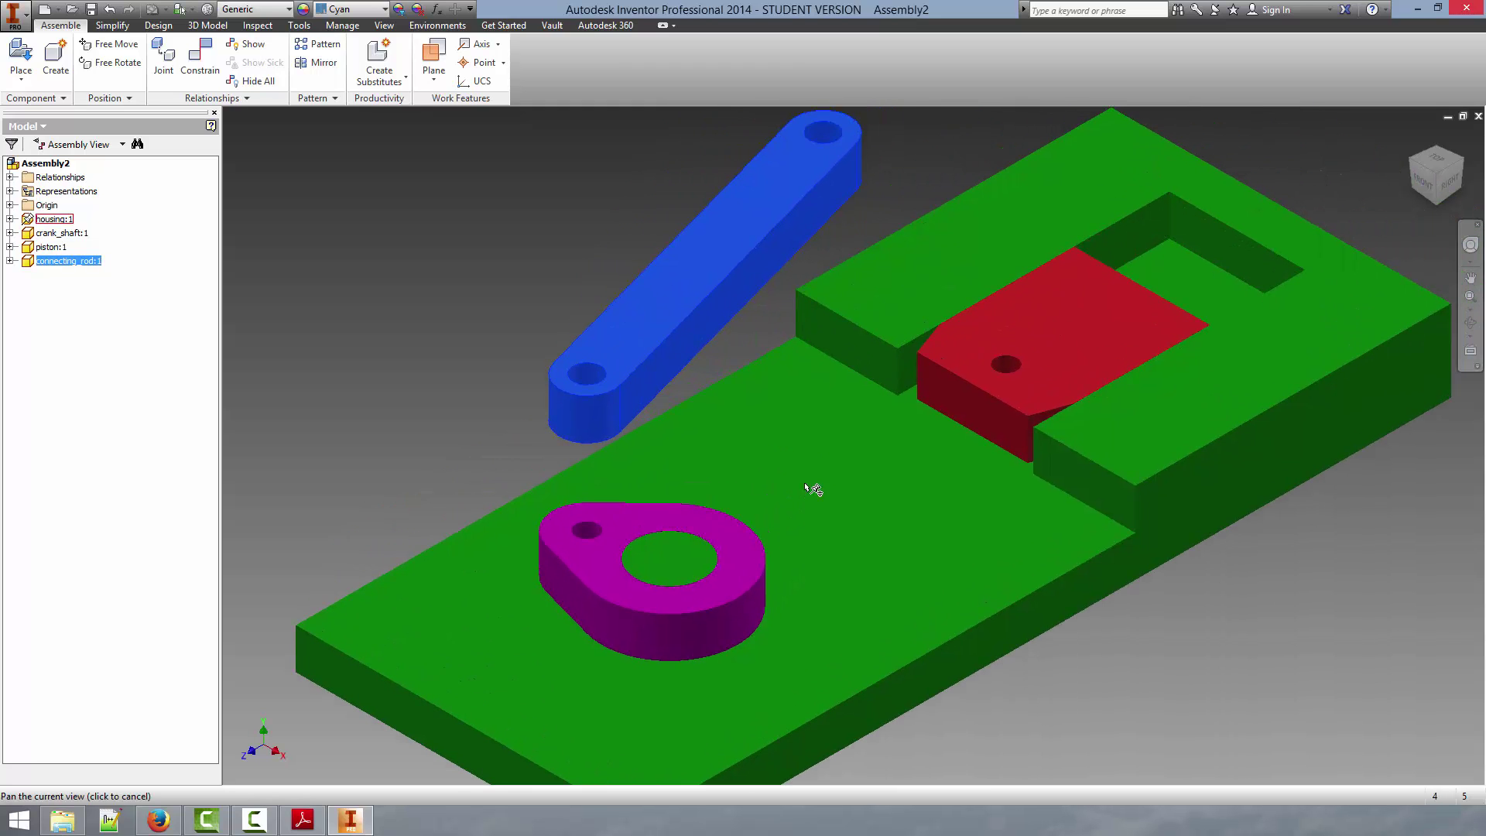
# Step: Mate the rod's other end hole with the red piston's hole
pyautogui.press('c')
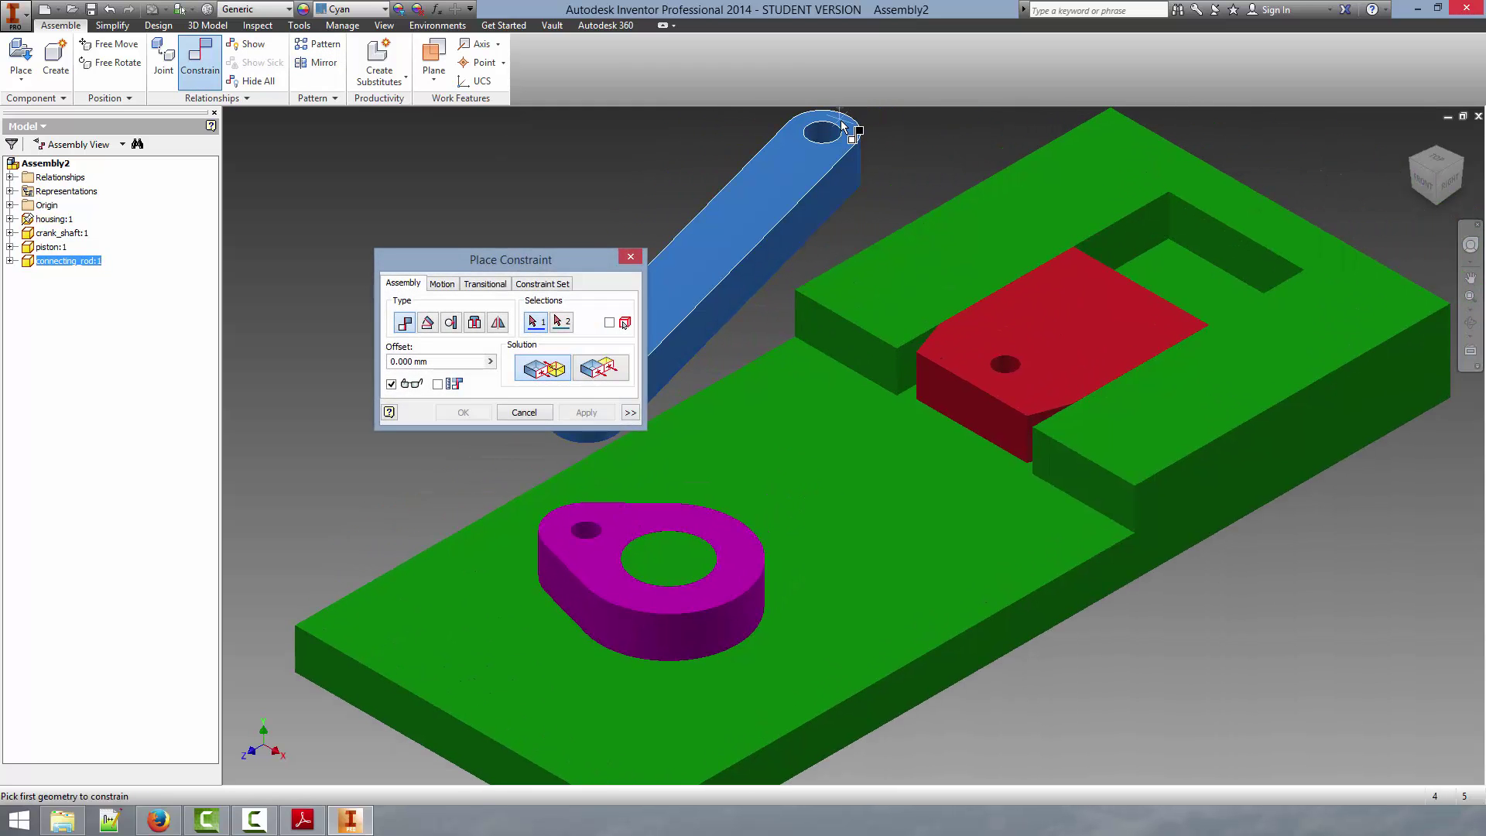
pyautogui.click(839, 138)
pyautogui.scroll(-5, 840, 137)
pyautogui.scroll(5, 884, 369)
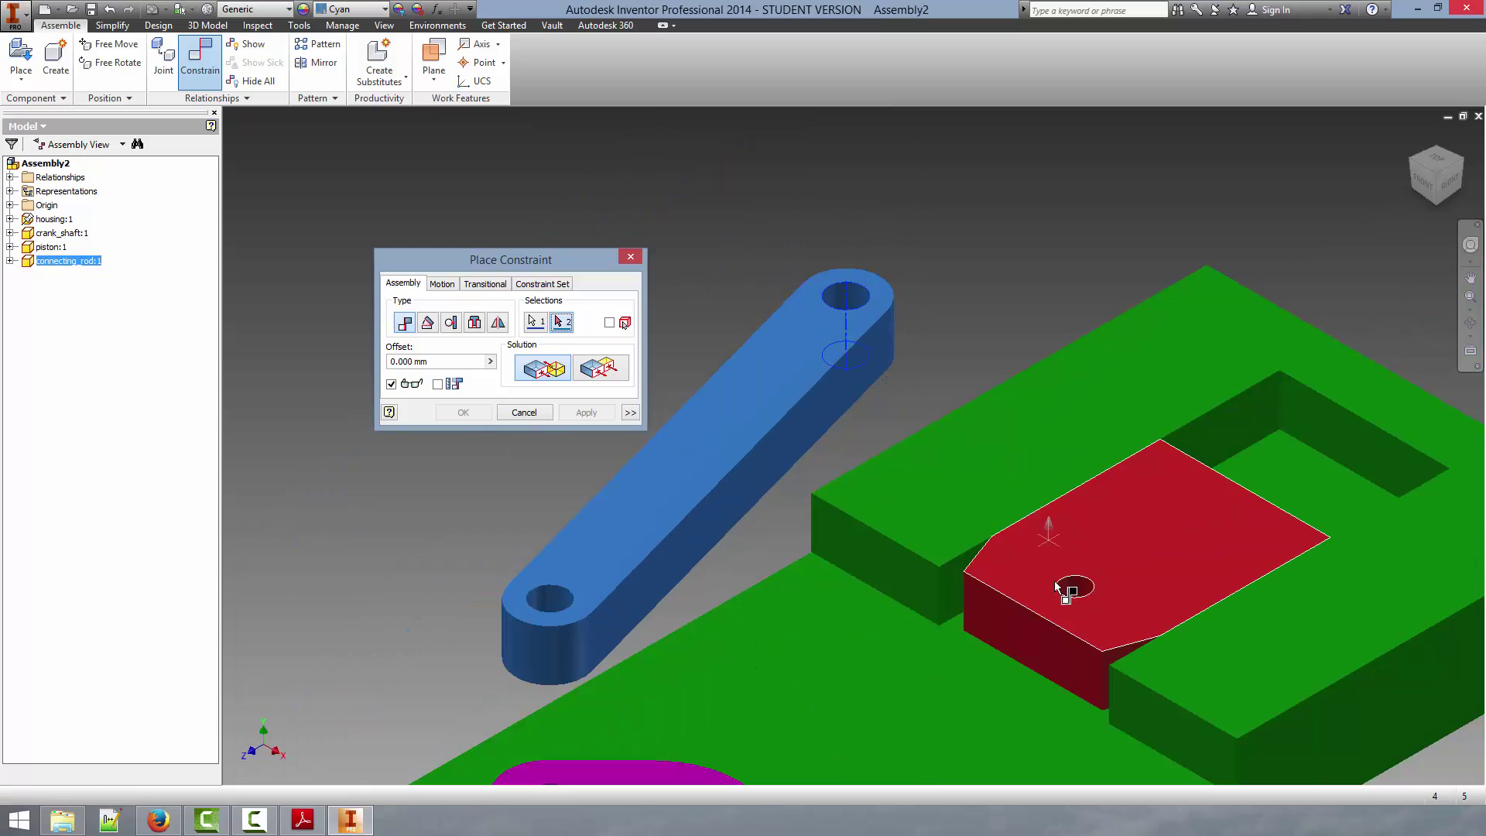
pyautogui.scroll(-5, 1068, 591)
pyautogui.click(1149, 577)
pyautogui.scroll(5, 1139, 579)
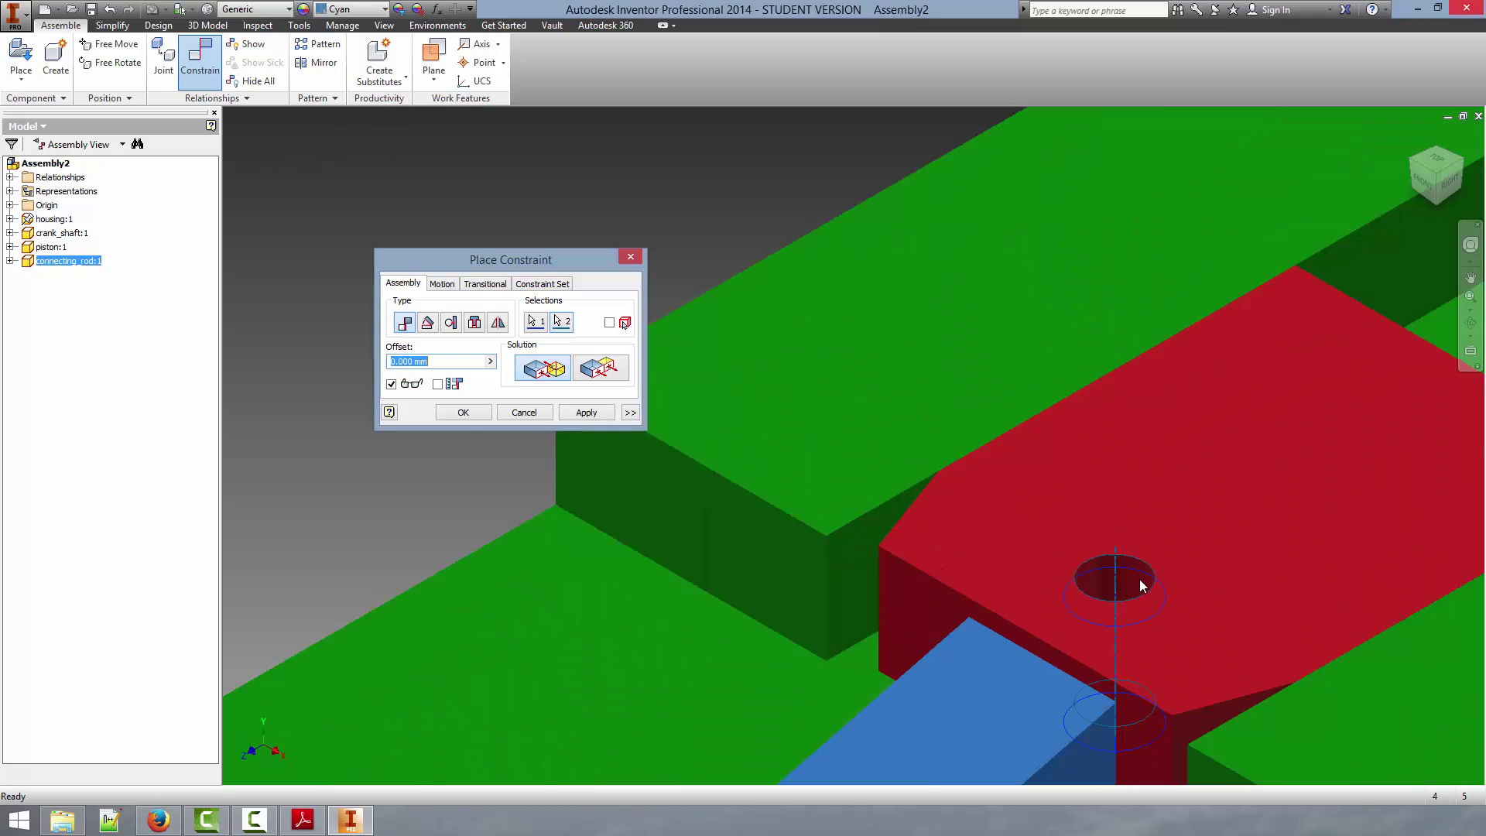
pyautogui.click(446, 415)
pyautogui.scroll(5, 995, 524)
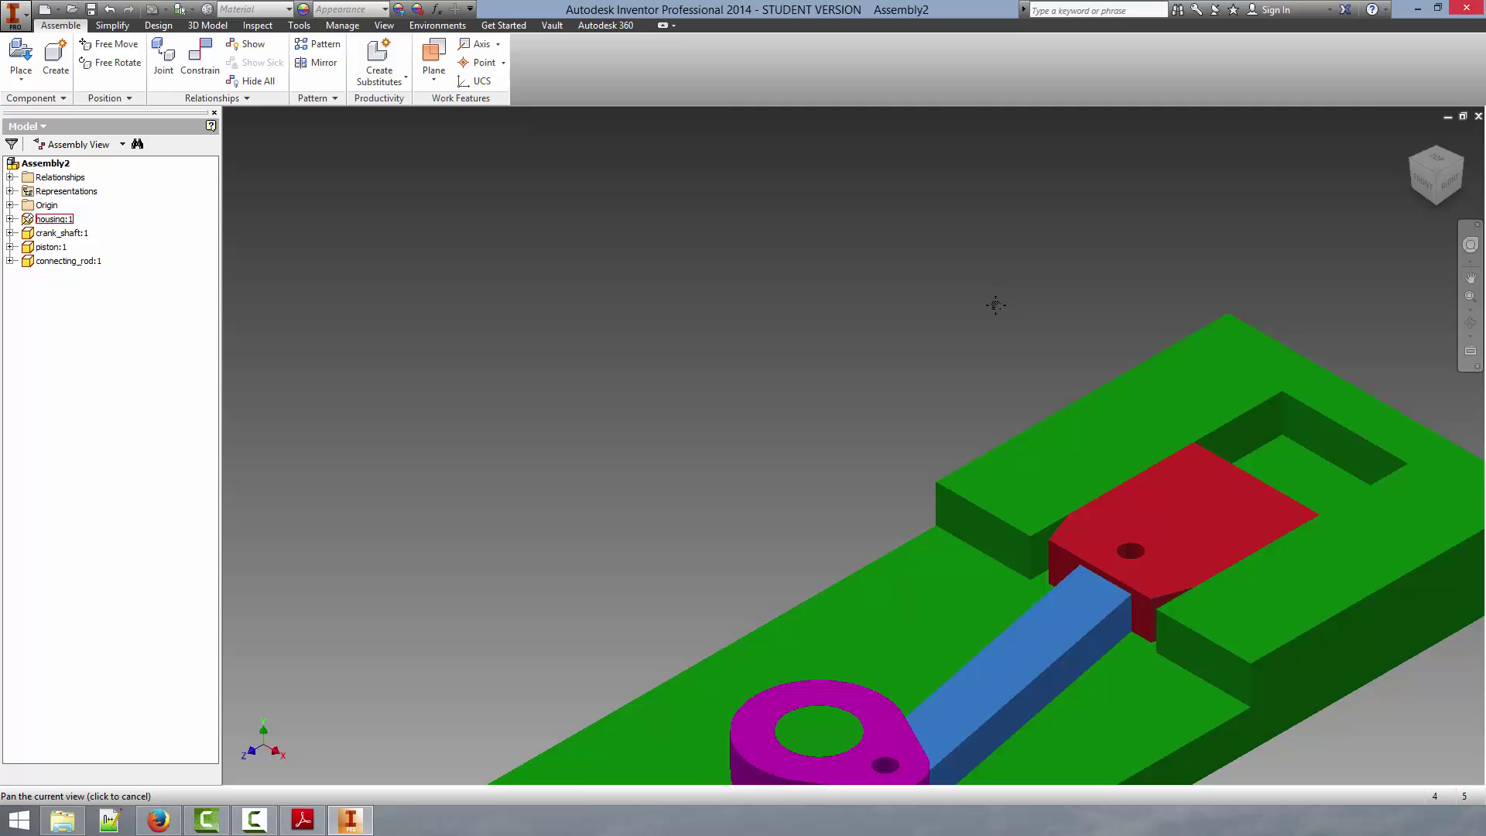
# Step: Drag the rod and turn the crank shaft to check rod and piston follow
pyautogui.moveTo(1010, 246); pyautogui.dragTo(962, 192)
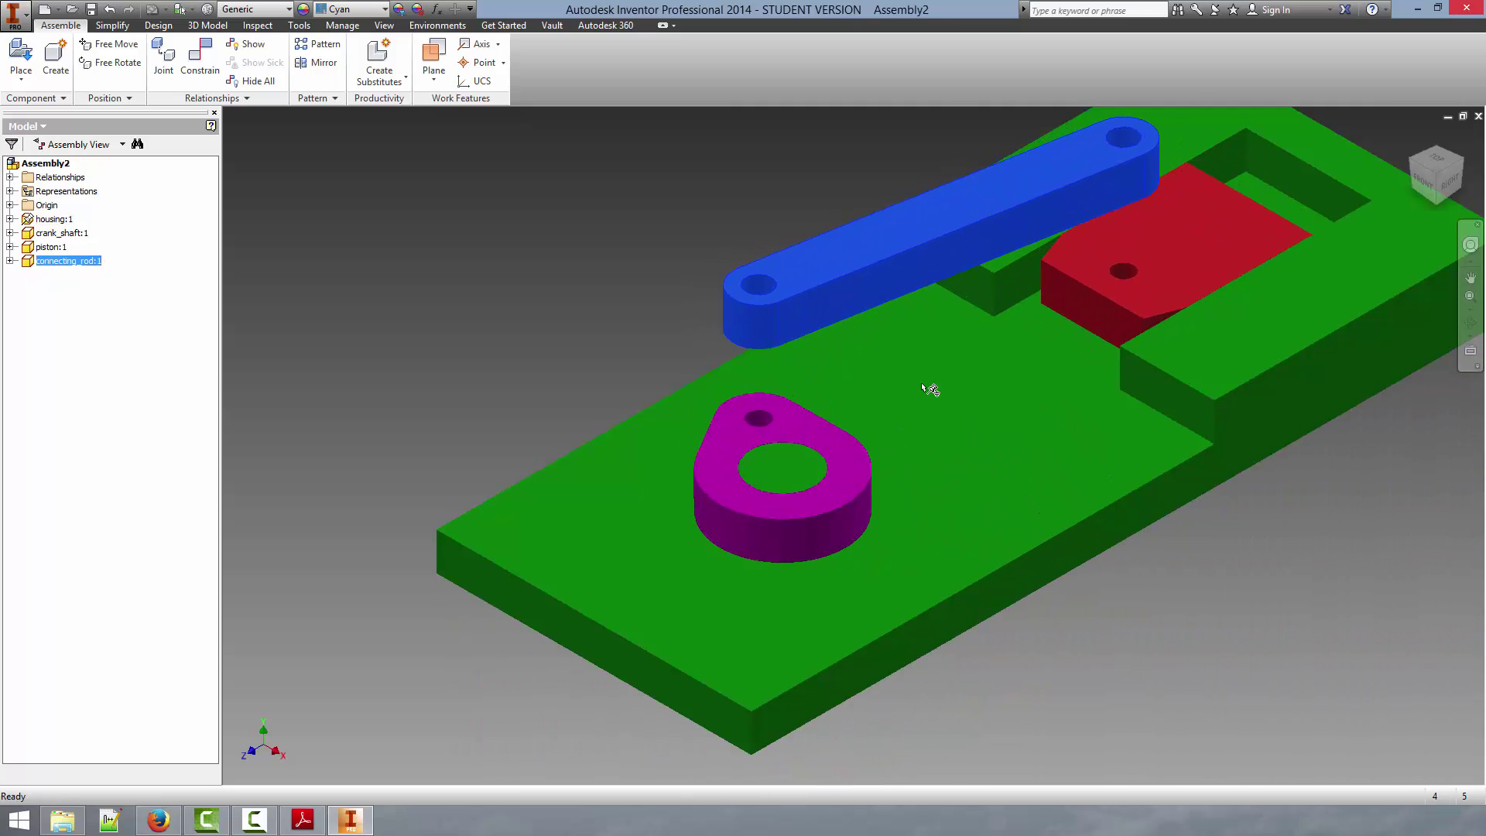
pyautogui.moveTo(810, 499); pyautogui.dragTo(912, 498)
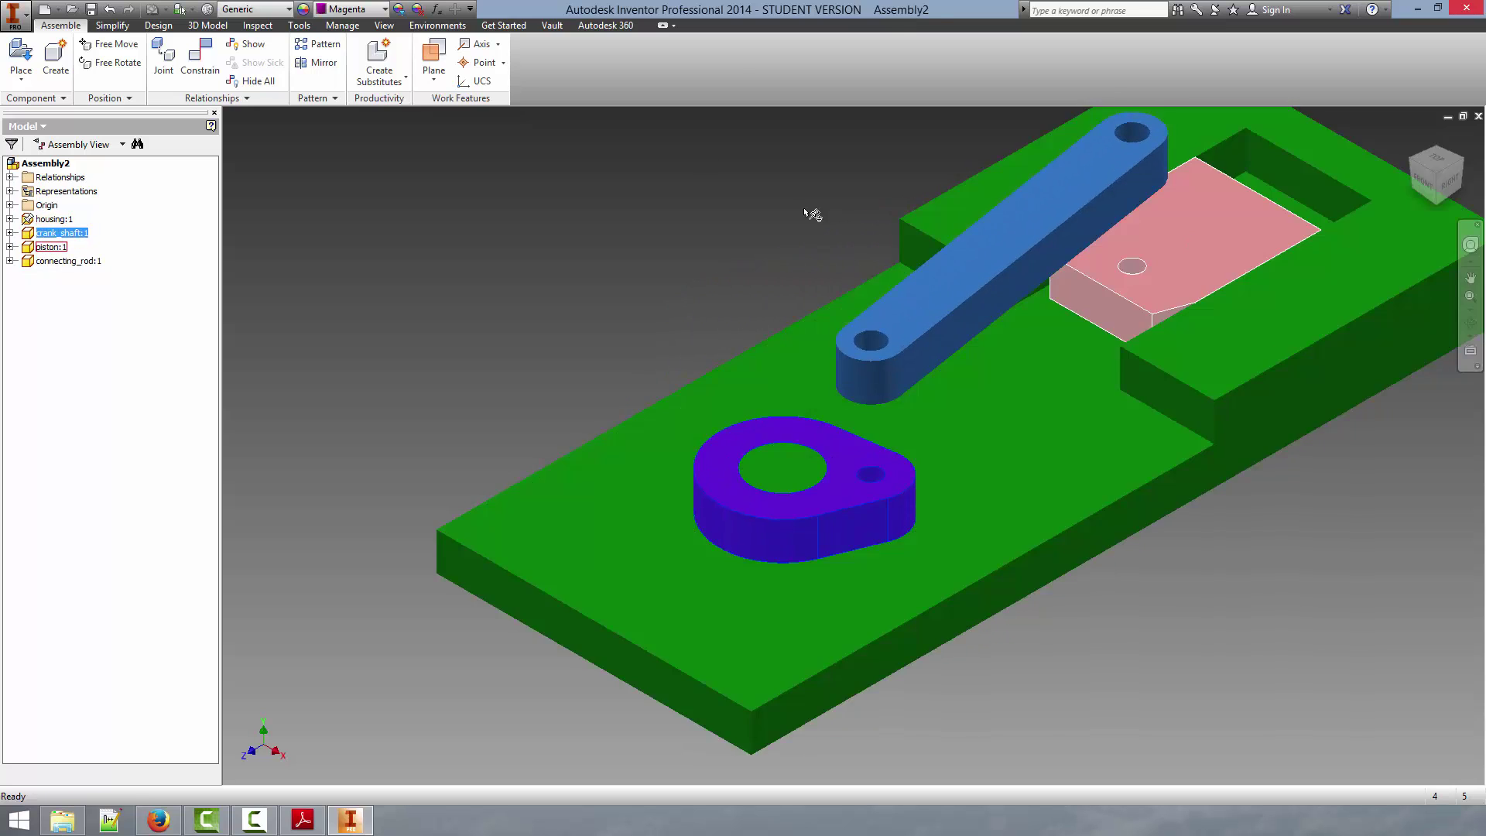
pyautogui.press('Escape')
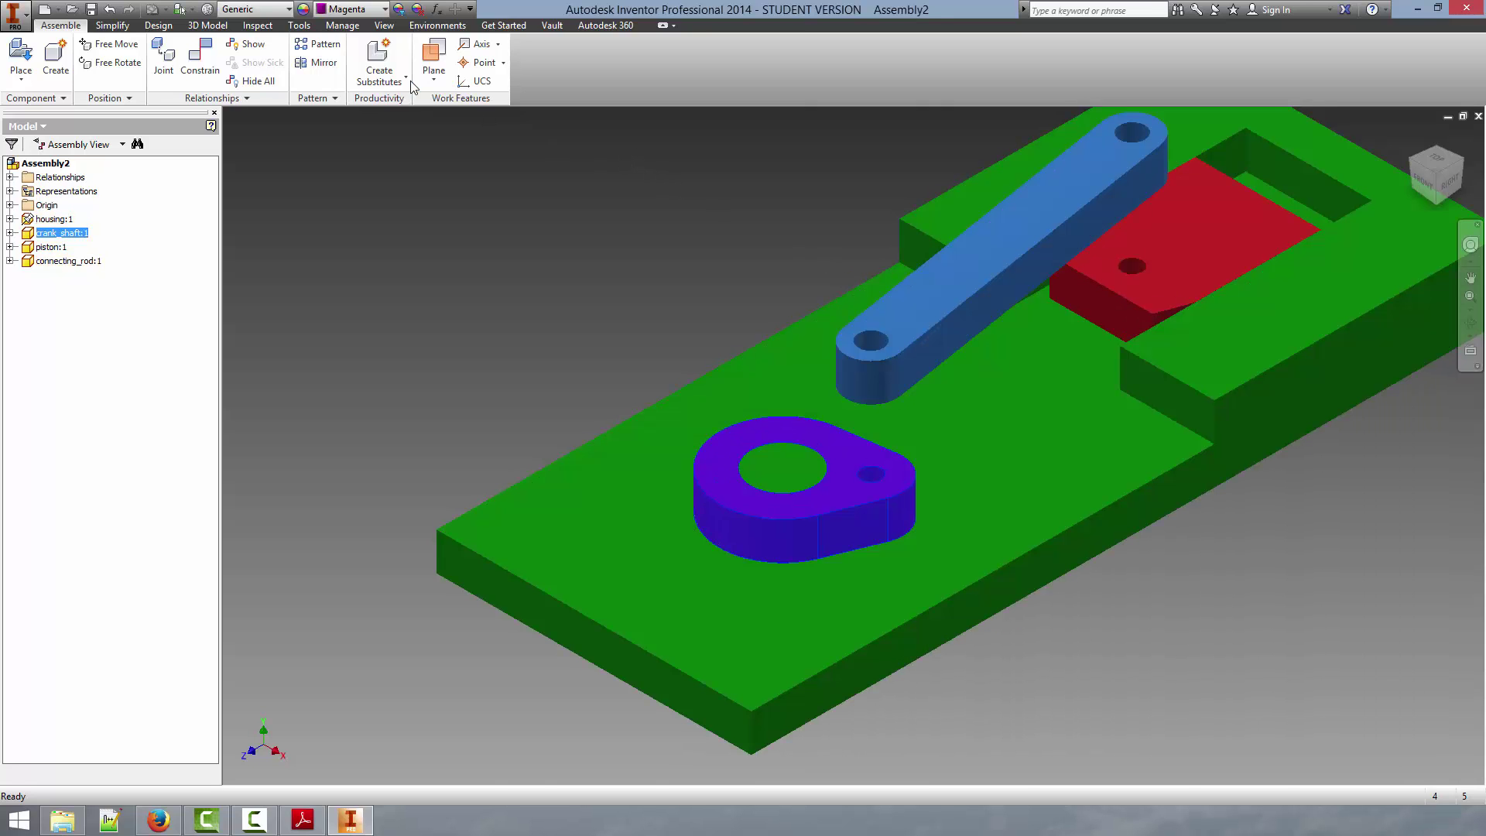
# Step: Mate the crank shaft's top face to the rod's bottom face, then turn the crank to check
pyautogui.click(199, 63)
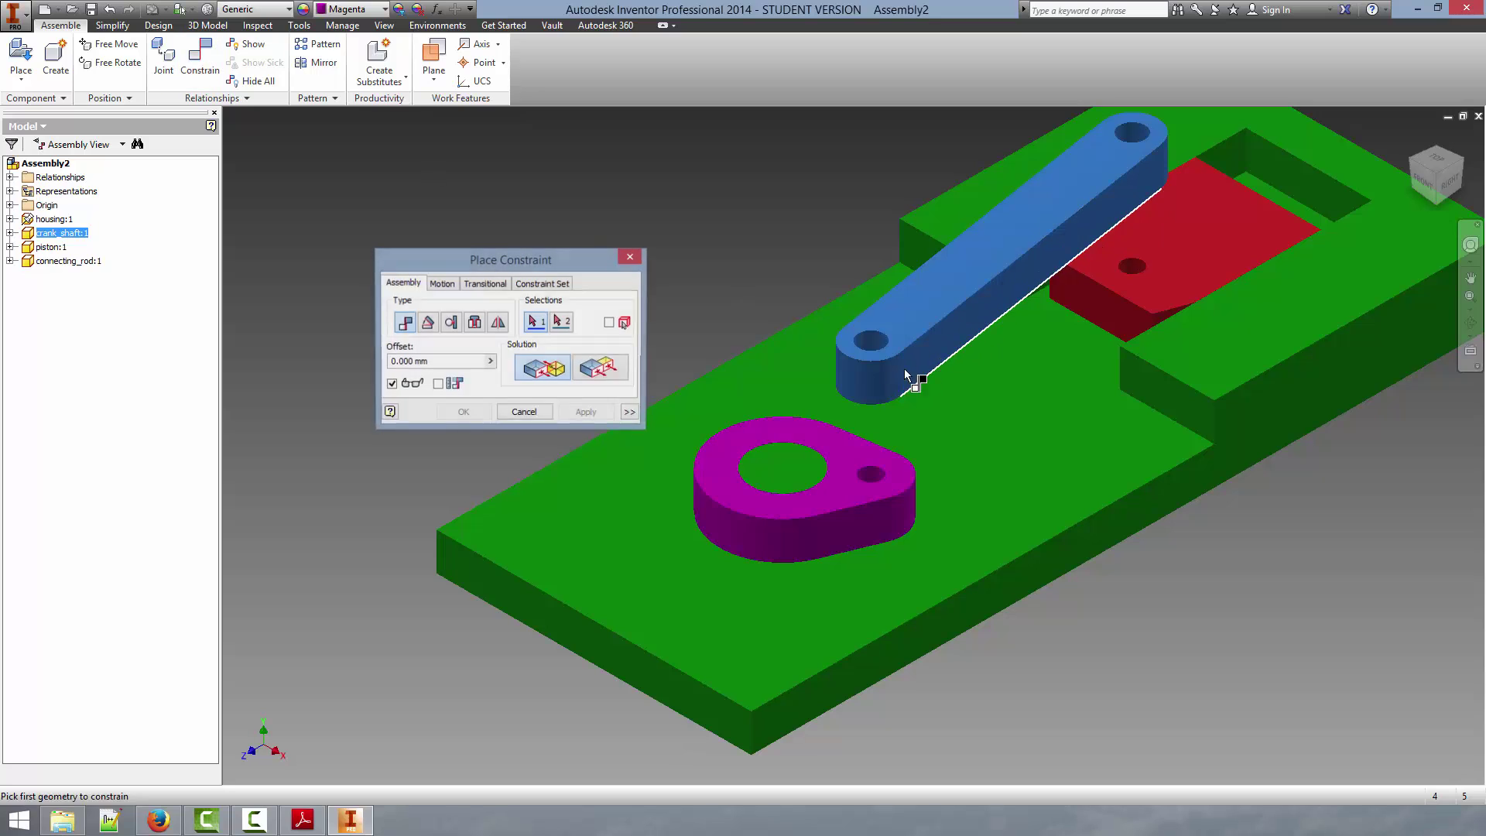
pyautogui.click(853, 458)
pyautogui.keyDown('shift'); pyautogui.moveTo(1277, 329); pyautogui.dragTo(962, 322, button='middle'); pyautogui.keyUp('shift')
pyautogui.scroll(-3, 918, 391)
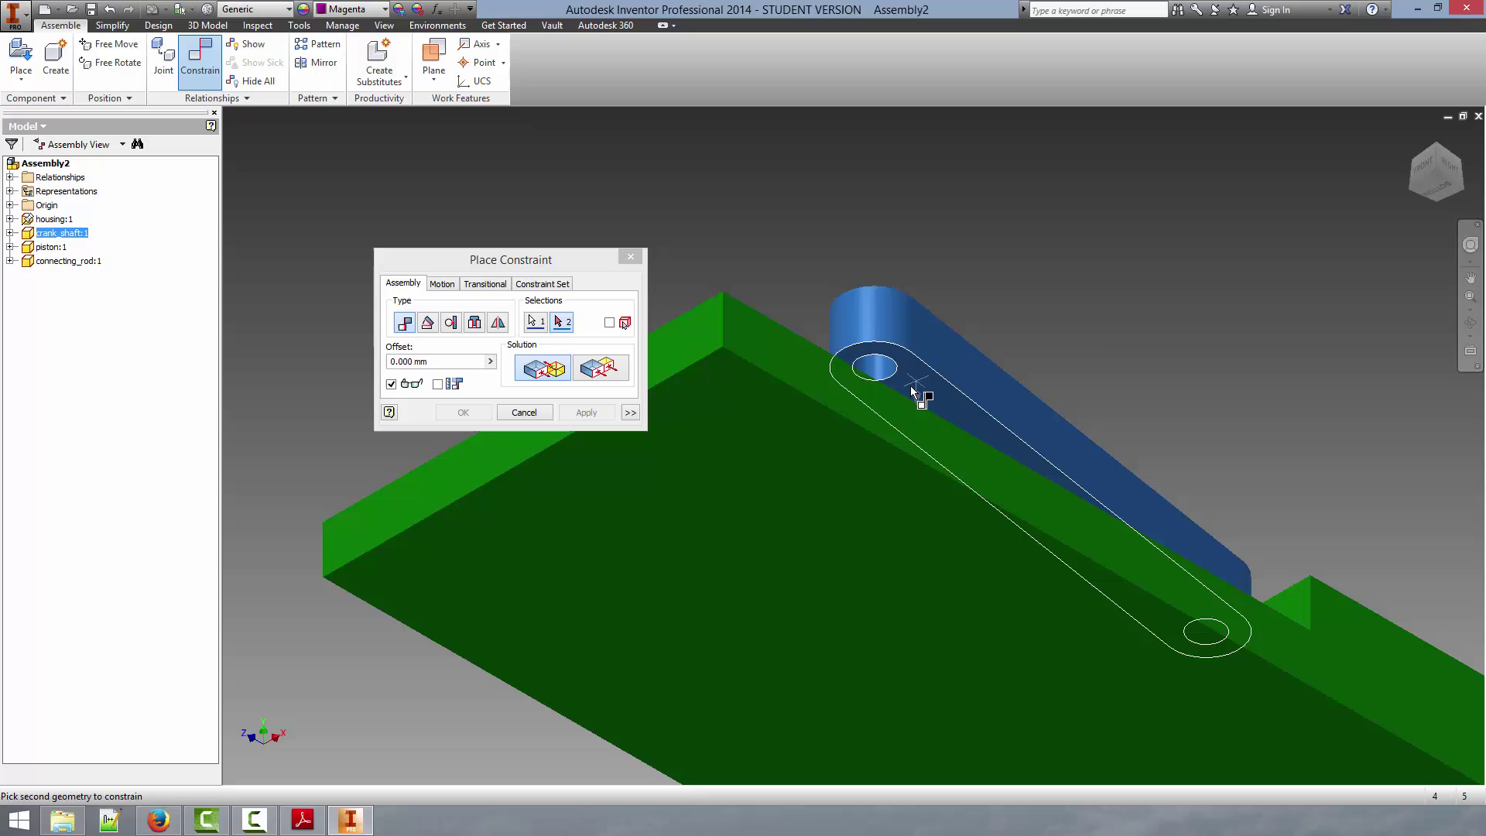
pyautogui.click(919, 392)
pyautogui.click(461, 415)
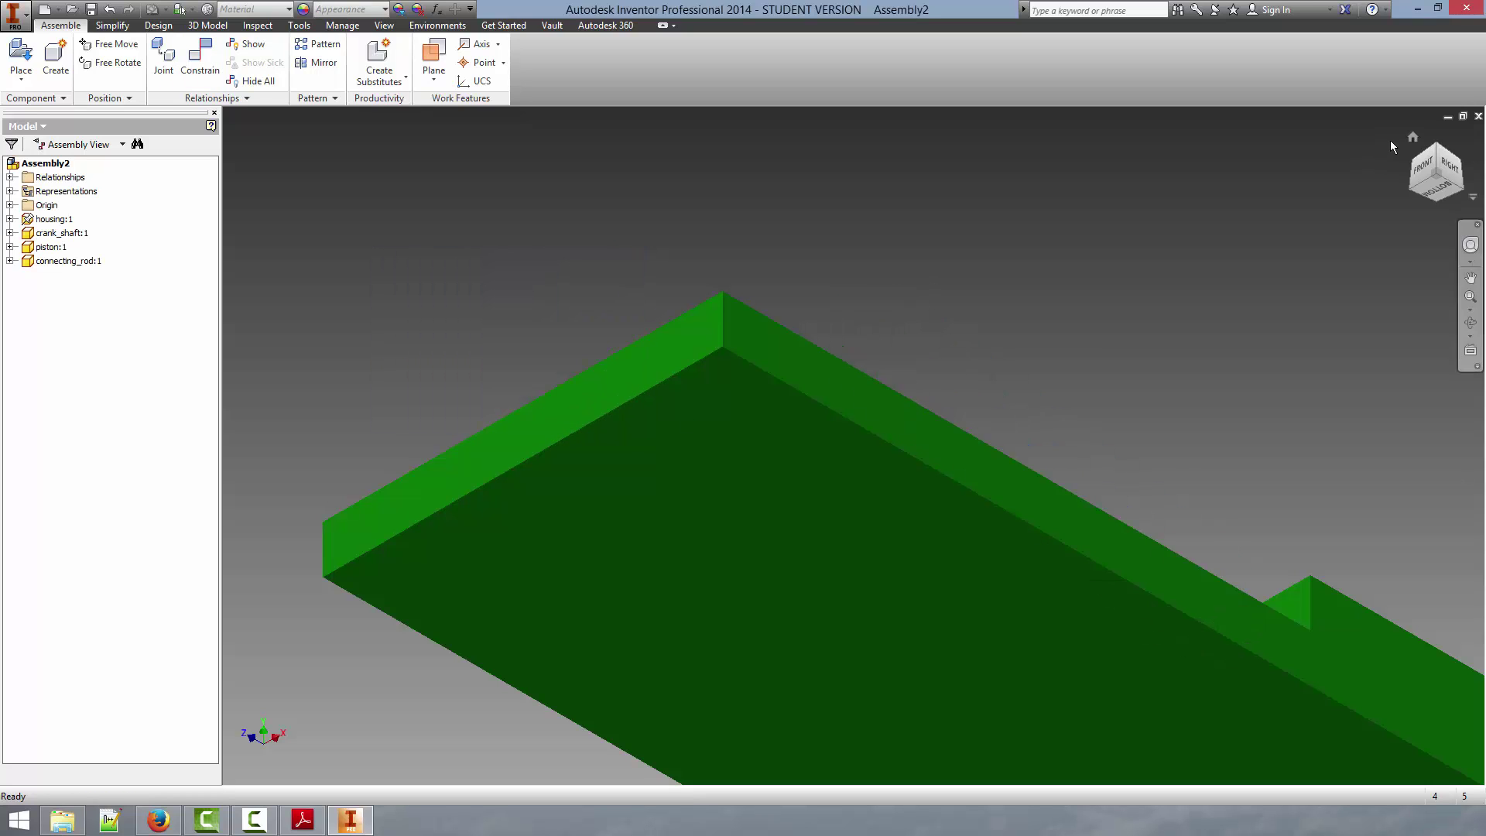
pyautogui.click(1434, 146)
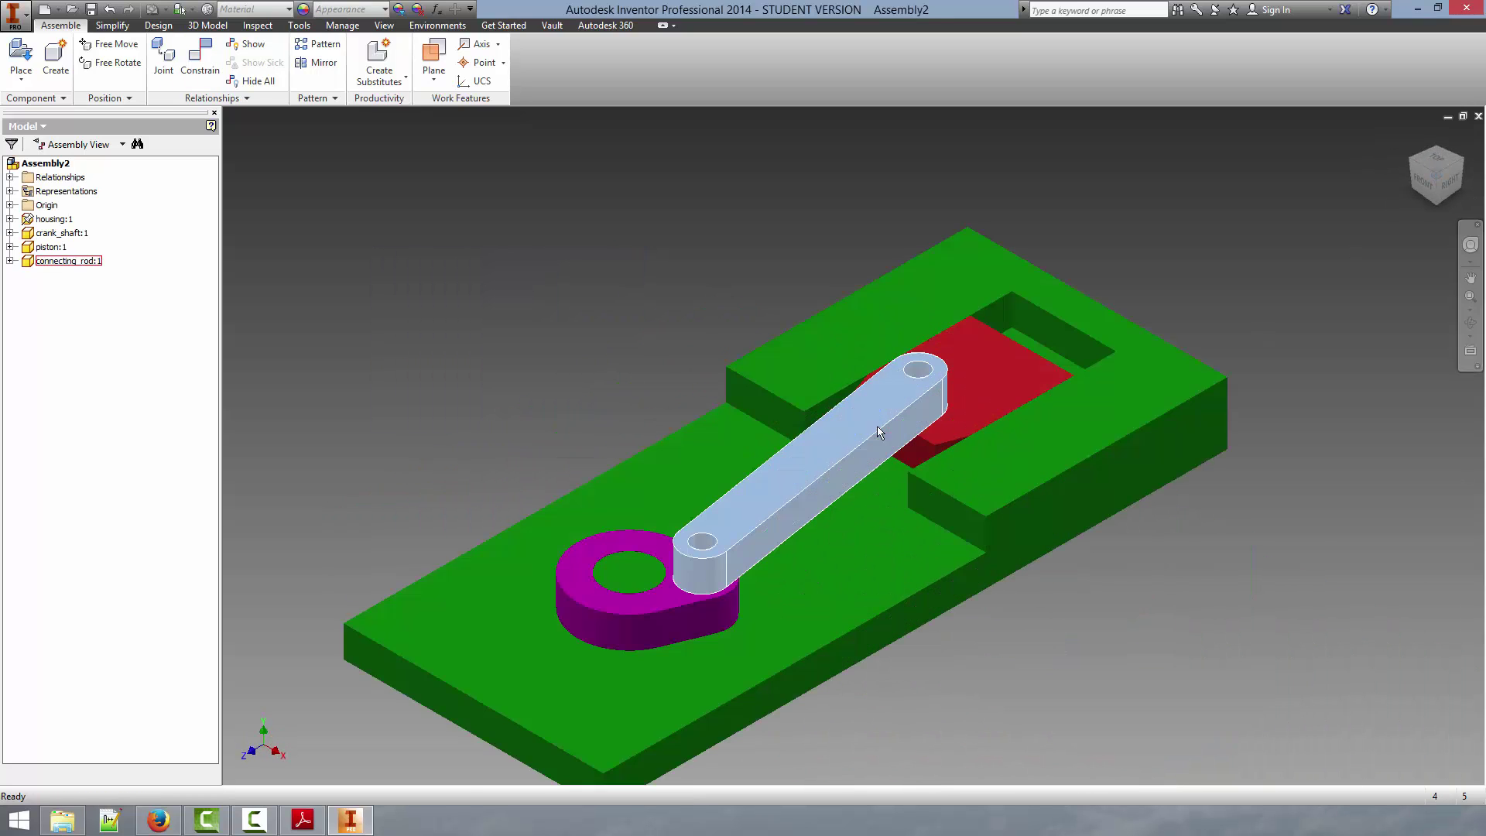
pyautogui.moveTo(672, 619); pyautogui.dragTo(1218, 202)
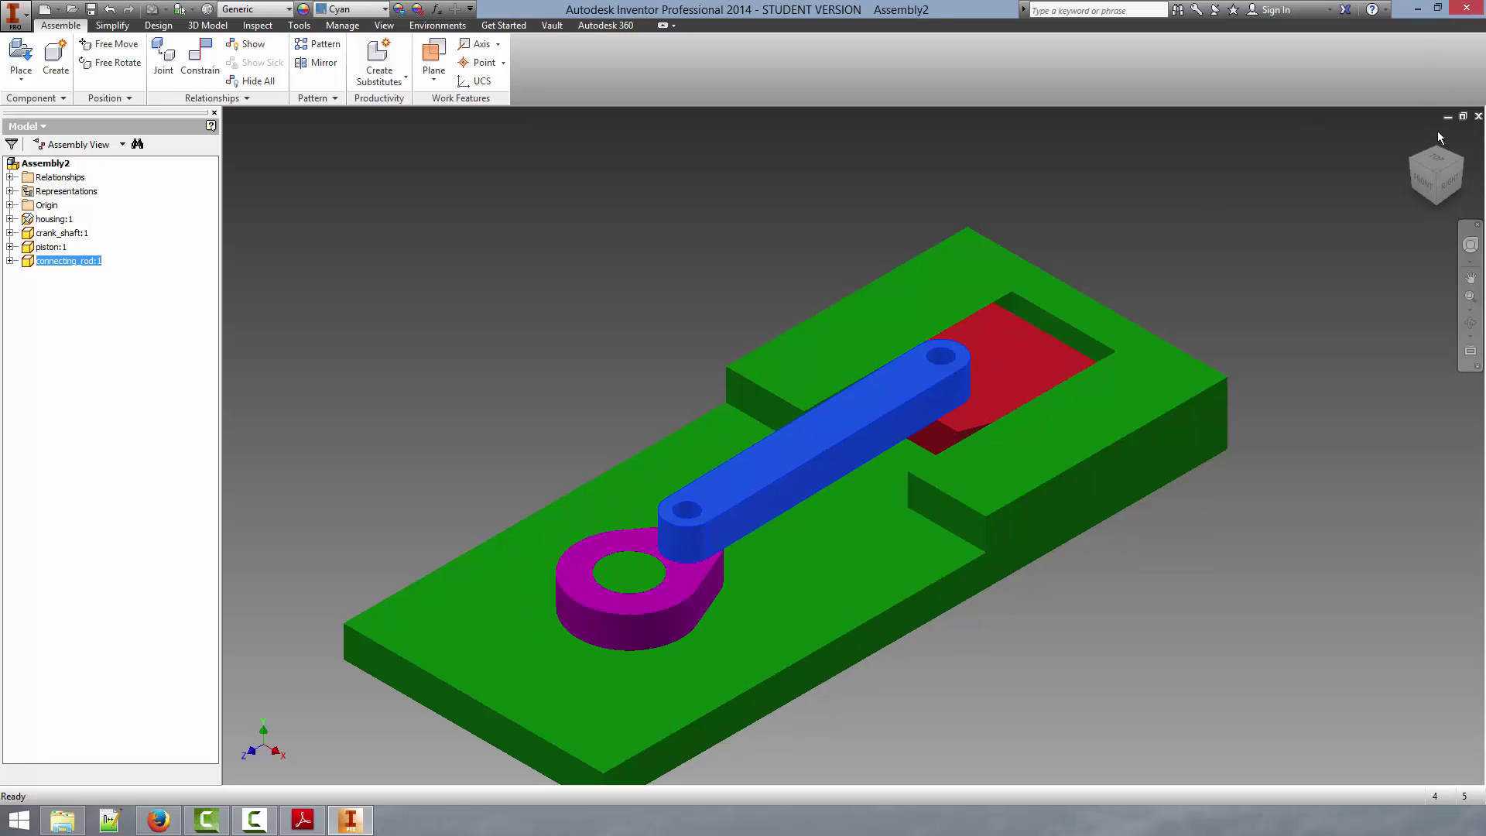
# Step: From the top view, turn the crank shaft to watch rod and piston follow, then return to isometric
pyautogui.click(1436, 159)
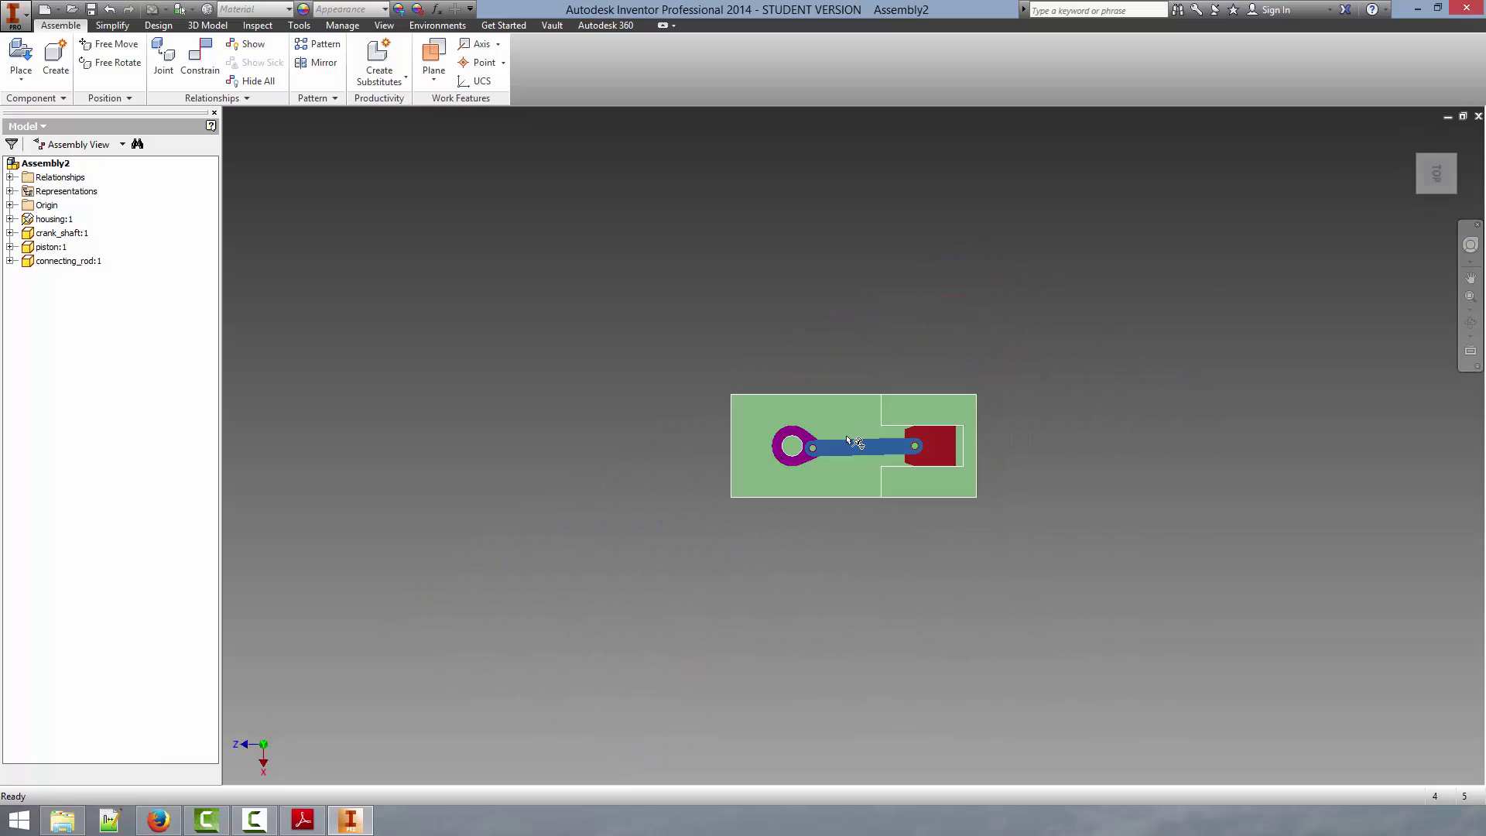
pyautogui.moveTo(809, 458); pyautogui.dragTo(838, 414)
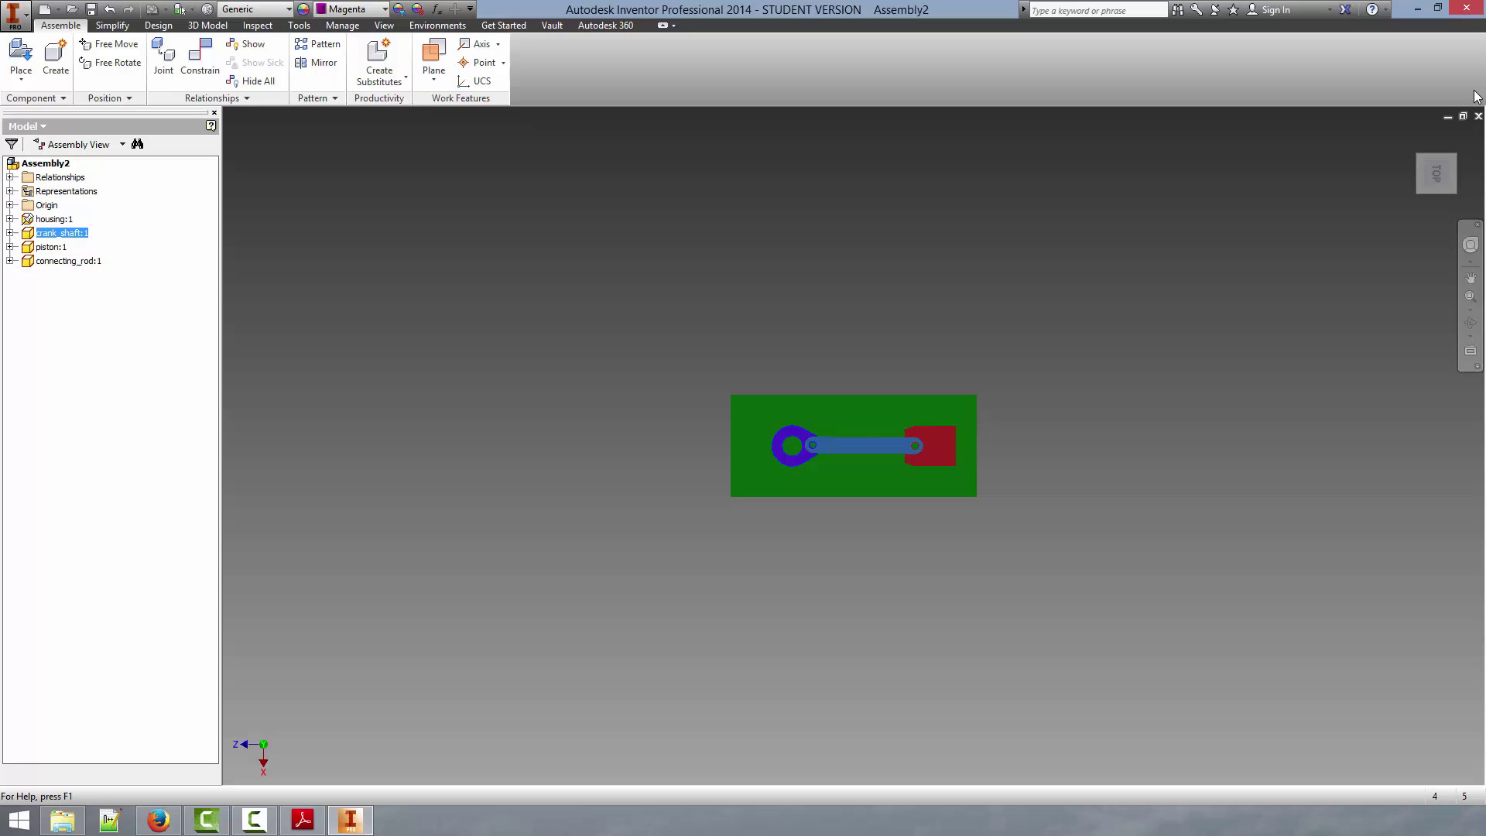
pyautogui.click(1420, 175)
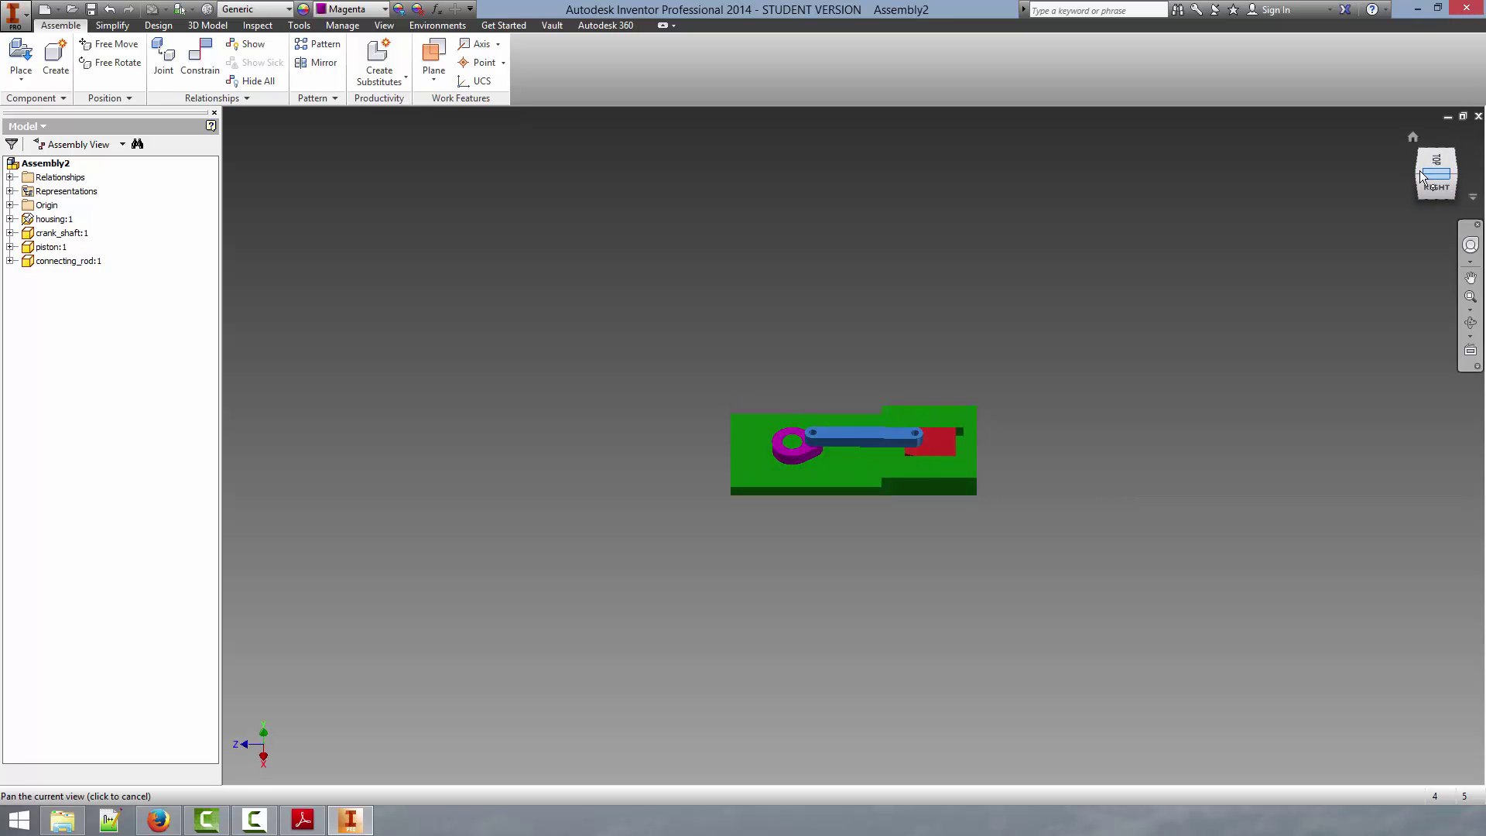
pyautogui.click(1420, 175)
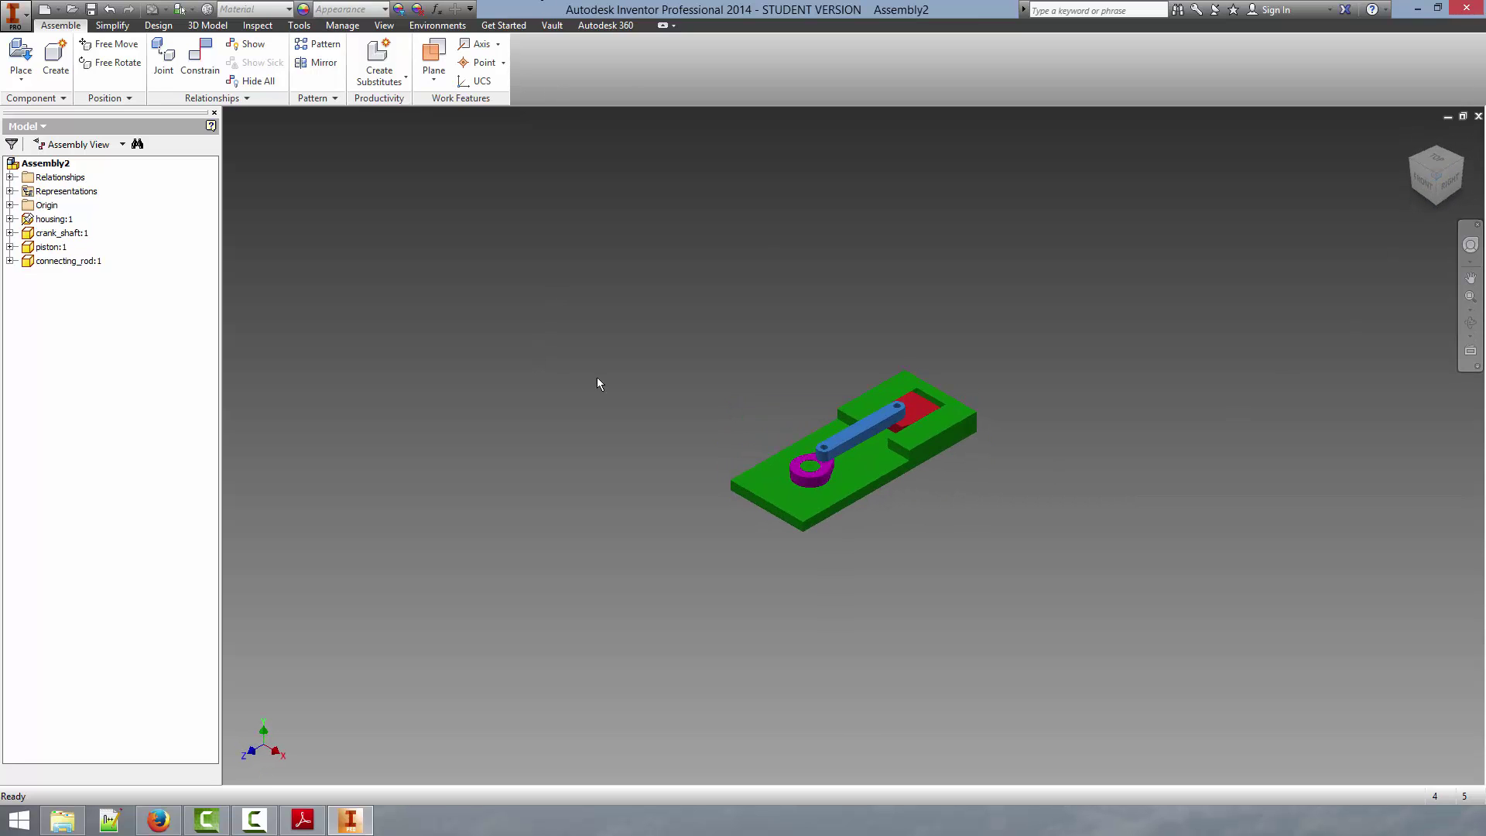